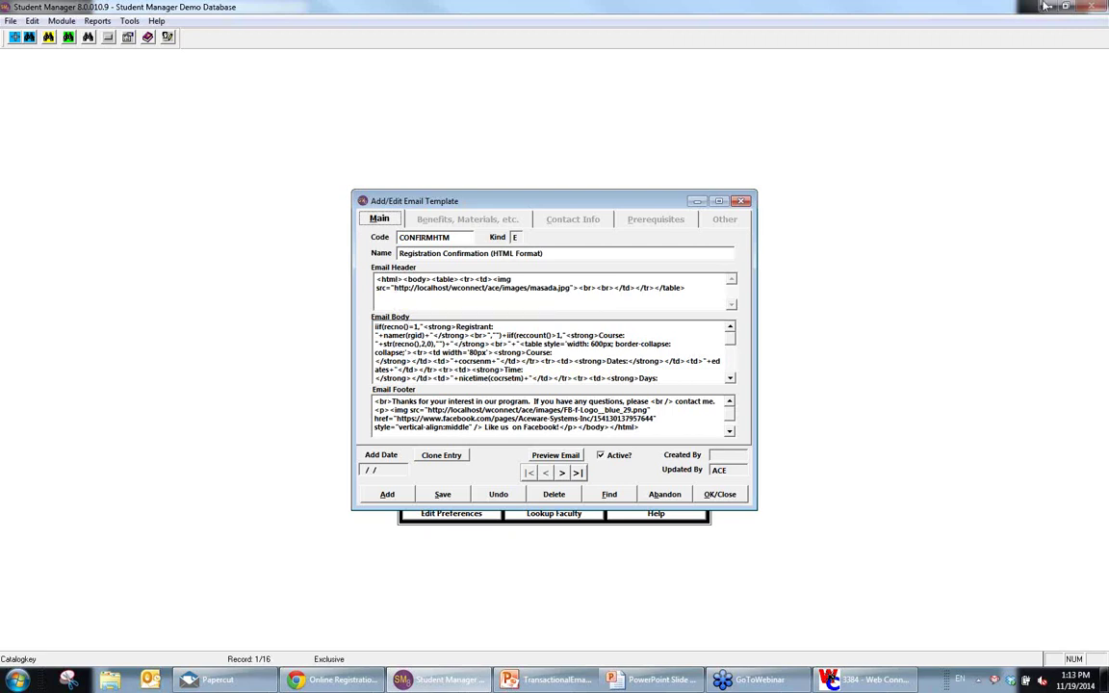
Step: Highlight the header image address up to masada.jpg, then minimize Student Manager to show the slide
{"action": "left_click", "coordinate": [774, 687]}
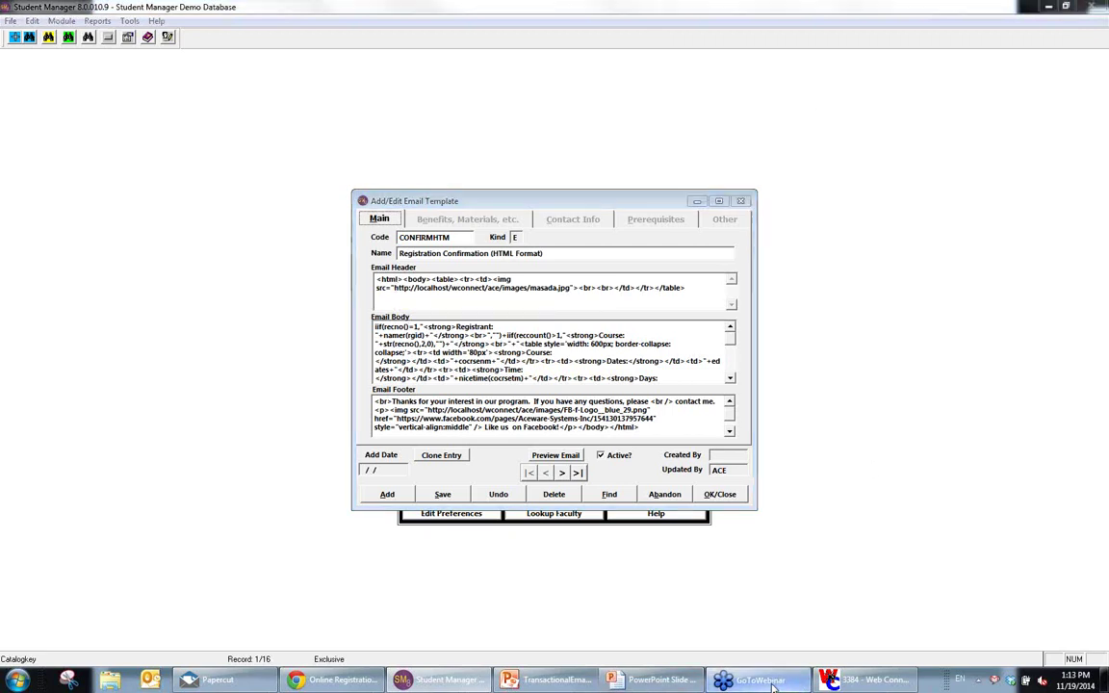
{"action": "right_click", "coordinate": [962, 193]}
{"action": "left_click", "coordinate": [499, 257]}
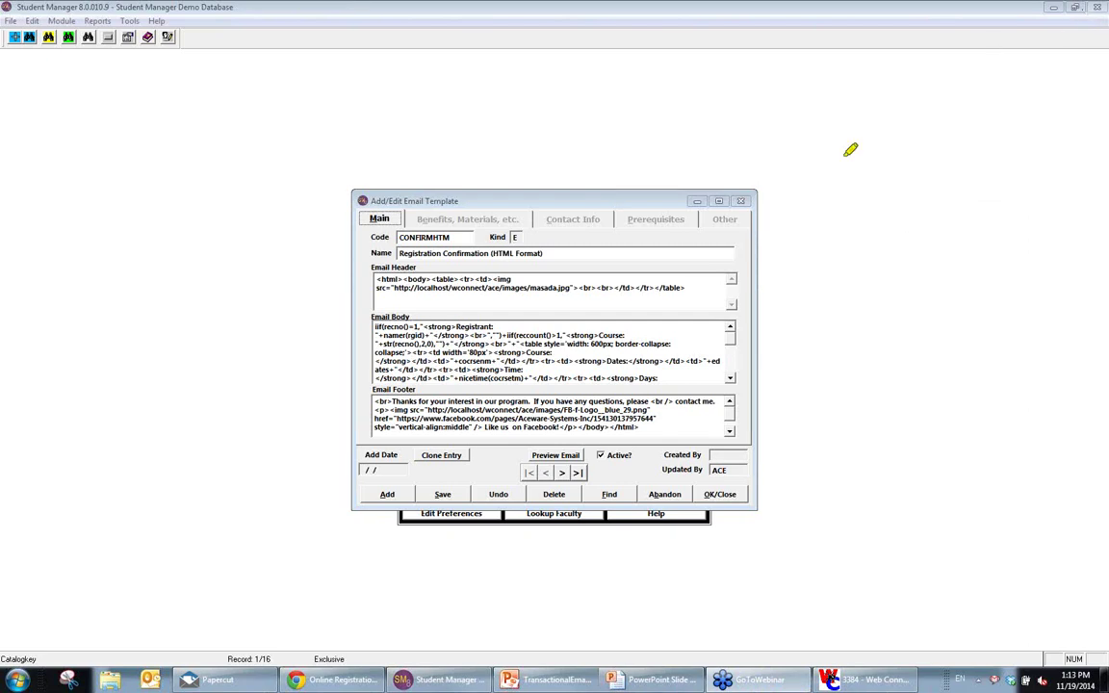
{"action": "left_click_drag", "start_coordinate": [394, 288], "coordinate": [461, 285]}
{"action": "mouse_move", "coordinate": [570, 286]}
{"action": "left_mouse_down"}
{"action": "mouse_move", "coordinate": [427, 287]}
{"action": "mouse_move", "coordinate": [449, 287]}
{"action": "left_mouse_up"}
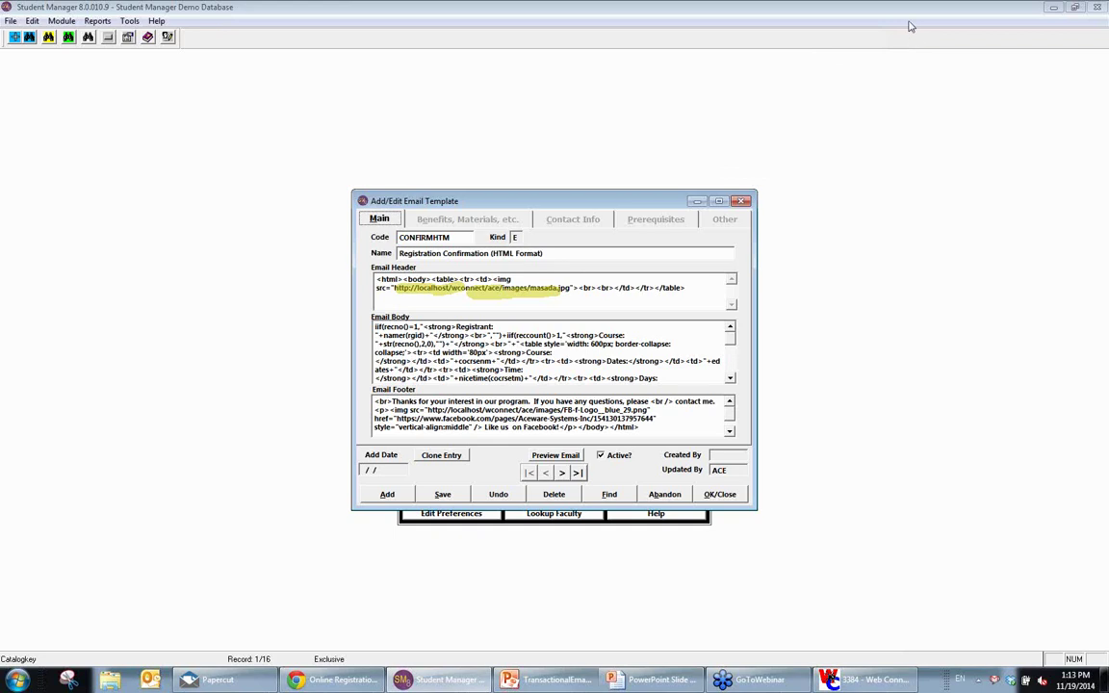
{"action": "left_click", "coordinate": [861, 7]}
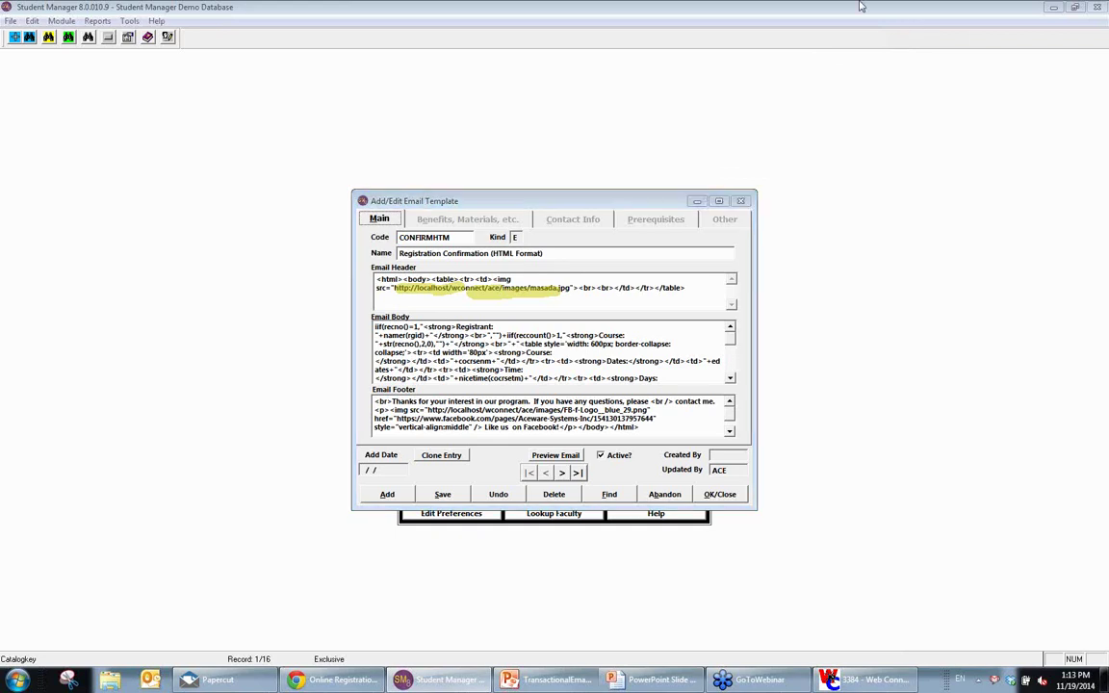
{"action": "left_click", "coordinate": [1052, 7]}
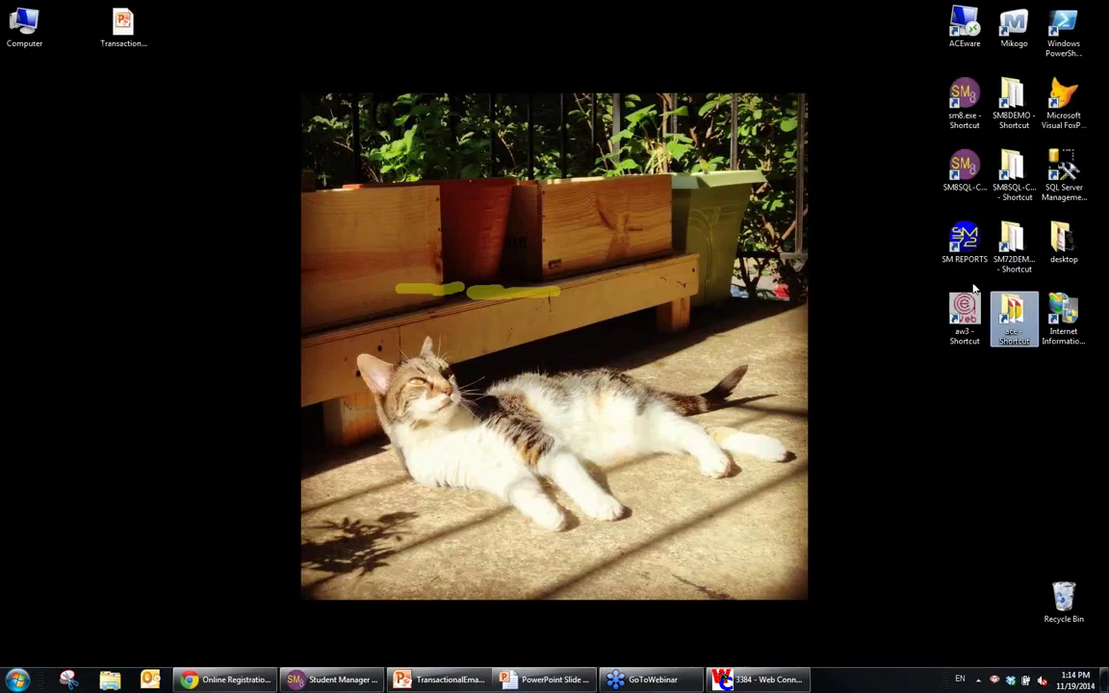
{"action": "double_click", "coordinate": [1010, 316]}
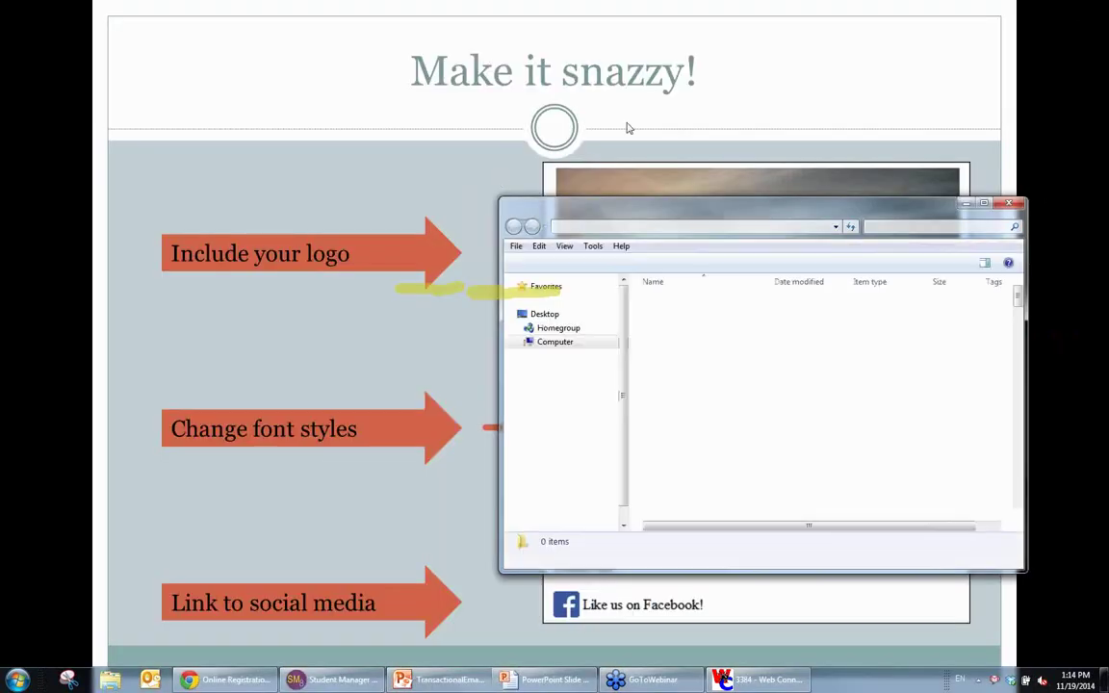
{"action": "left_click_drag", "start_coordinate": [674, 205], "coordinate": [539, 187]}
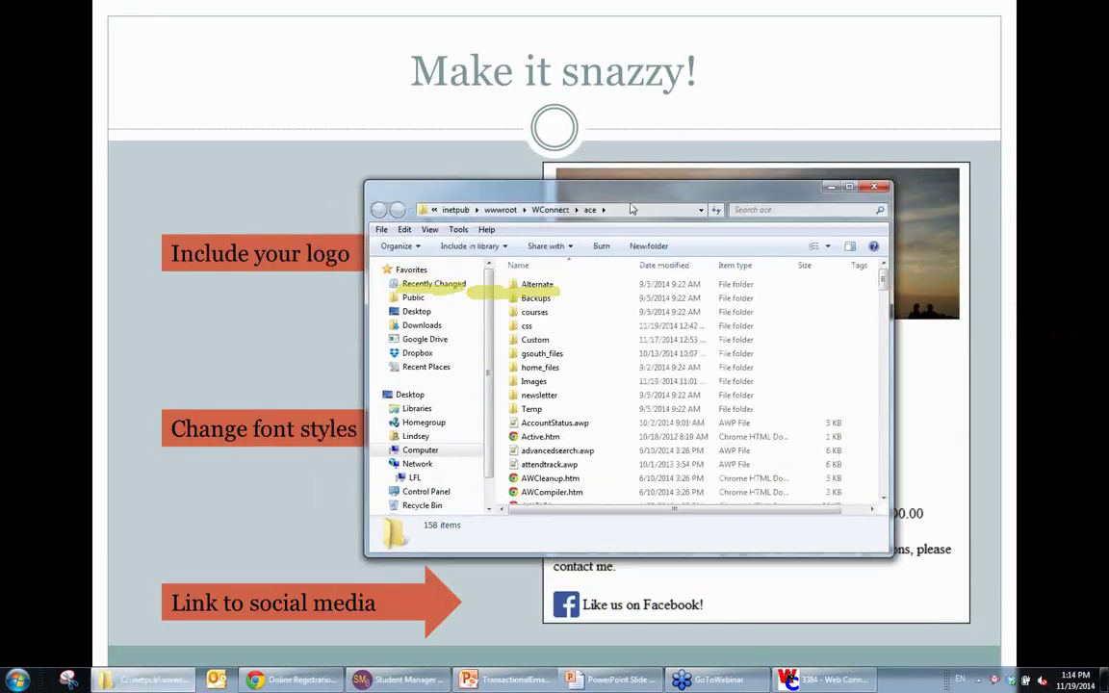
{"action": "double_click", "coordinate": [534, 381]}
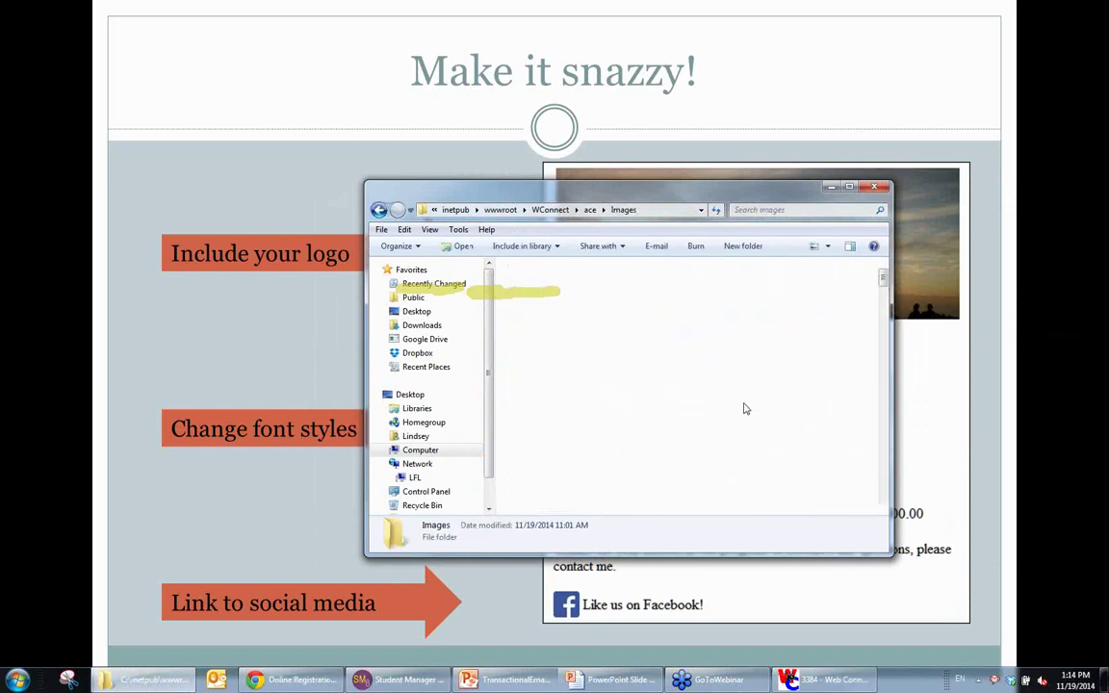
{"action": "left_click_drag", "start_coordinate": [884, 280], "coordinate": [884, 339]}
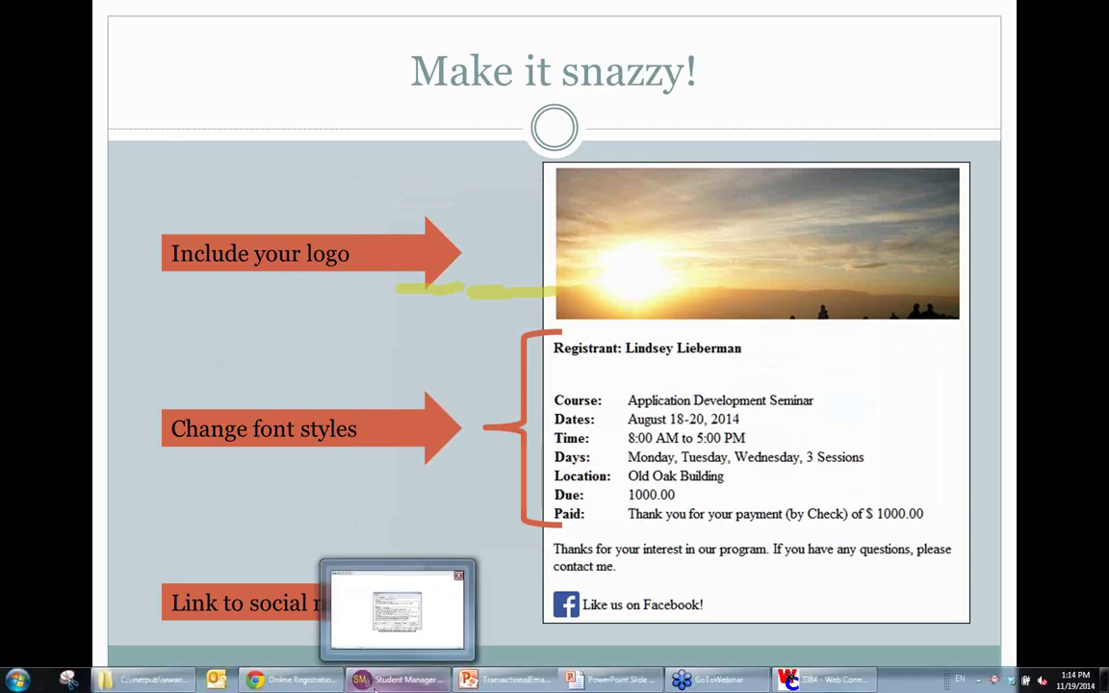
{"action": "left_click", "coordinate": [374, 688]}
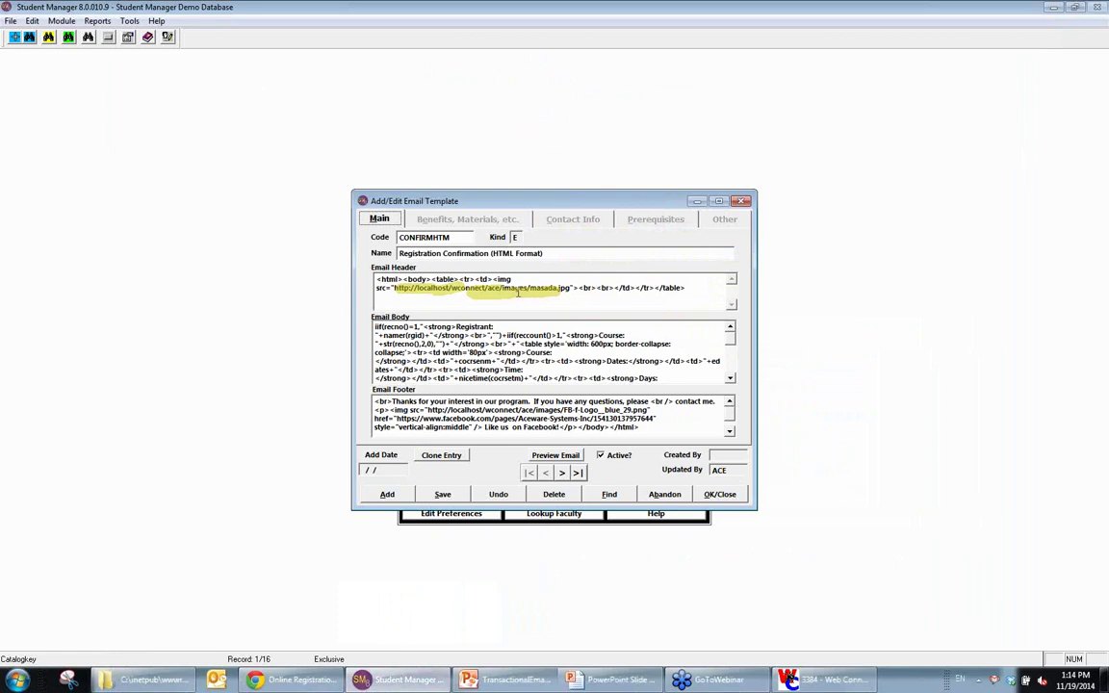
Step: Open the email body in the full-screen editor and compare it with the sample email slide
{"action": "left_click", "coordinate": [1101, 170]}
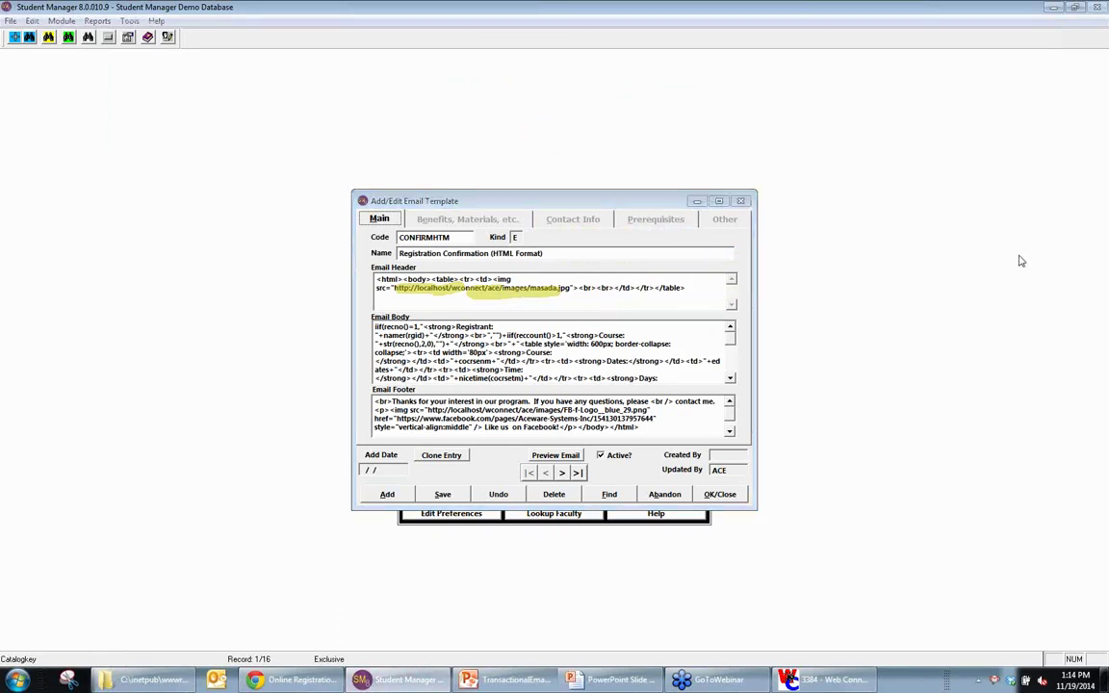
{"action": "left_click", "coordinate": [540, 473]}
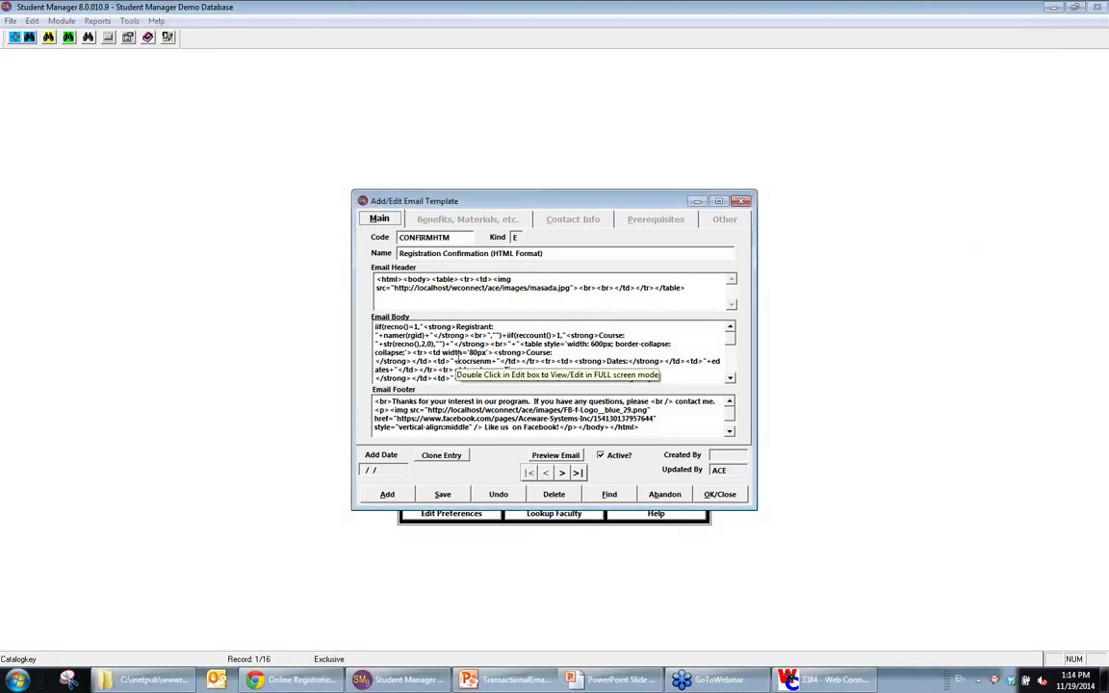
{"action": "double_click", "coordinate": [472, 361]}
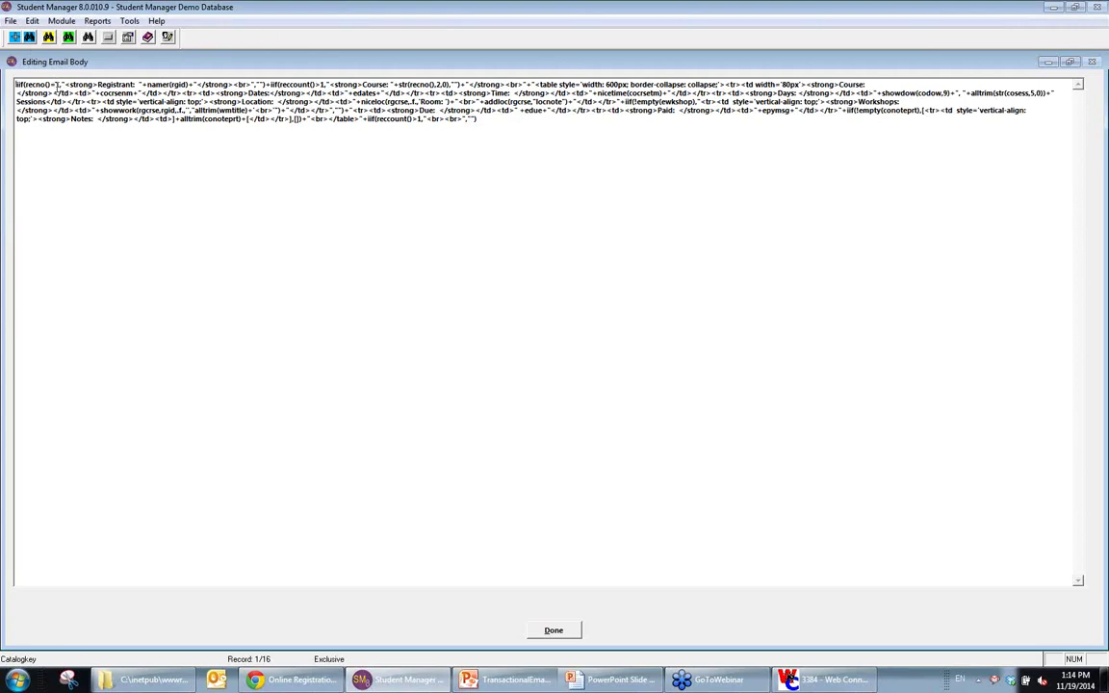
{"action": "left_click_drag", "start_coordinate": [65, 84], "coordinate": [138, 84]}
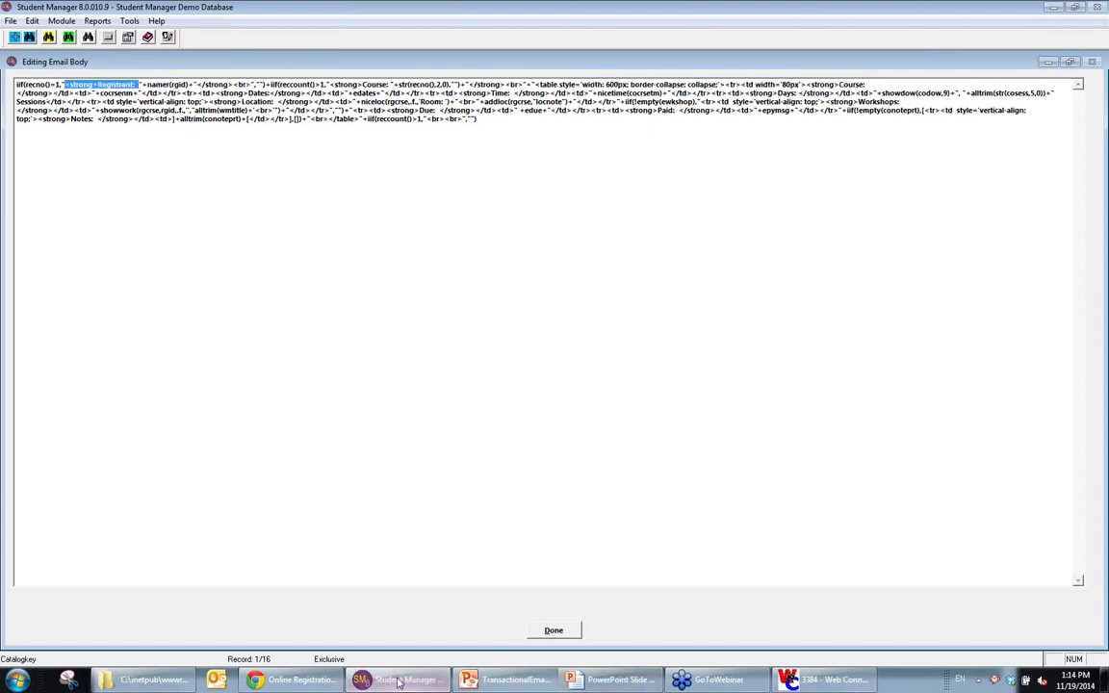
{"action": "left_click", "coordinate": [583, 679]}
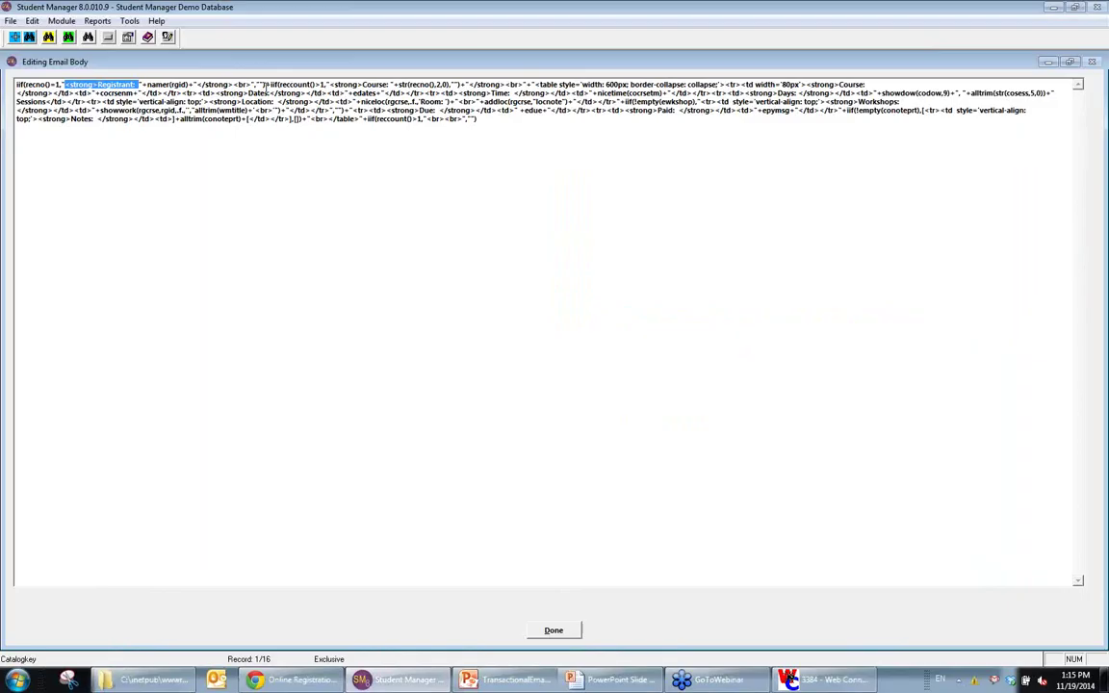
{"action": "left_click", "coordinate": [400, 680]}
Step: Add line breaks after the Registrant </strong> and before <strong>Course:, keeping the edits
{"action": "left_click", "coordinate": [231, 85]}
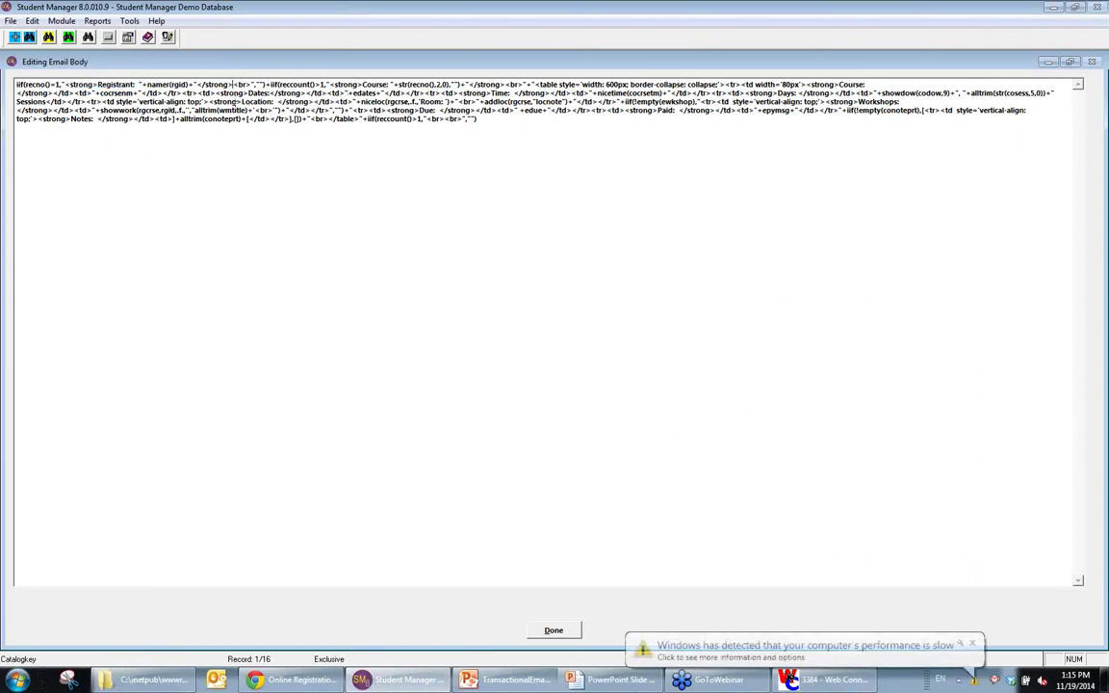
{"action": "key", "text": "Return"}
{"action": "left_click", "coordinate": [113, 92]}
{"action": "key", "text": "Return"}
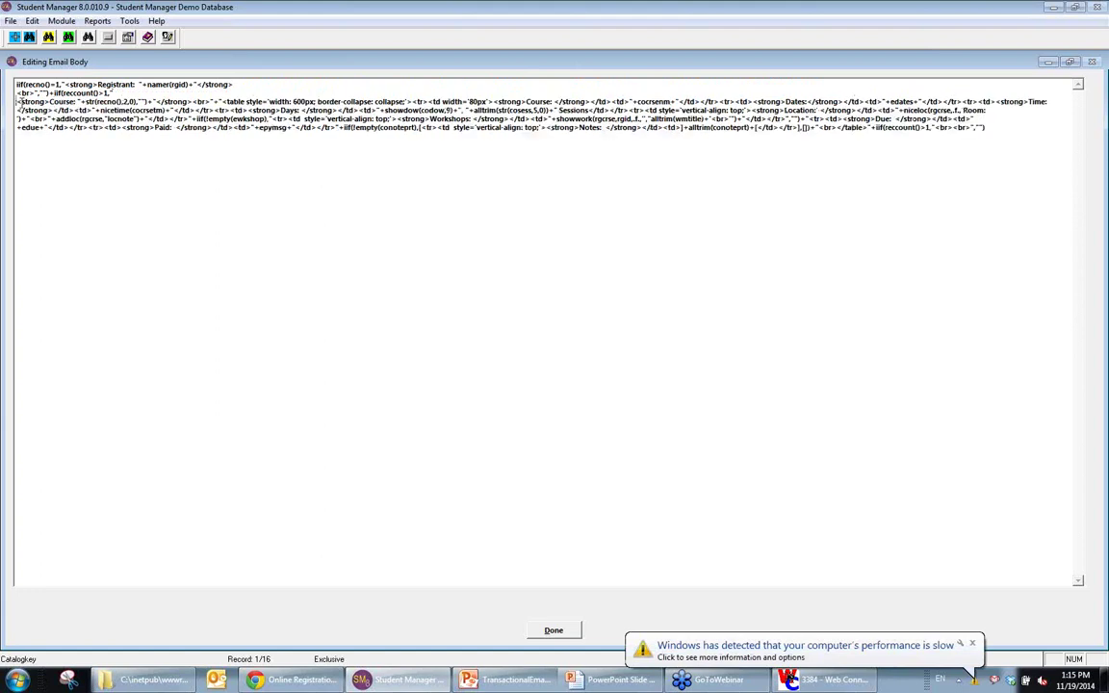
{"action": "left_click_drag", "start_coordinate": [15, 101], "coordinate": [83, 100]}
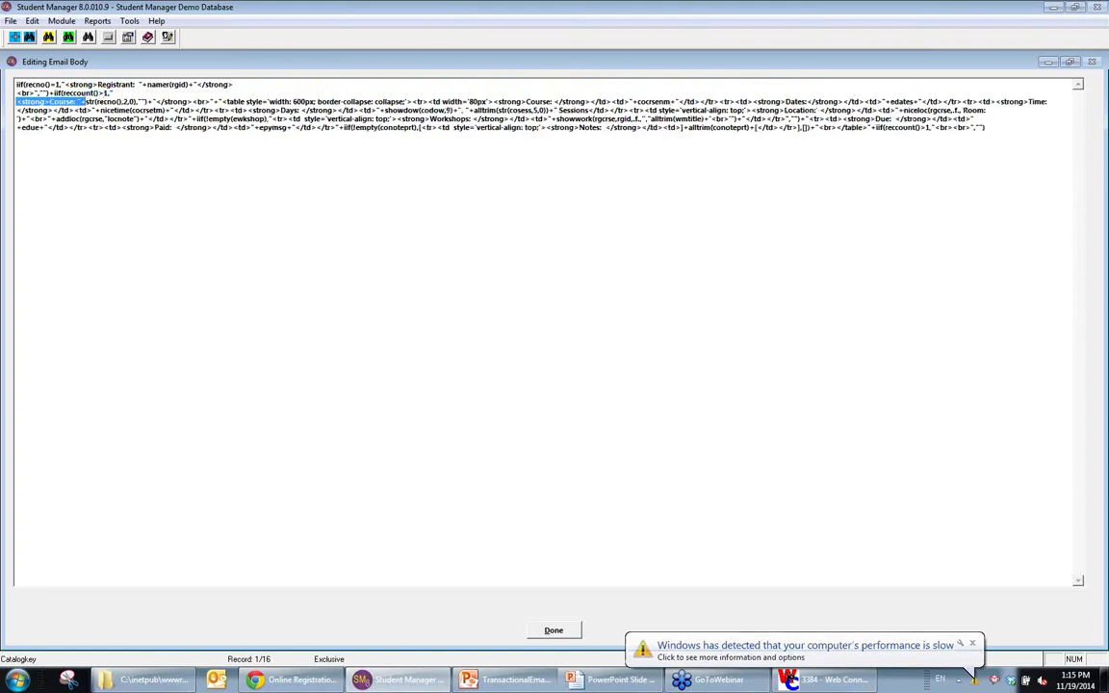
{"action": "left_click", "coordinate": [571, 633]}
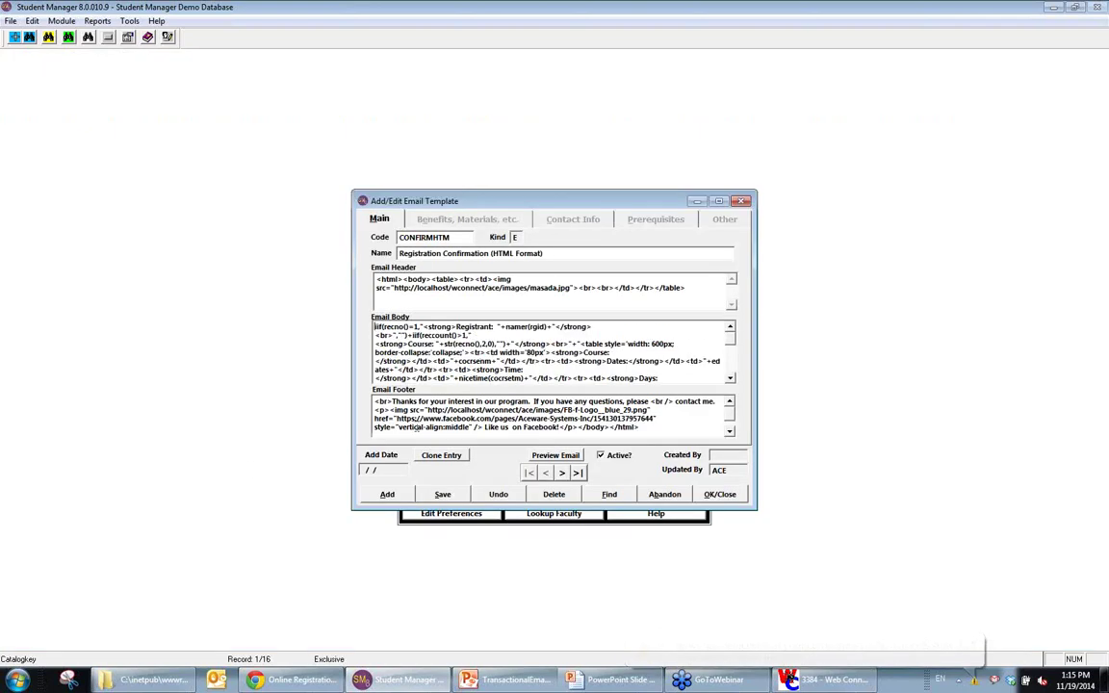
{"action": "double_click", "coordinate": [419, 419]}
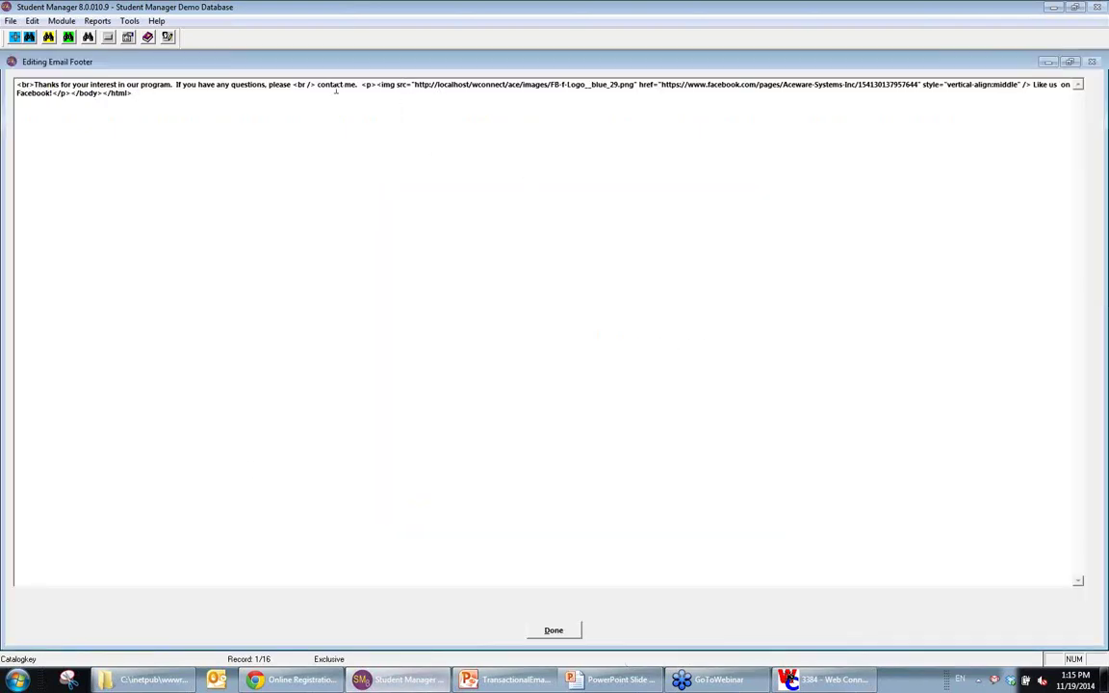
{"action": "left_click_drag", "start_coordinate": [379, 85], "coordinate": [933, 92]}
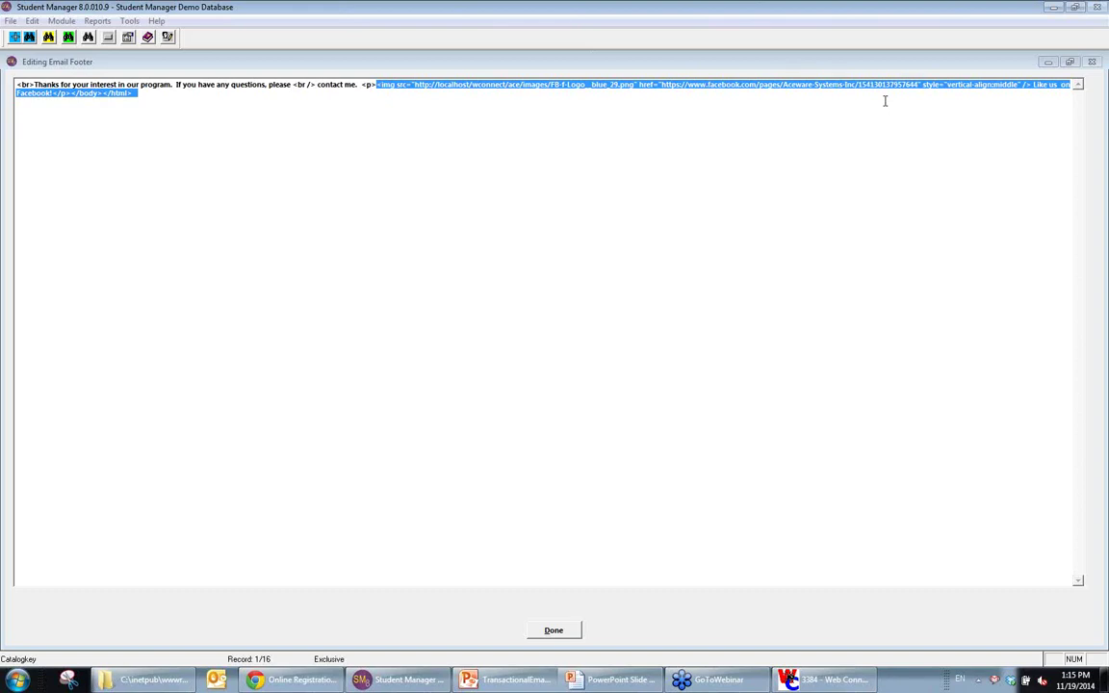
{"action": "left_click", "coordinate": [554, 632]}
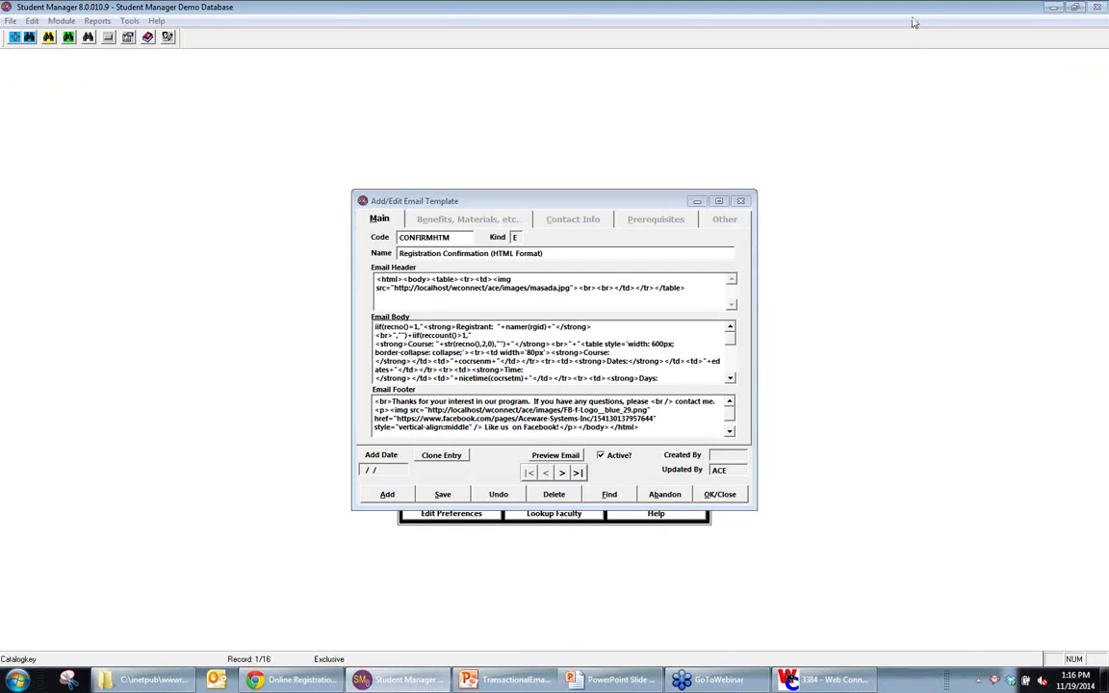
Step: Bring up the PowerPoint slide show from the taskbar
{"action": "mouse_move", "coordinate": [760, 686]}
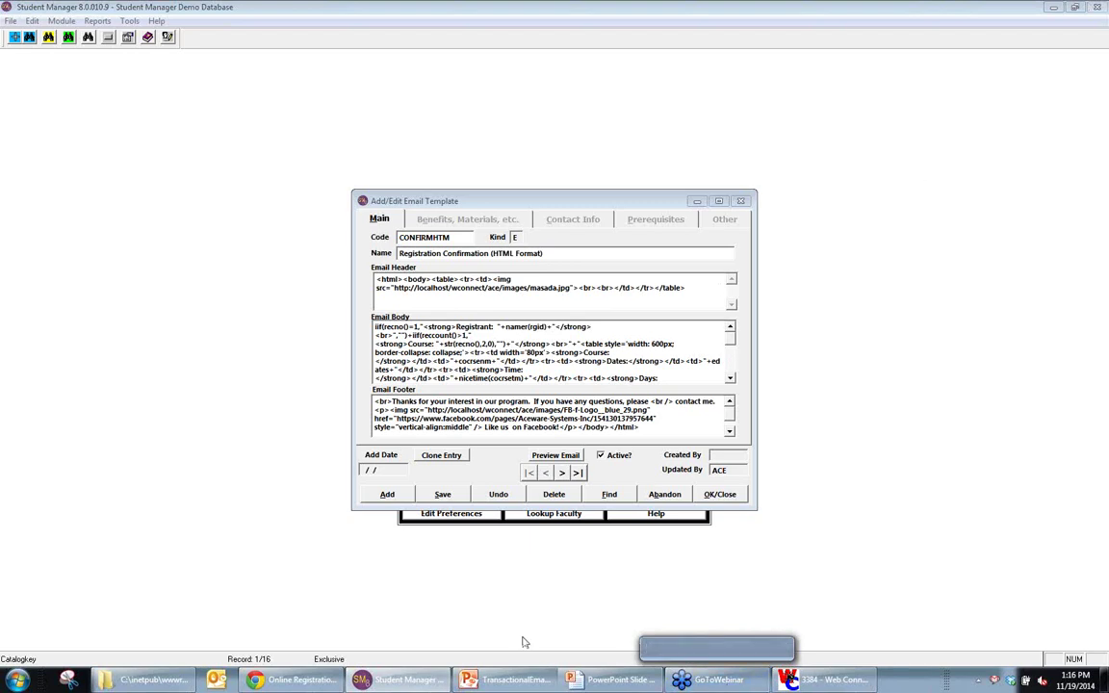
{"action": "mouse_move", "coordinate": [613, 682]}
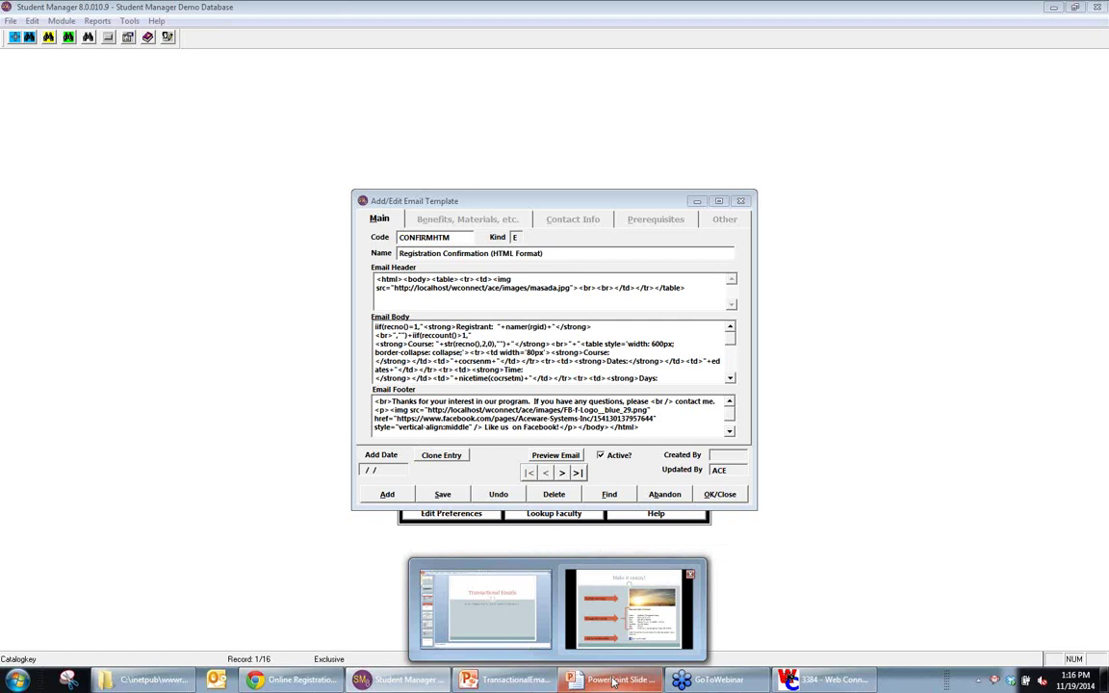
{"action": "left_click", "coordinate": [612, 681]}
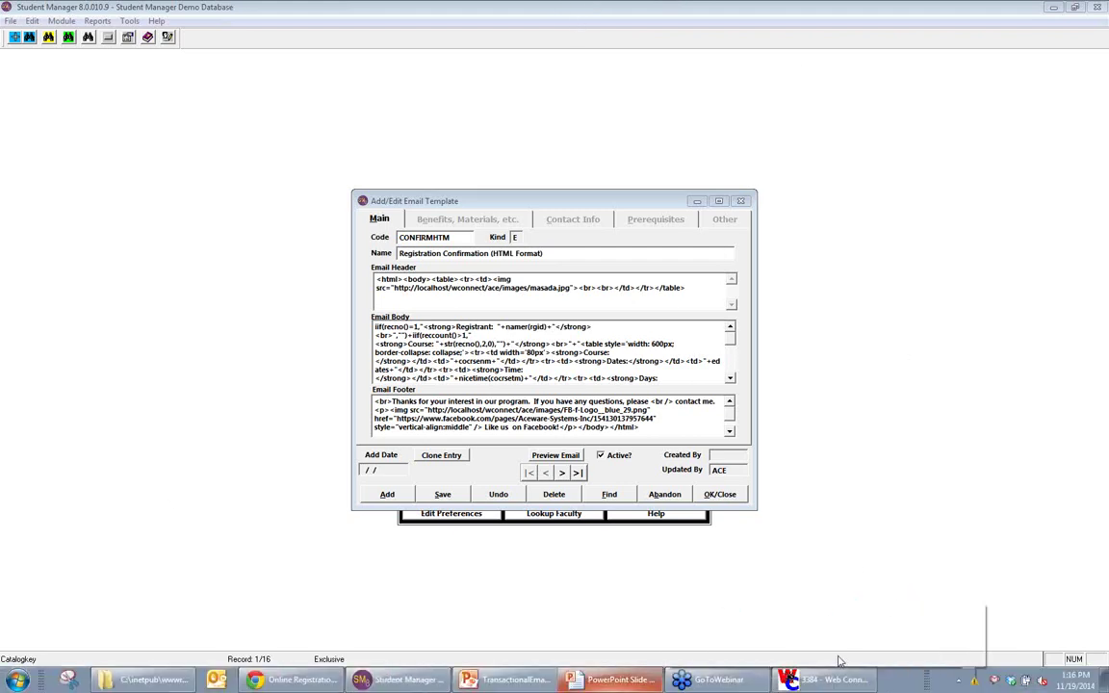
Step: Close the C:\inetpub Explorer window from its taskbar jump list, leaving the web connection window open
{"action": "right_click", "coordinate": [865, 684]}
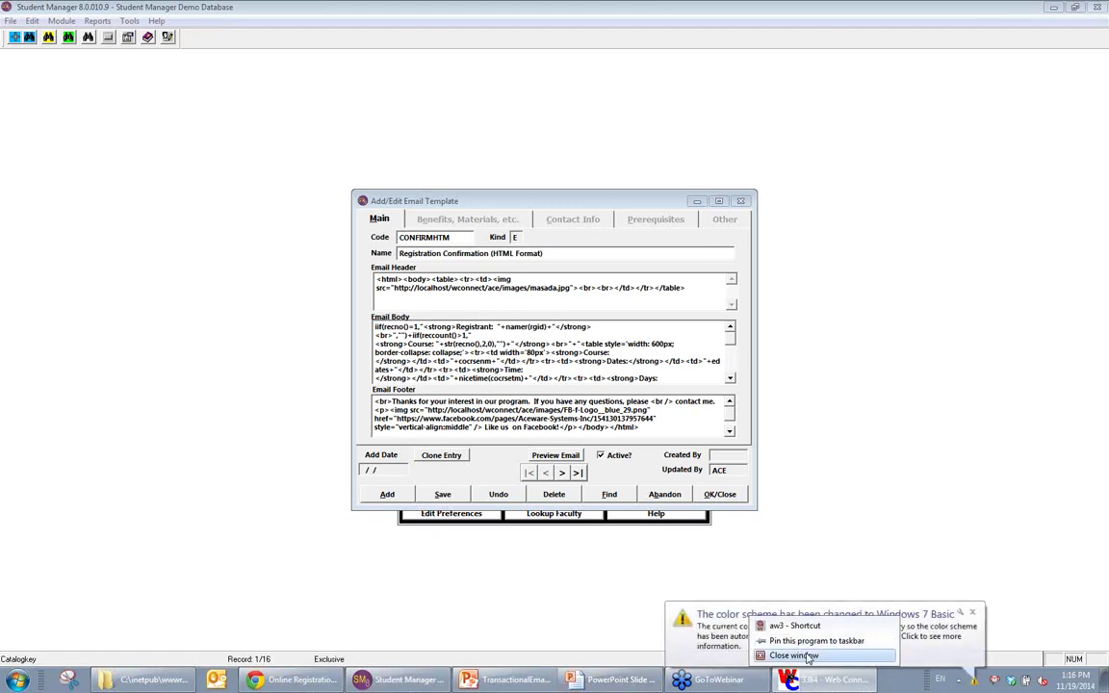
{"action": "left_click", "coordinate": [974, 602]}
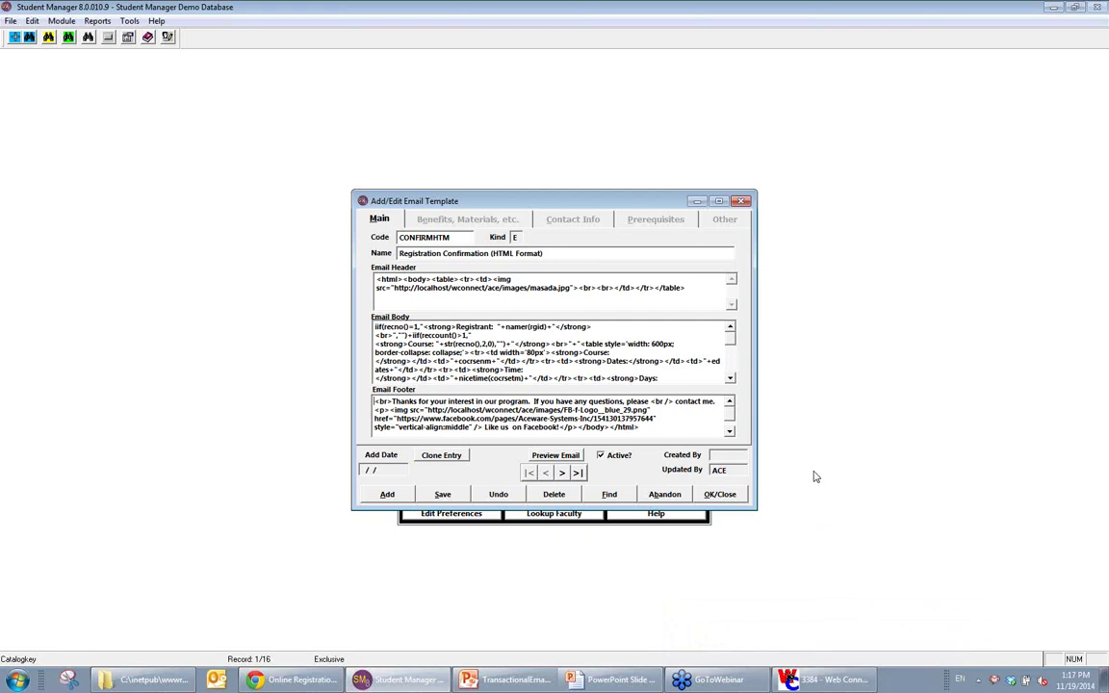
{"action": "right_click", "coordinate": [814, 683]}
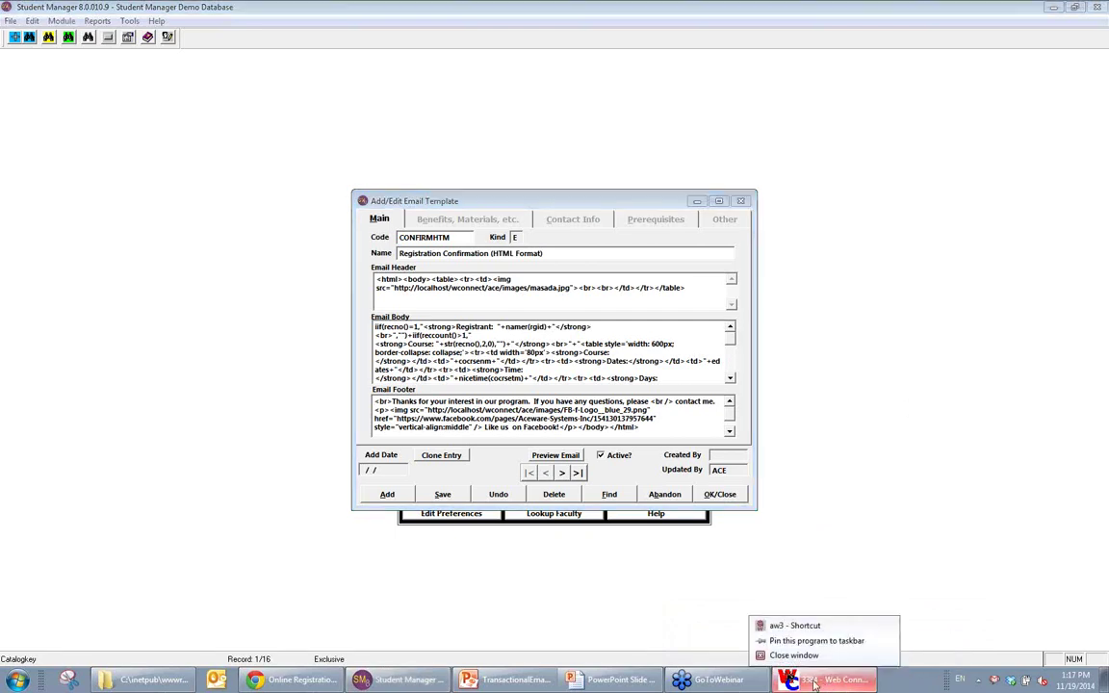
{"action": "left_click", "coordinate": [809, 307]}
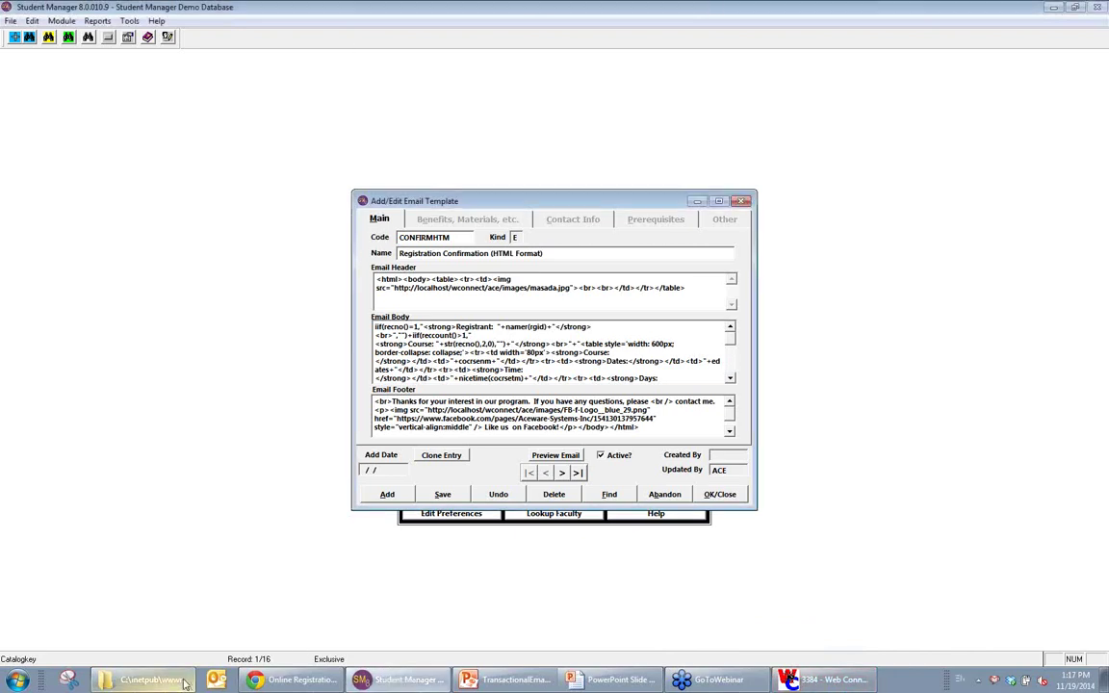
{"action": "right_click", "coordinate": [154, 680]}
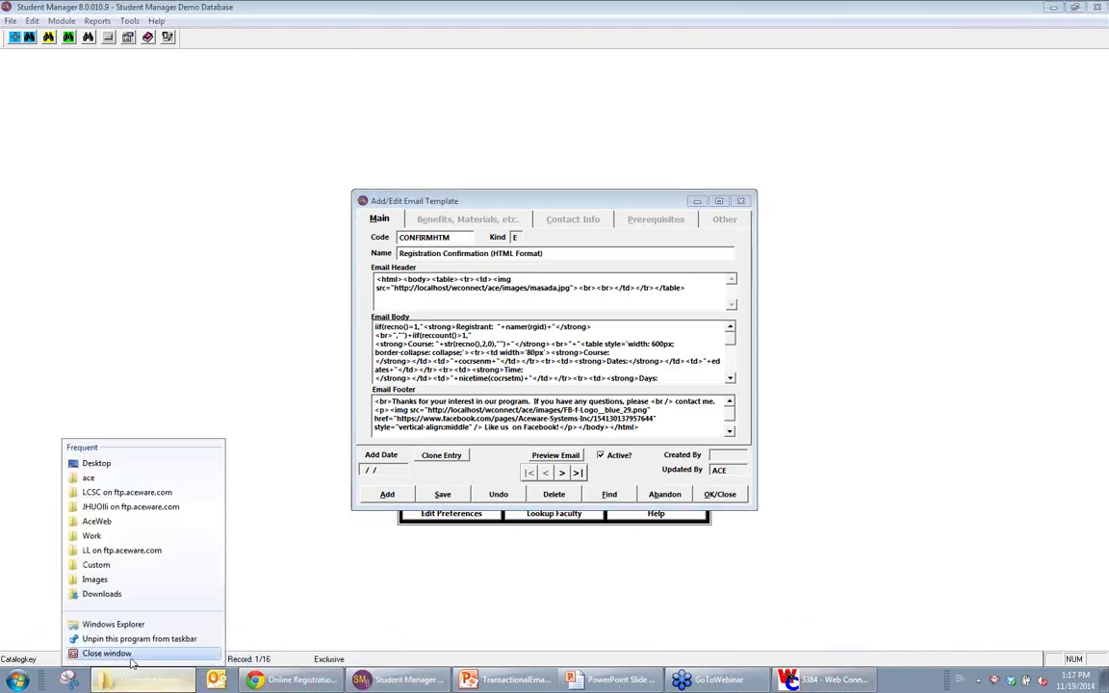
{"action": "left_click", "coordinate": [129, 656]}
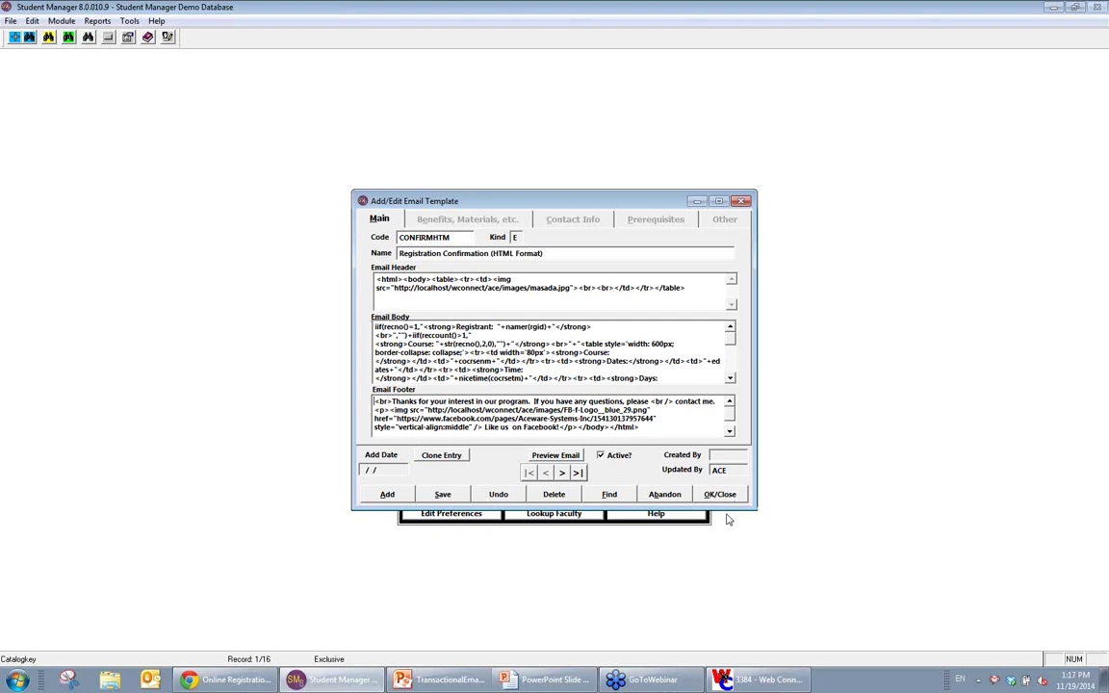
Step: Close the Registration Confirmation template and open Module > Catalog > Catalog Codes, showing record 1083
{"action": "left_click", "coordinate": [720, 496]}
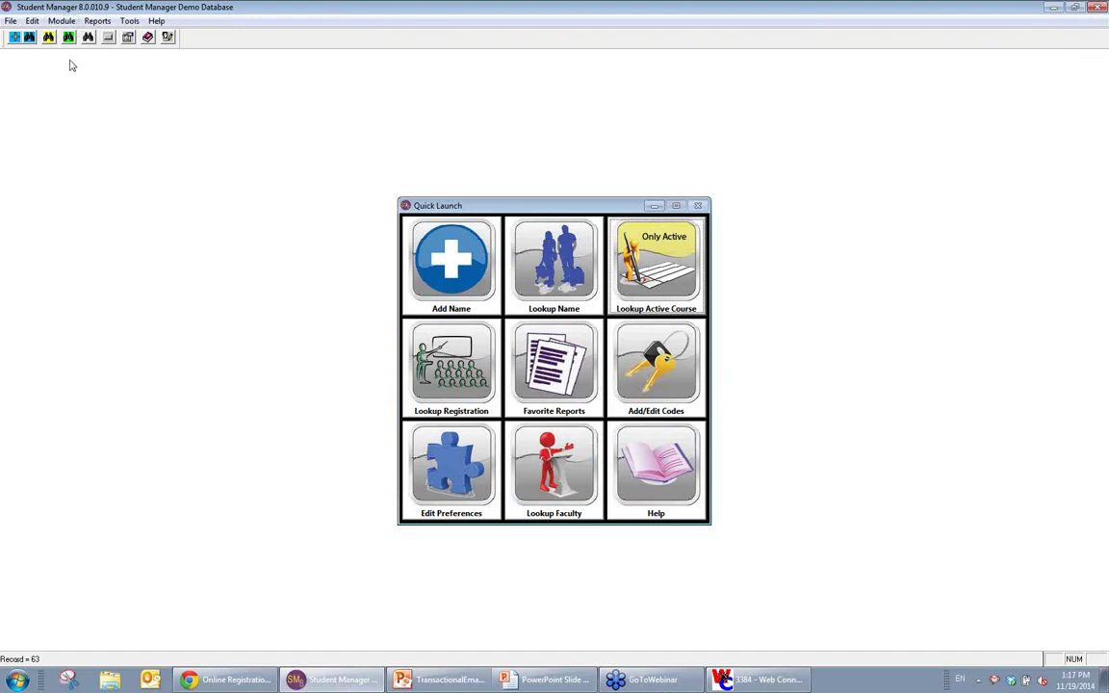
{"action": "left_click", "coordinate": [60, 20]}
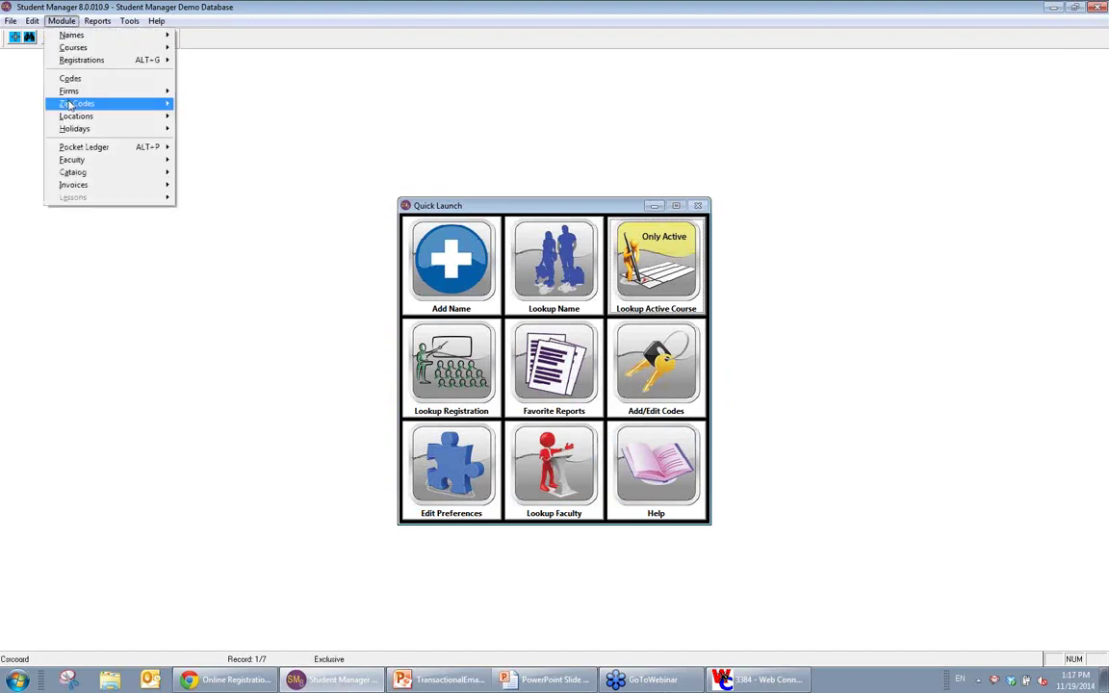
{"action": "mouse_move", "coordinate": [164, 172]}
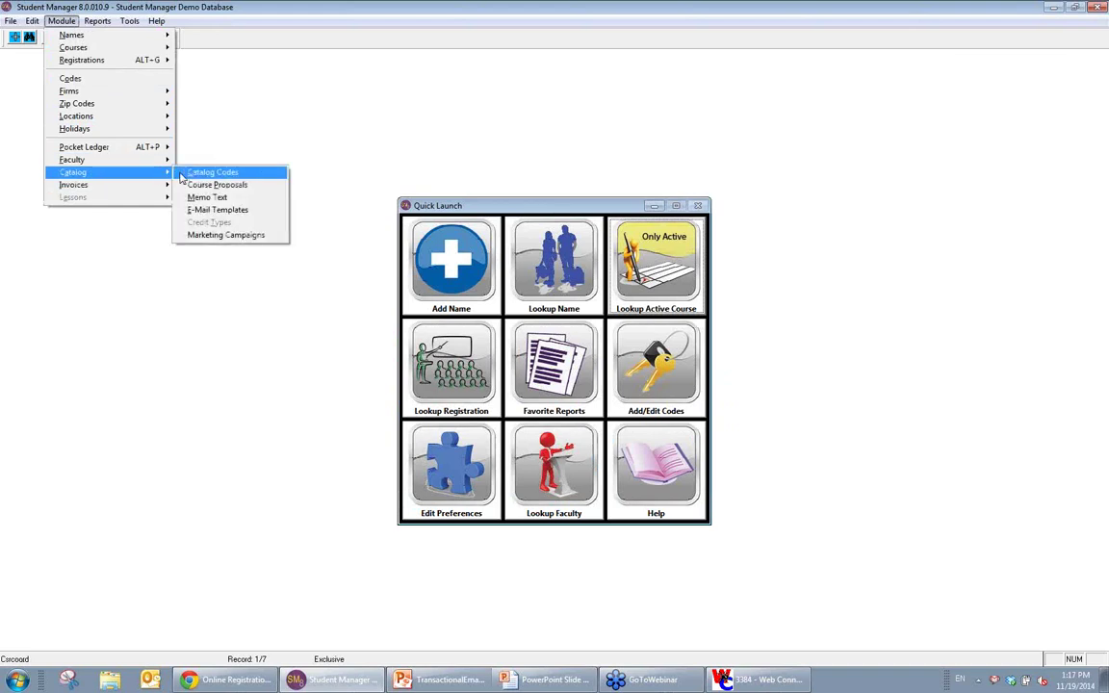
{"action": "left_click", "coordinate": [202, 173]}
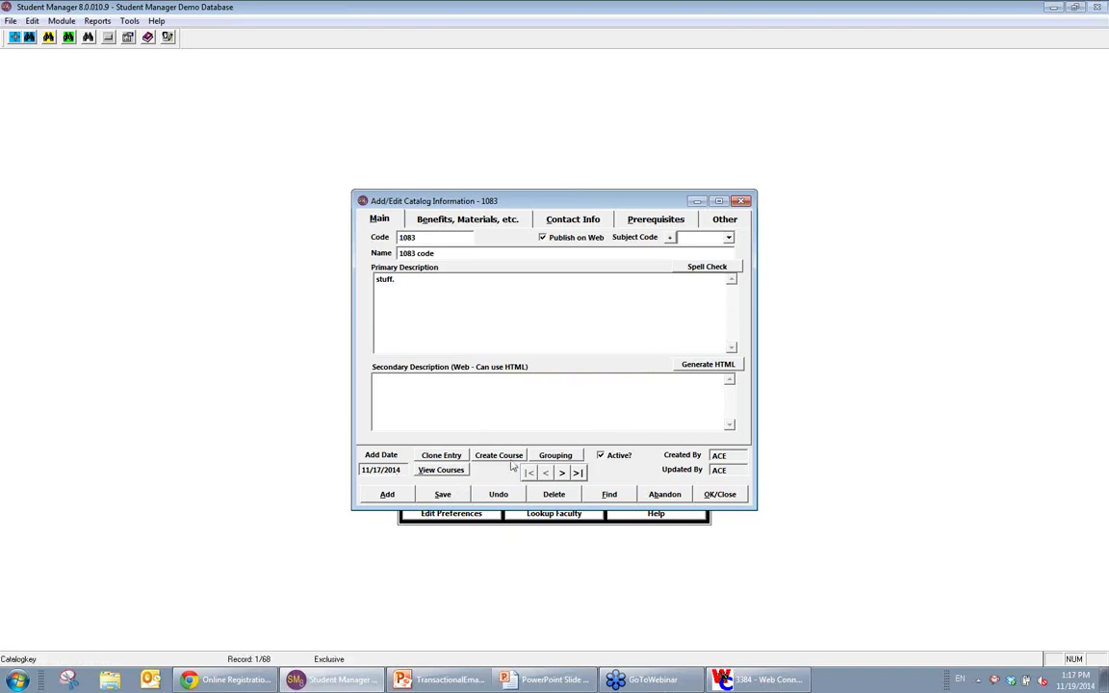
Step: Add a new catalog entry with code HTMLTEST and name 'Test placeholder'
{"action": "left_click", "coordinate": [385, 495]}
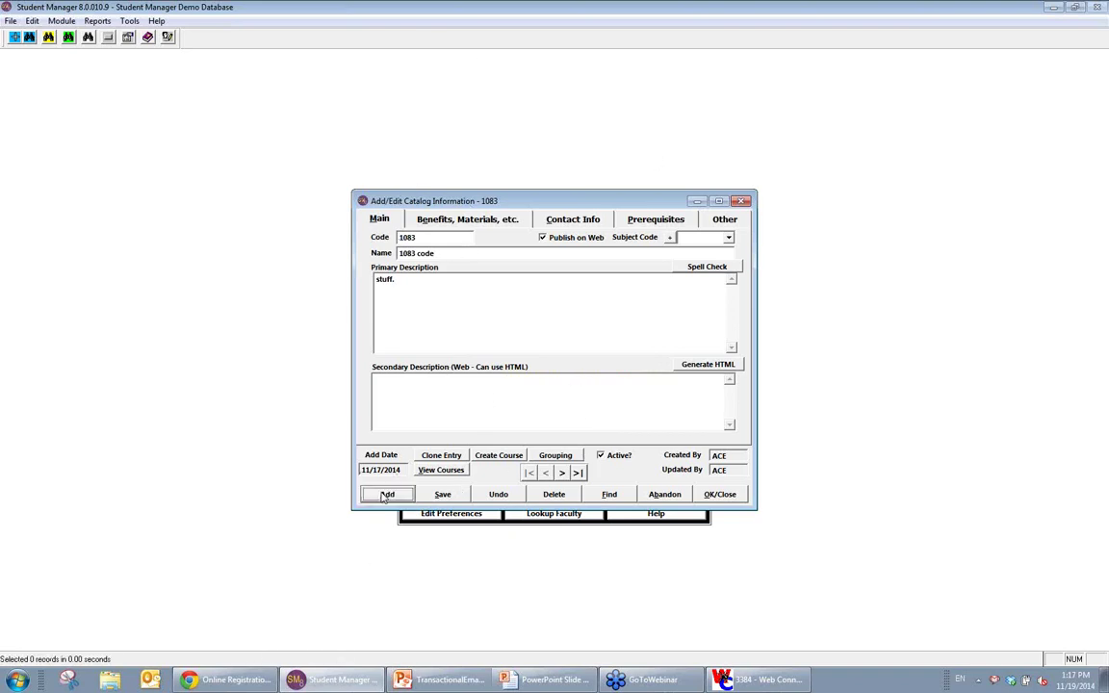
{"action": "type", "text": "HTMLT"}
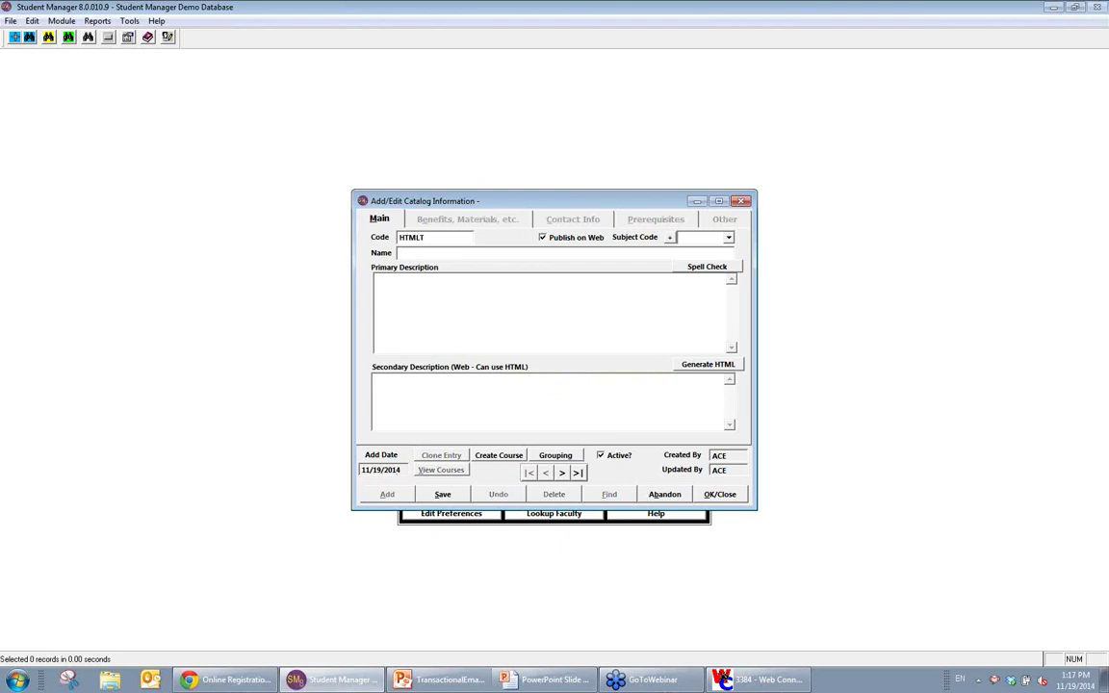
{"action": "type", "text": "EST"}
{"action": "key", "text": "Tab"}
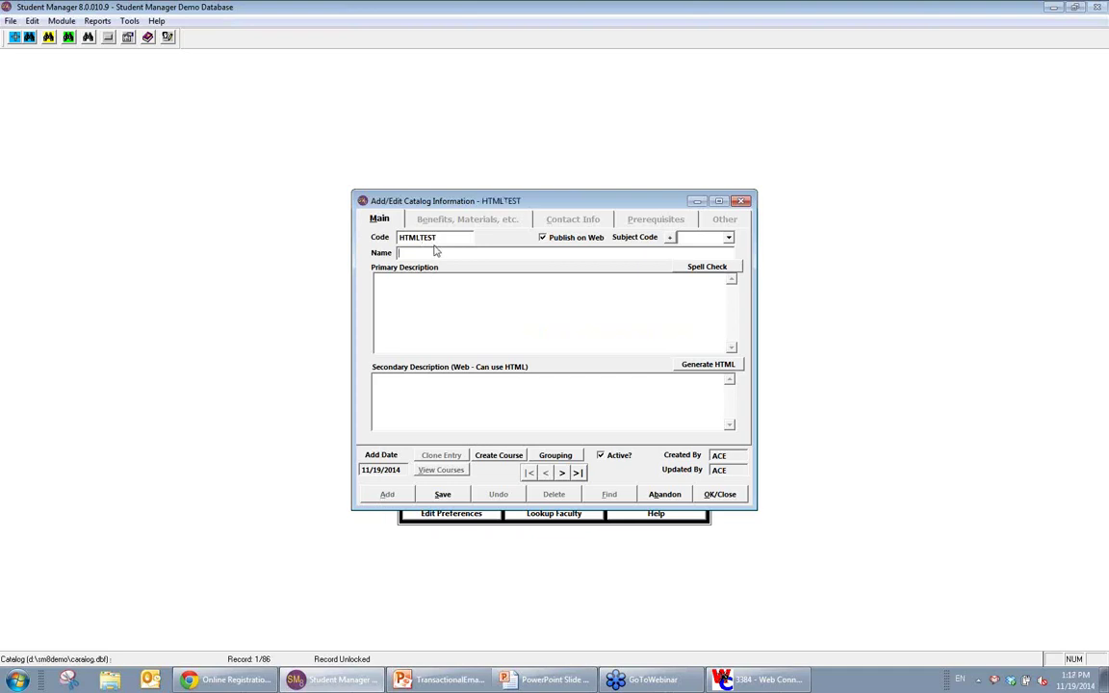
{"action": "type", "text": "Test placeholder"}
{"action": "left_click", "coordinate": [595, 408]}
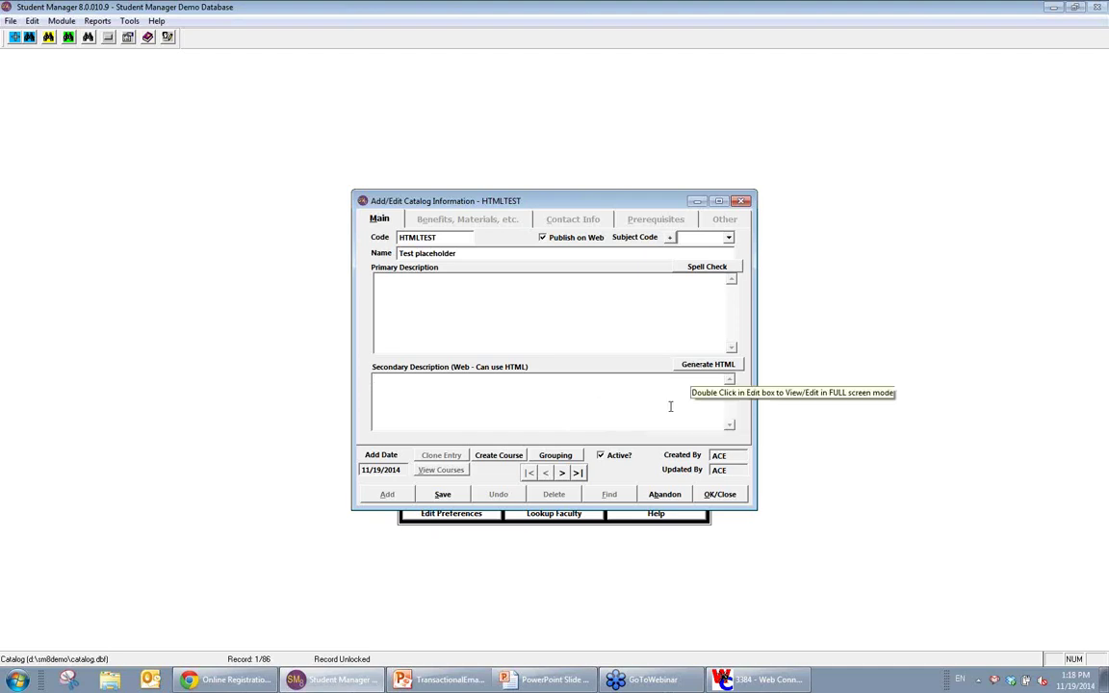
Step: In the HTML generator, type 'Hey there, this is formatted.' and make it bold
{"action": "left_click", "coordinate": [704, 366]}
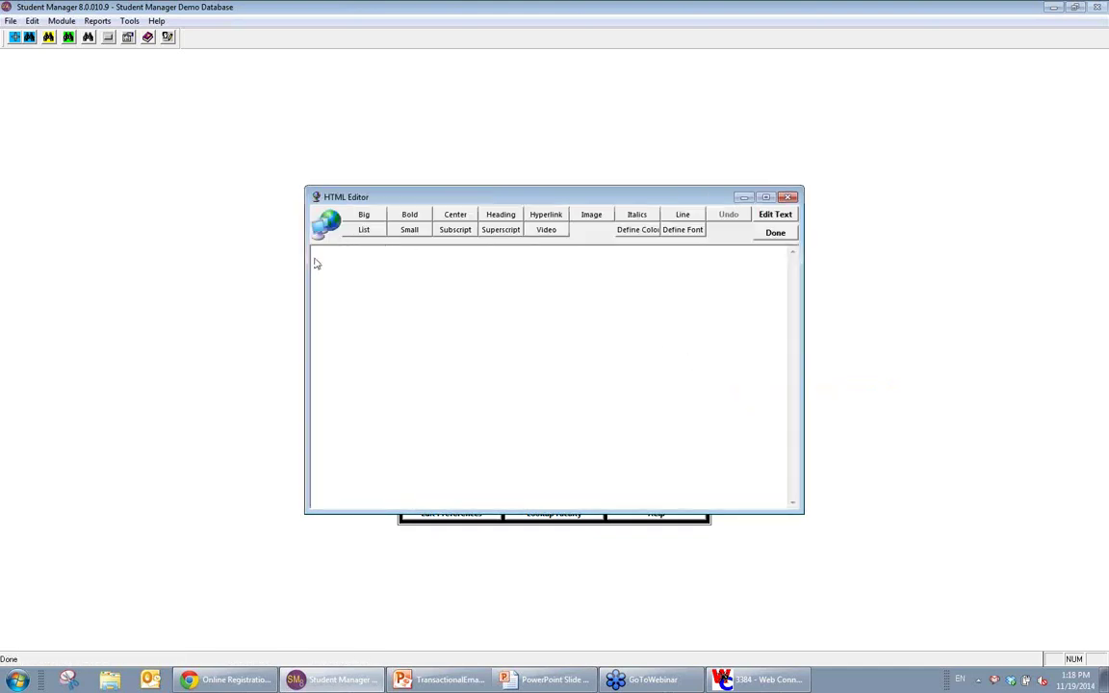
{"action": "key", "text": "Return"}
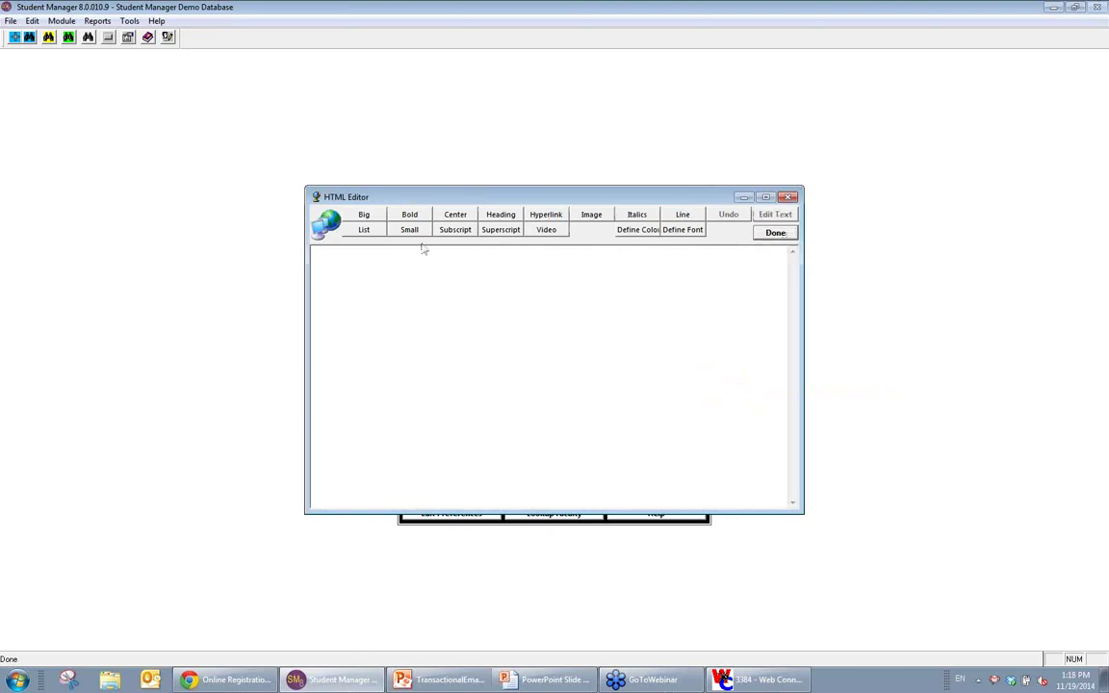
{"action": "type", "text": "Hey there, this is formatted."}
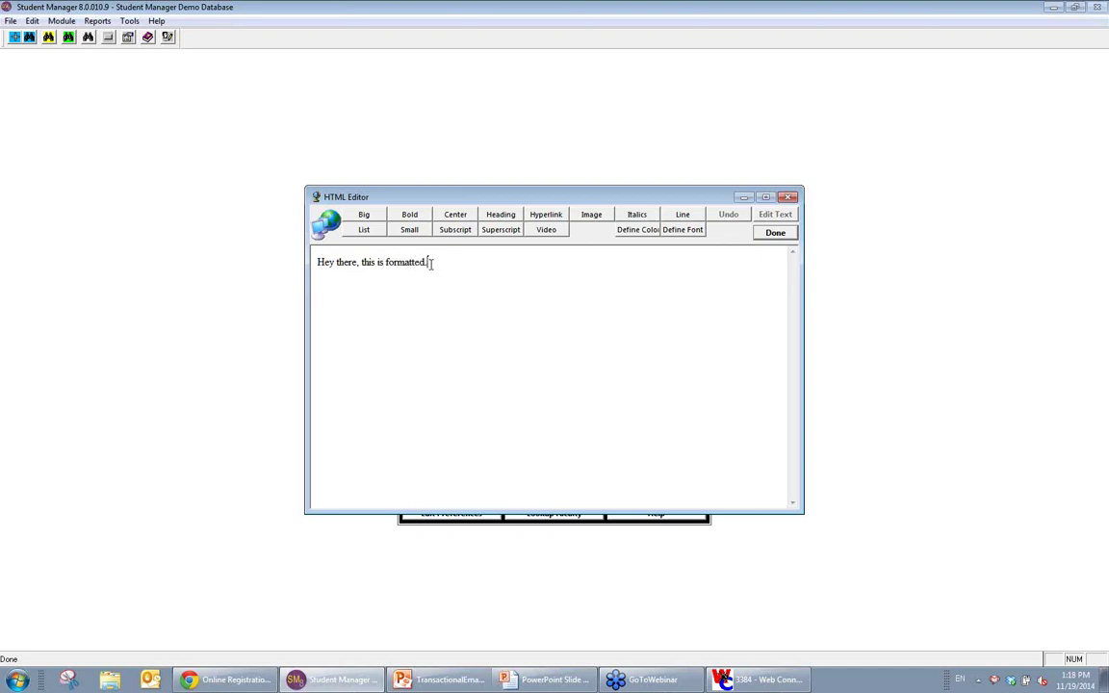
{"action": "left_click_drag", "start_coordinate": [441, 262], "coordinate": [286, 257]}
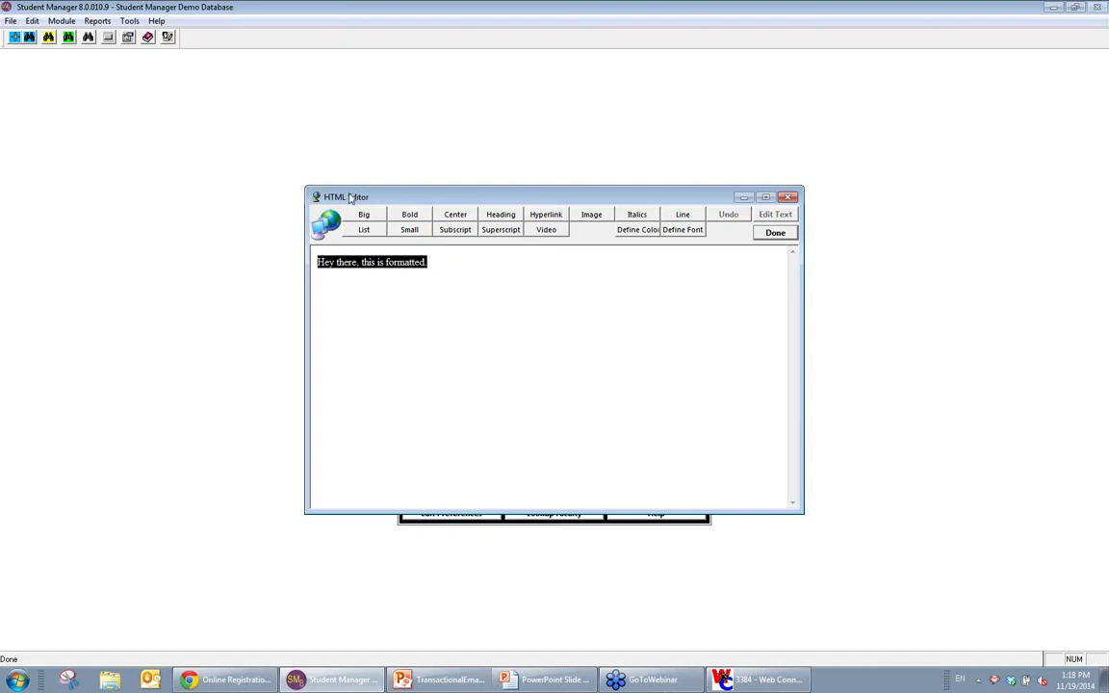
{"action": "left_click", "coordinate": [409, 214]}
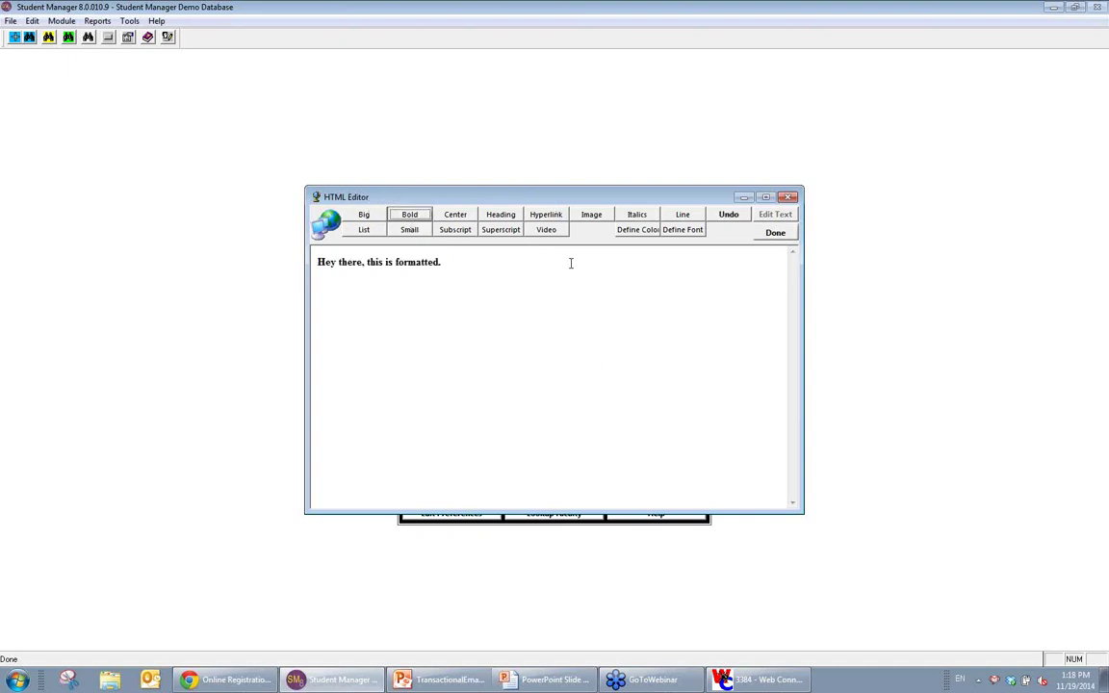
Step: Colour 'formatted.' purple, put the generated HTML into Secondary Description, and close the record
{"action": "left_click_drag", "start_coordinate": [445, 262], "coordinate": [394, 261]}
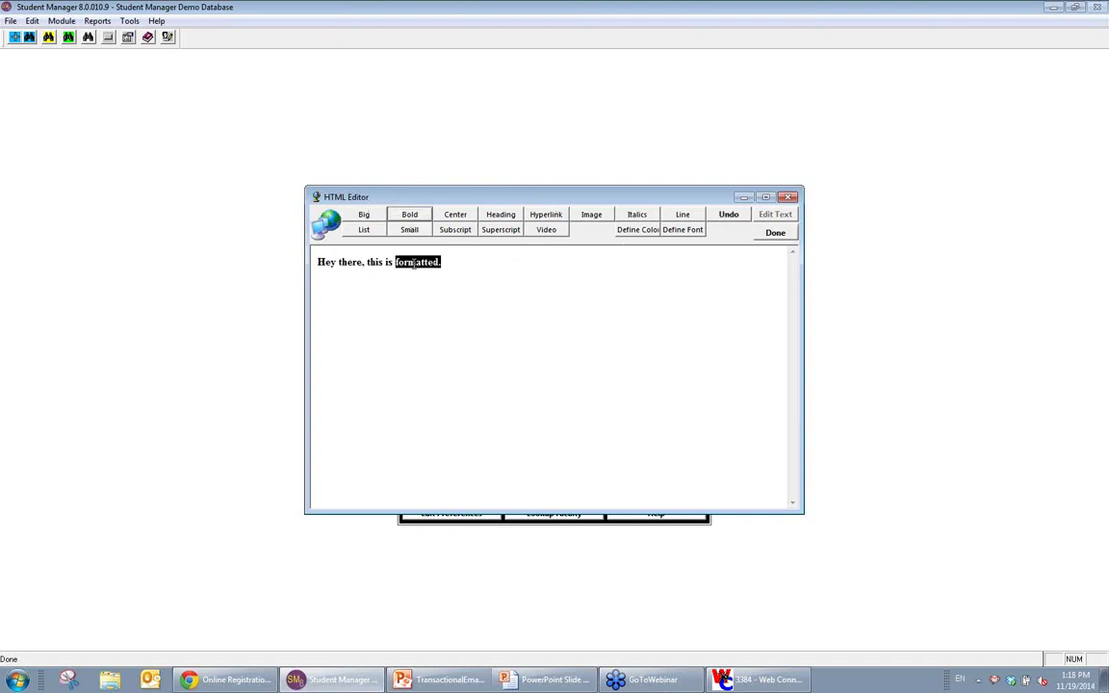
{"action": "left_click", "coordinate": [649, 231]}
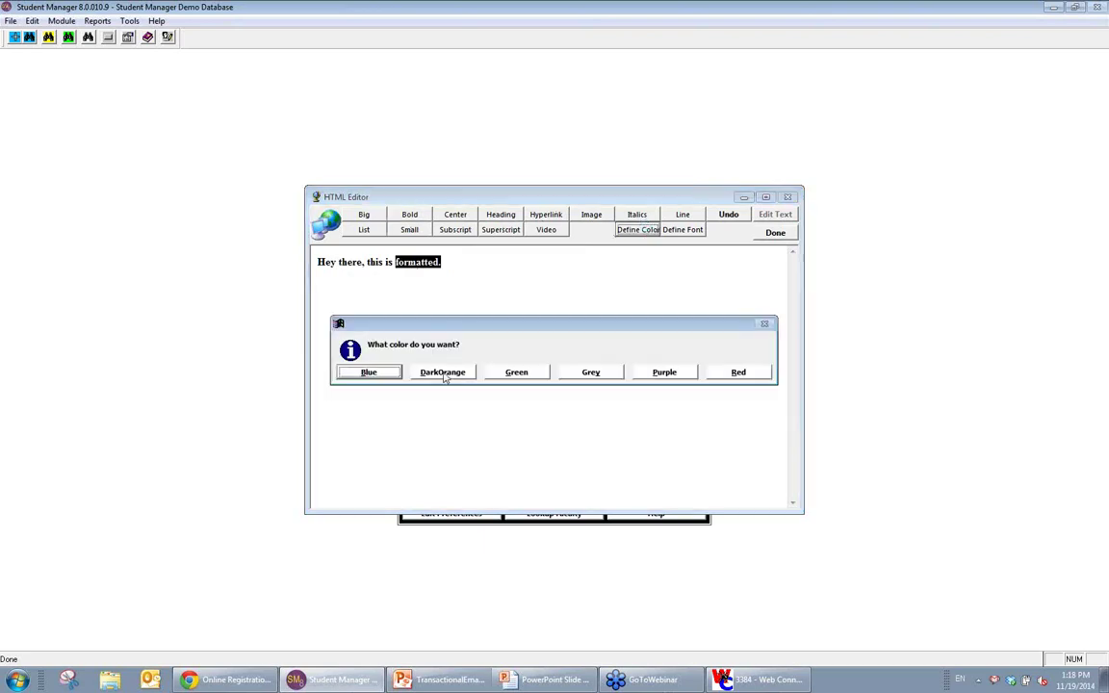
{"action": "left_click", "coordinate": [643, 374]}
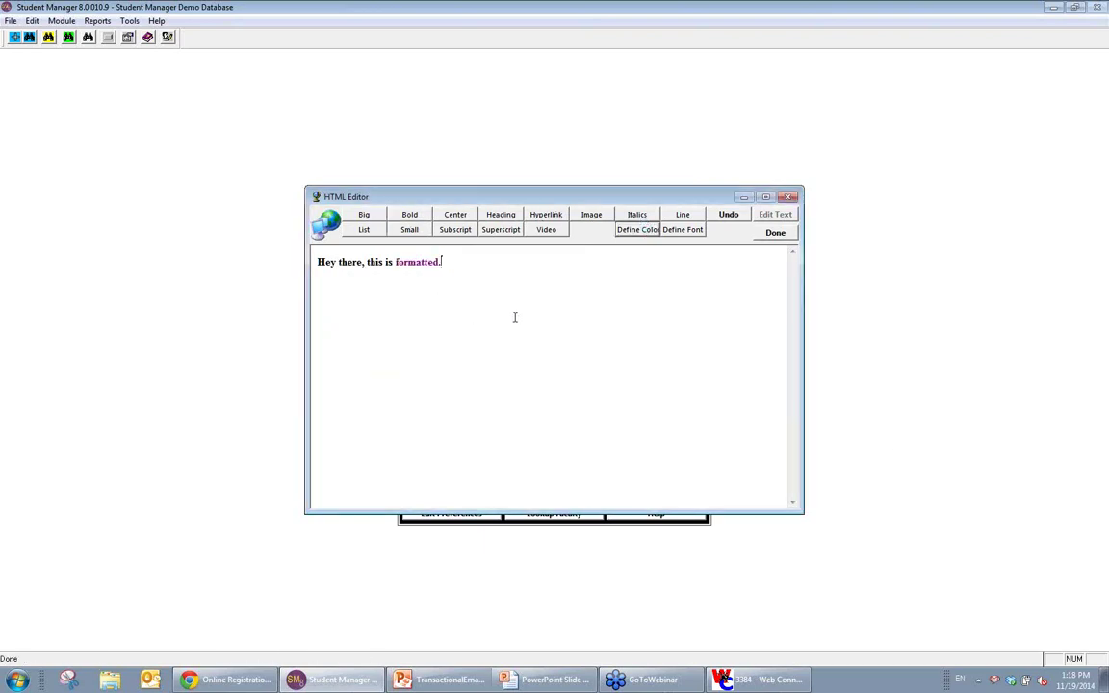
{"action": "left_click", "coordinate": [784, 234]}
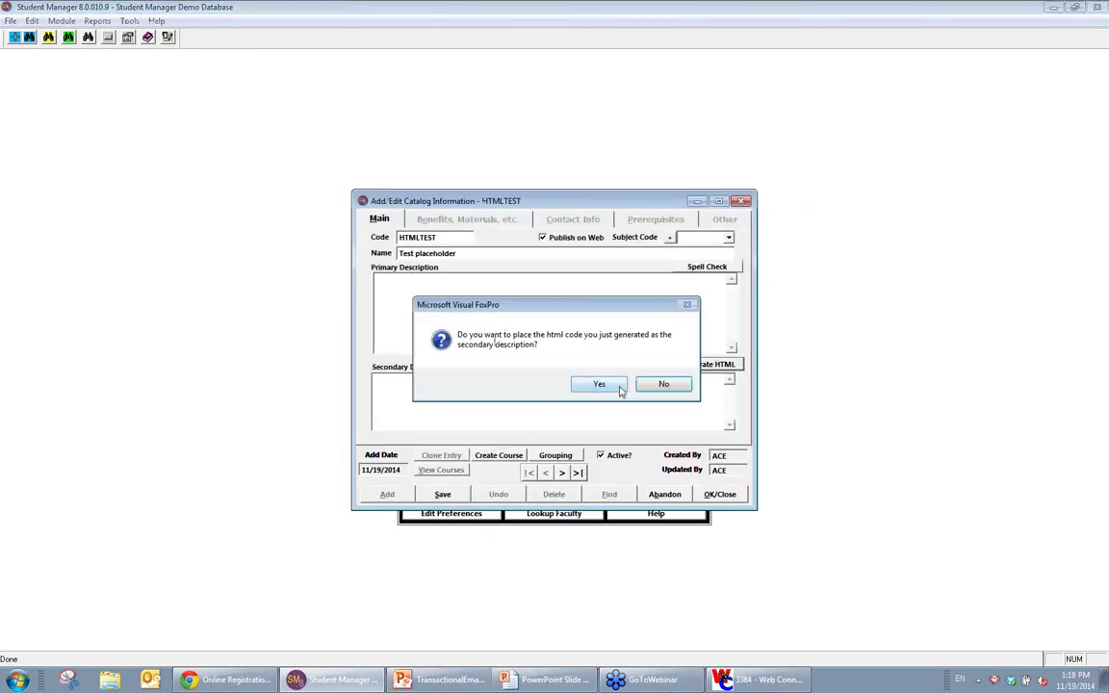
{"action": "left_click", "coordinate": [599, 385]}
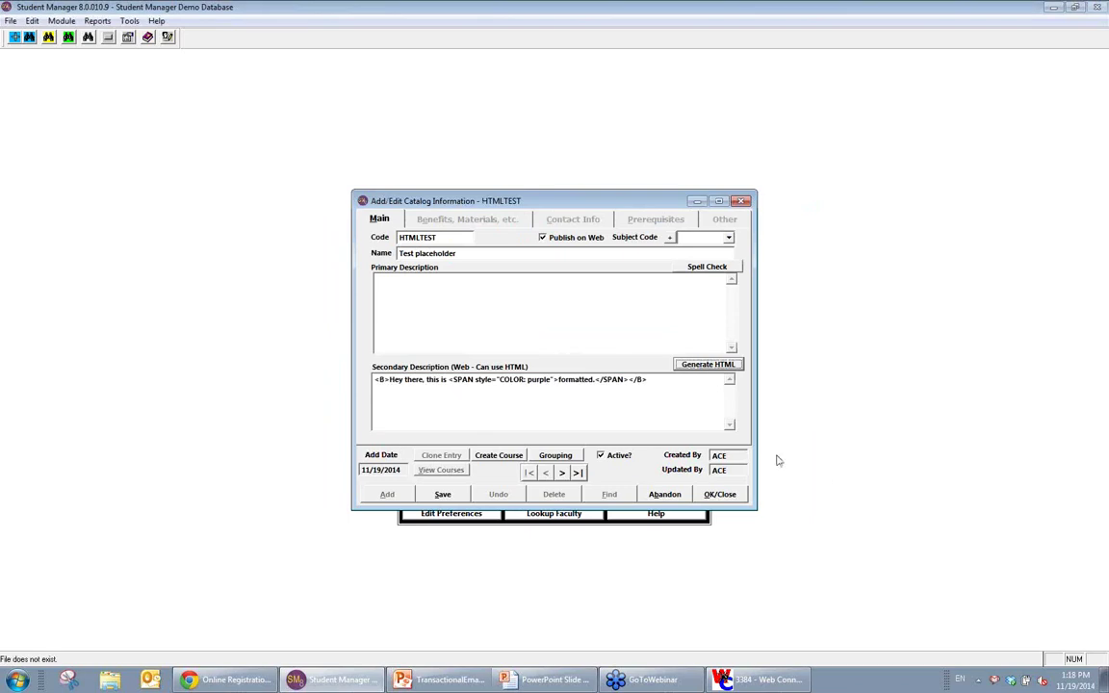
{"action": "left_click", "coordinate": [376, 381]}
{"action": "key", "text": "ctrl+c"}
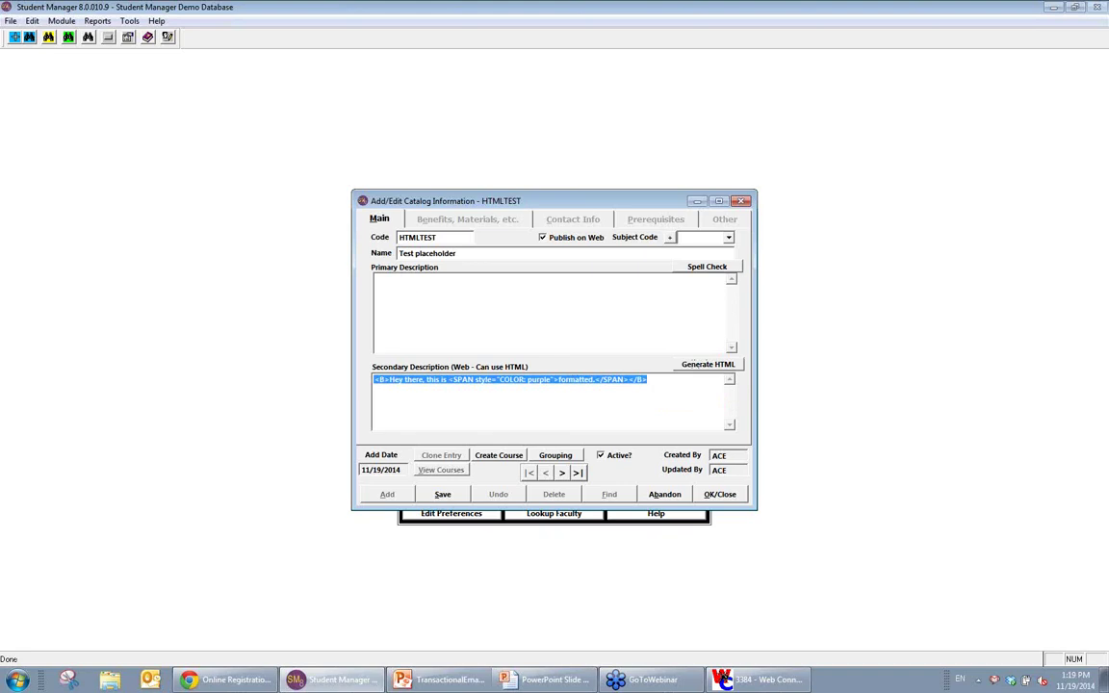
{"action": "left_click", "coordinate": [720, 495]}
Step: Open the E-mail Templates records and review the email header in the full-size editor
{"action": "left_click", "coordinate": [58, 22]}
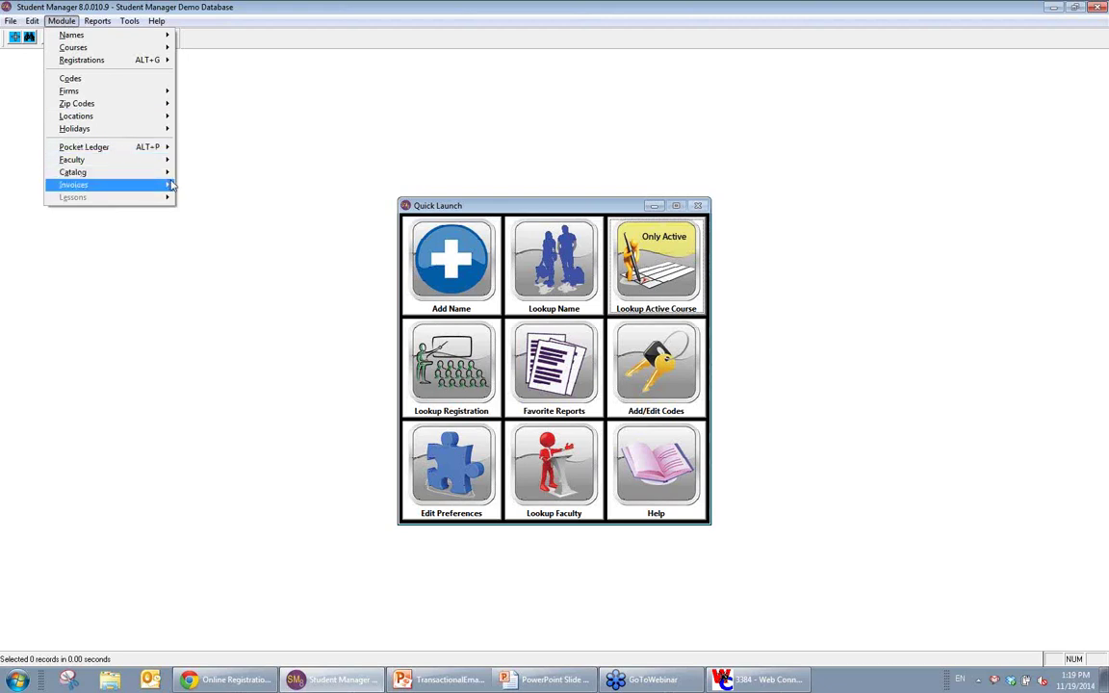
{"action": "mouse_move", "coordinate": [159, 173]}
{"action": "left_click", "coordinate": [246, 209]}
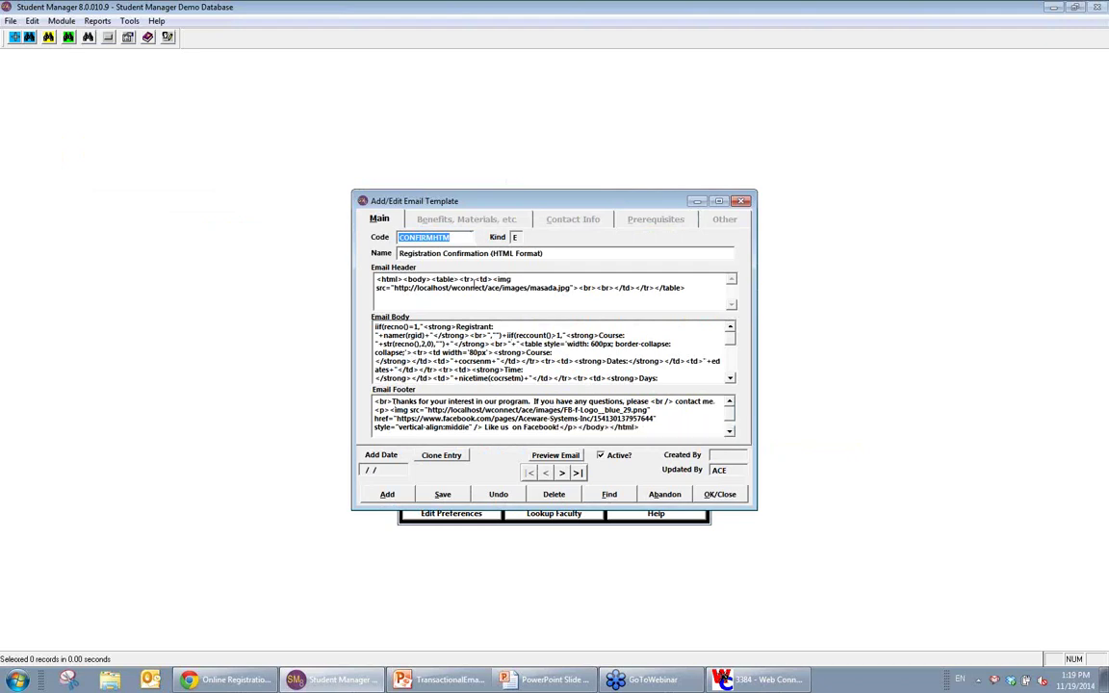
{"action": "double_click", "coordinate": [568, 287]}
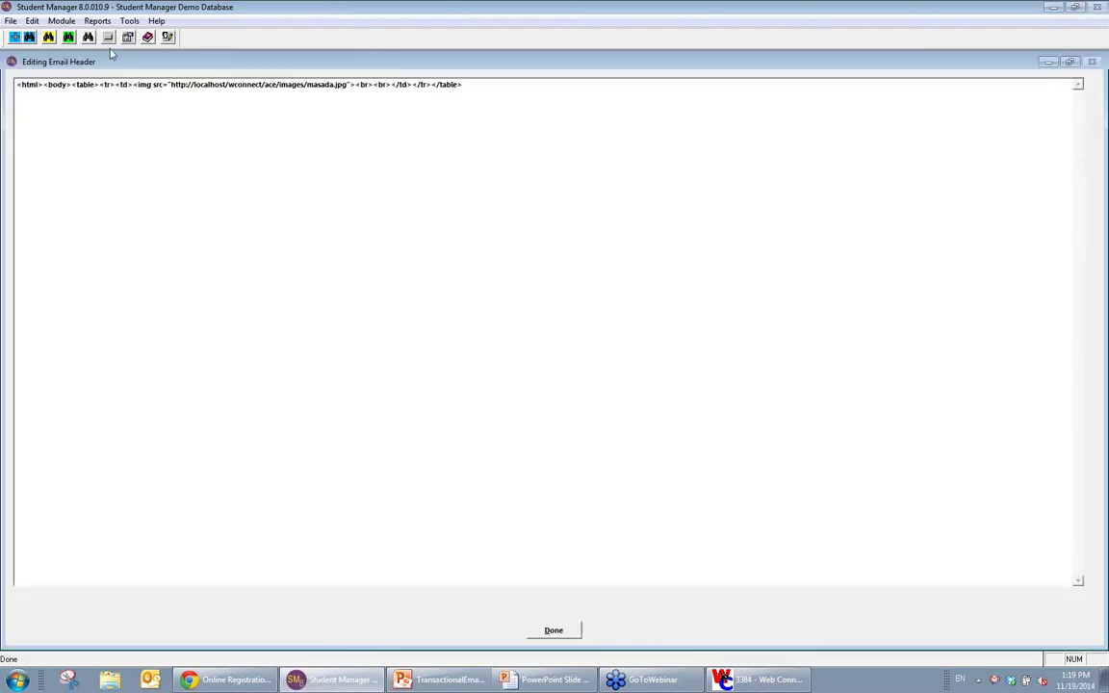
{"action": "left_click", "coordinate": [371, 88]}
{"action": "left_click", "coordinate": [560, 632]}
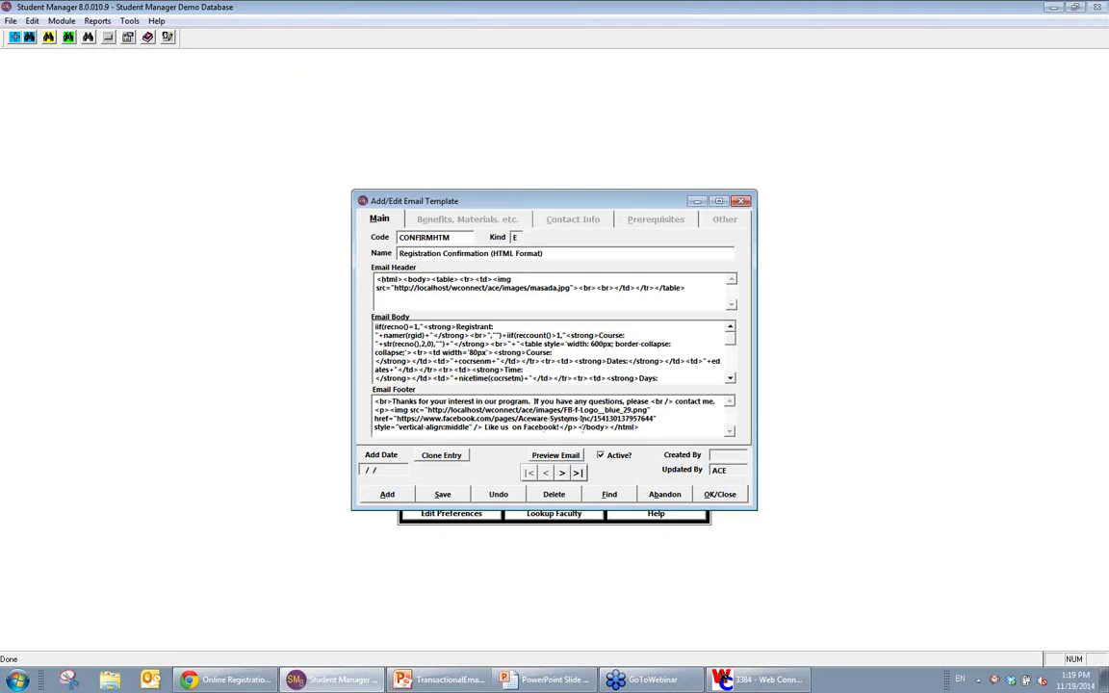
Step: Paste the bold purple greeting HTML at the start of the email footer, before 'Thanks'
{"action": "double_click", "coordinate": [595, 419]}
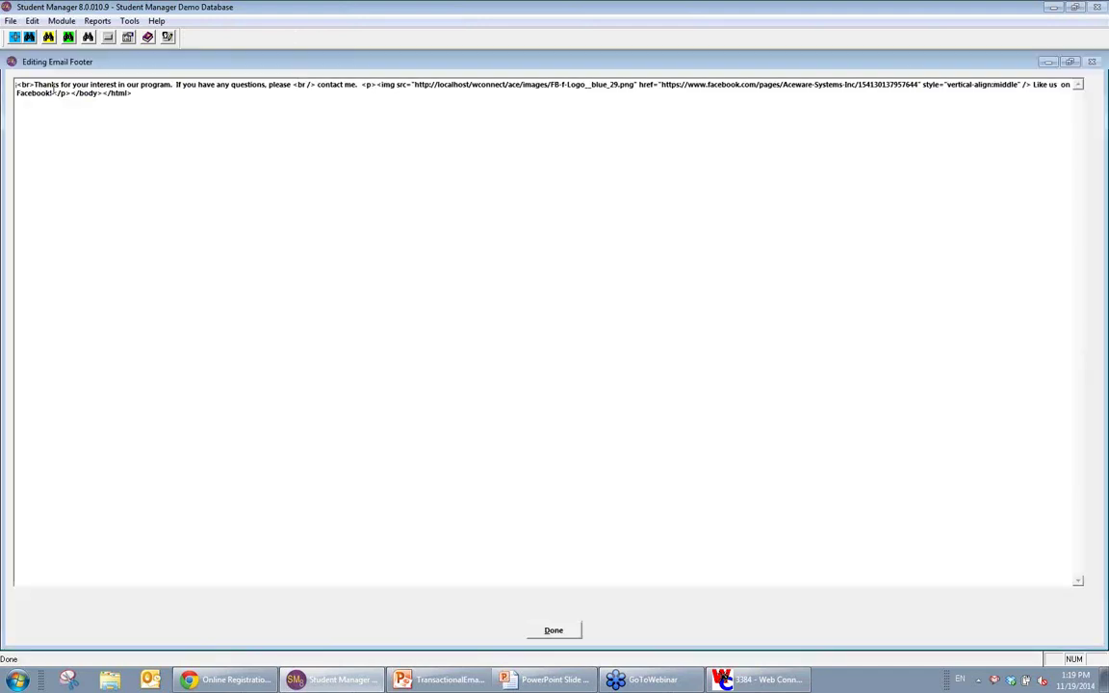
{"action": "left_click", "coordinate": [34, 84]}
{"action": "key", "text": "ctrl+v"}
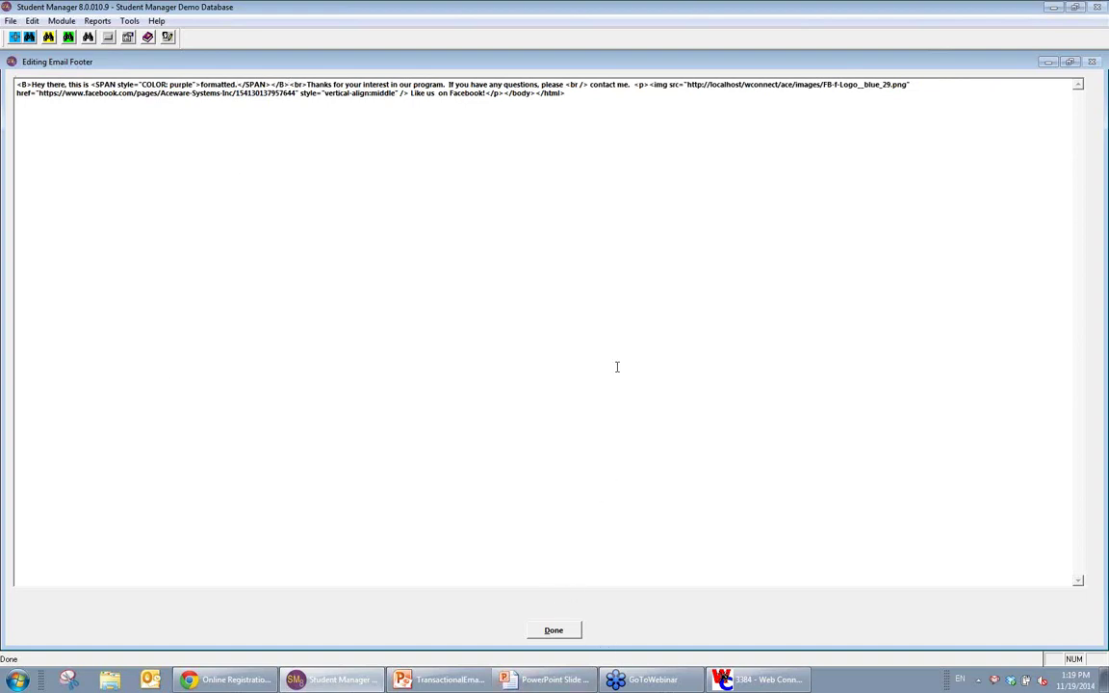
{"action": "left_click", "coordinate": [565, 634]}
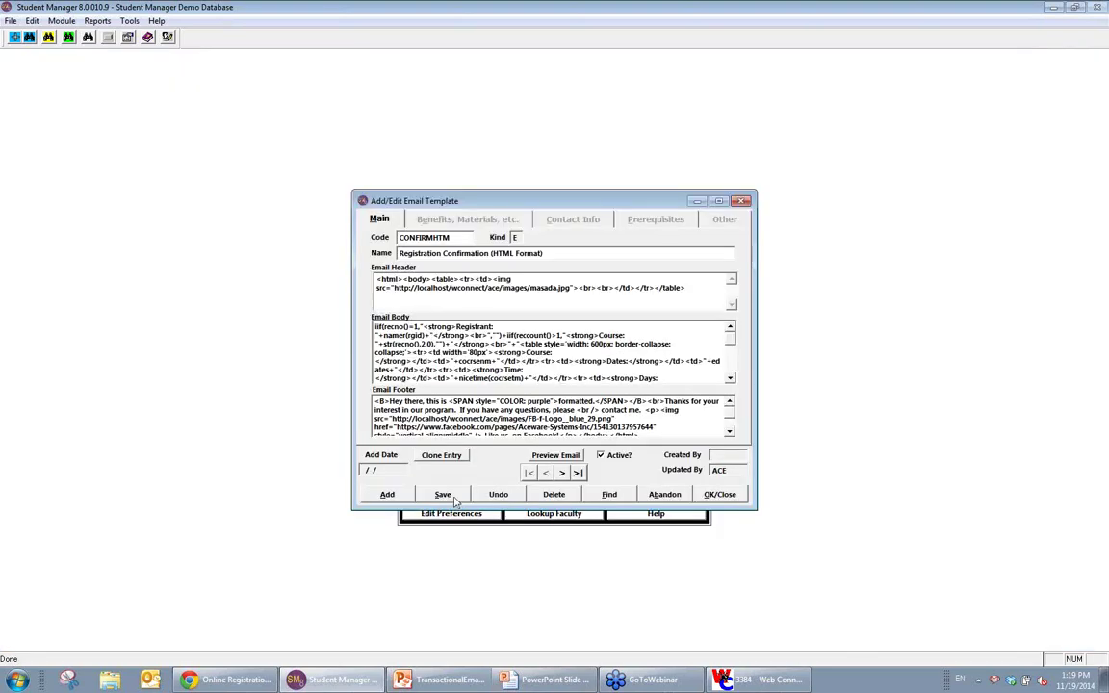
{"action": "left_click", "coordinate": [17, 680]}
Step: Start Papercut, dismiss its port-in-use error, and open the student search window
{"action": "left_click", "coordinate": [64, 250]}
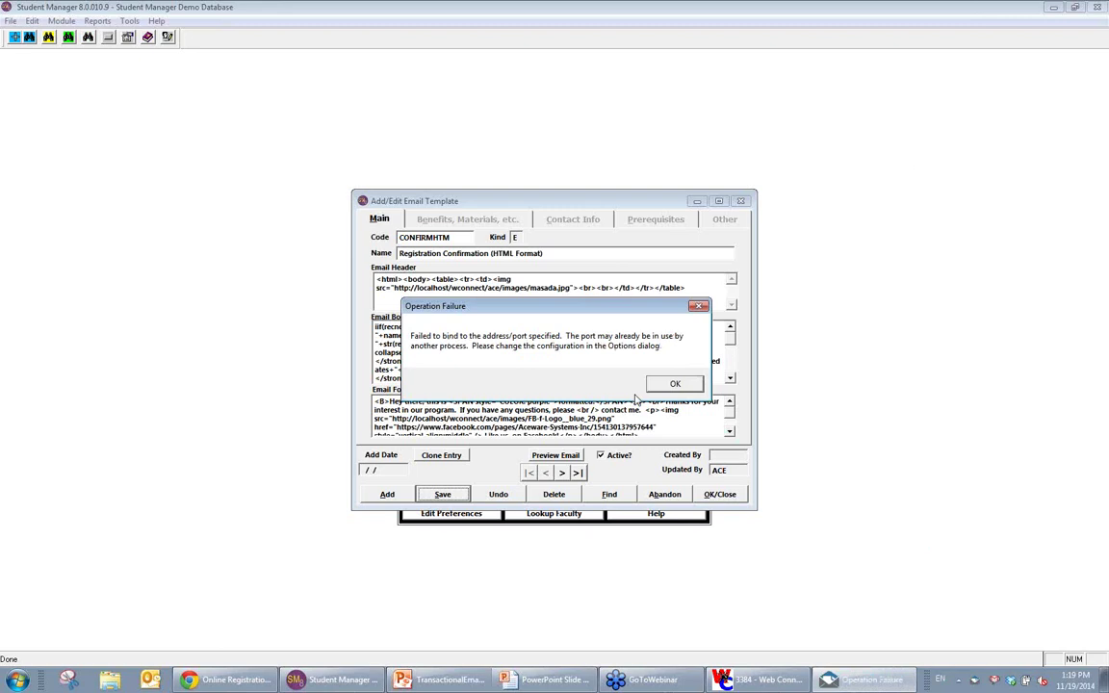
{"action": "left_click", "coordinate": [675, 383]}
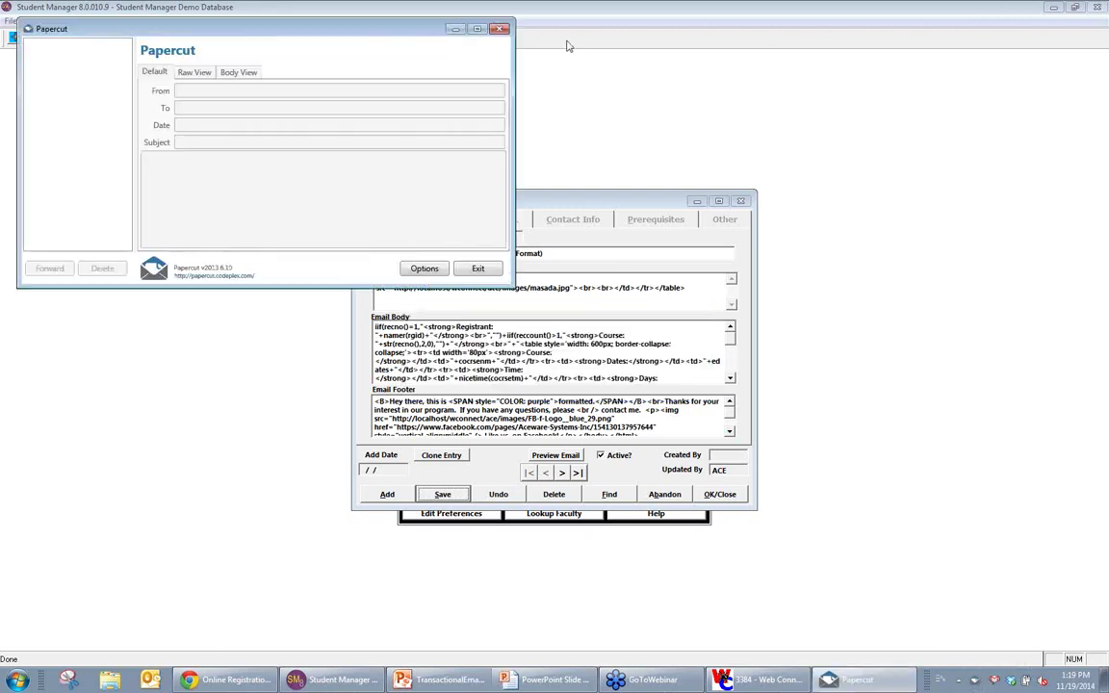
{"action": "left_click", "coordinate": [67, 38]}
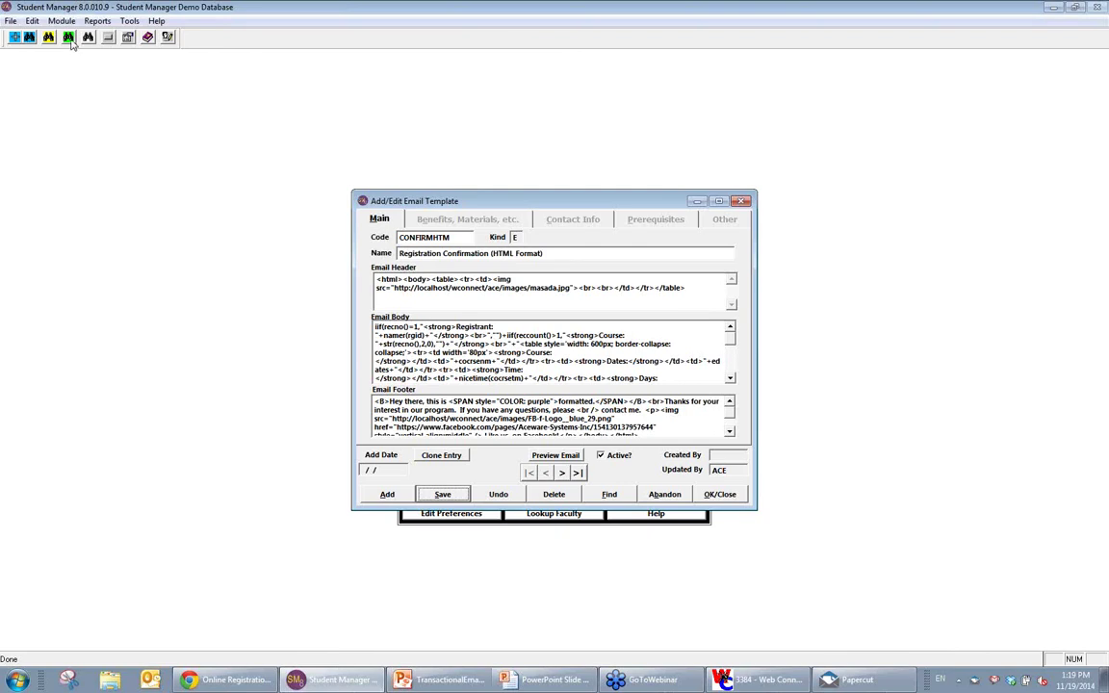
Step: Open the student's registration and confirm User Defined E-mail Receipt as the receipt type
{"action": "type", "text": "liebe"}
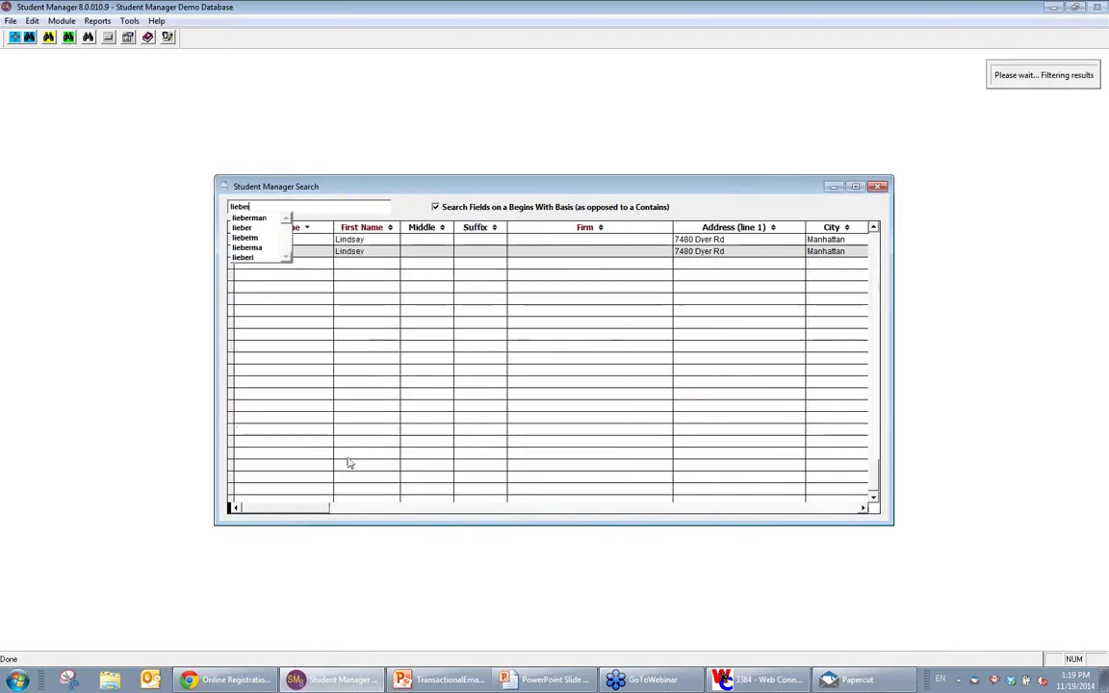
{"action": "key", "text": "Return"}
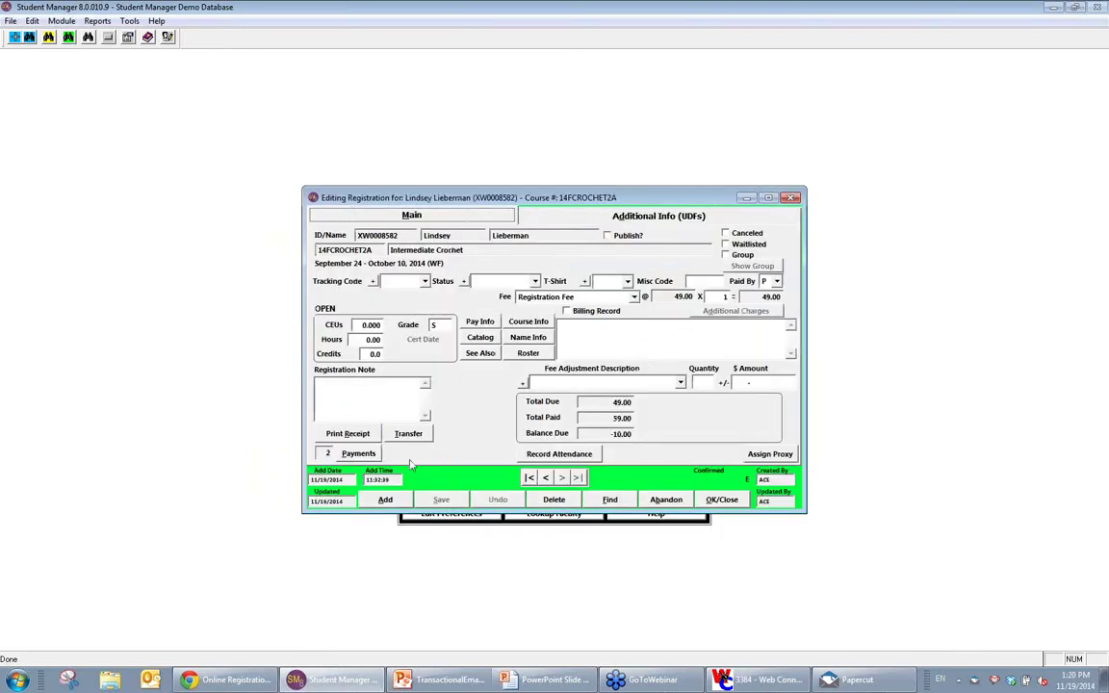
{"action": "left_click", "coordinate": [348, 433]}
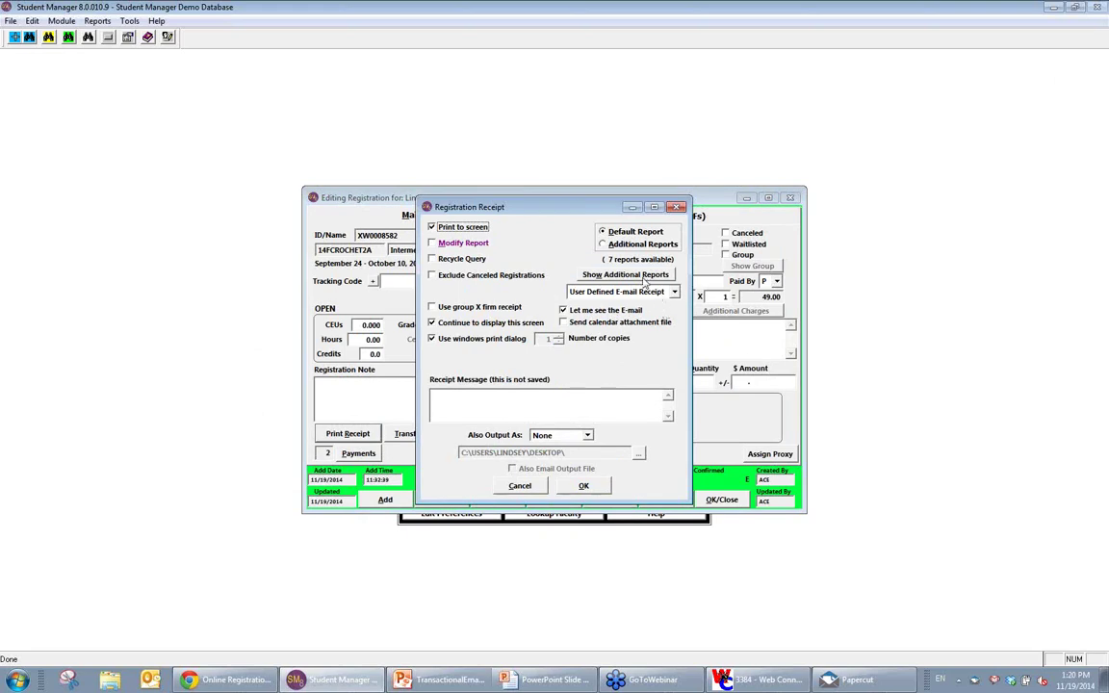
{"action": "left_click", "coordinate": [659, 298]}
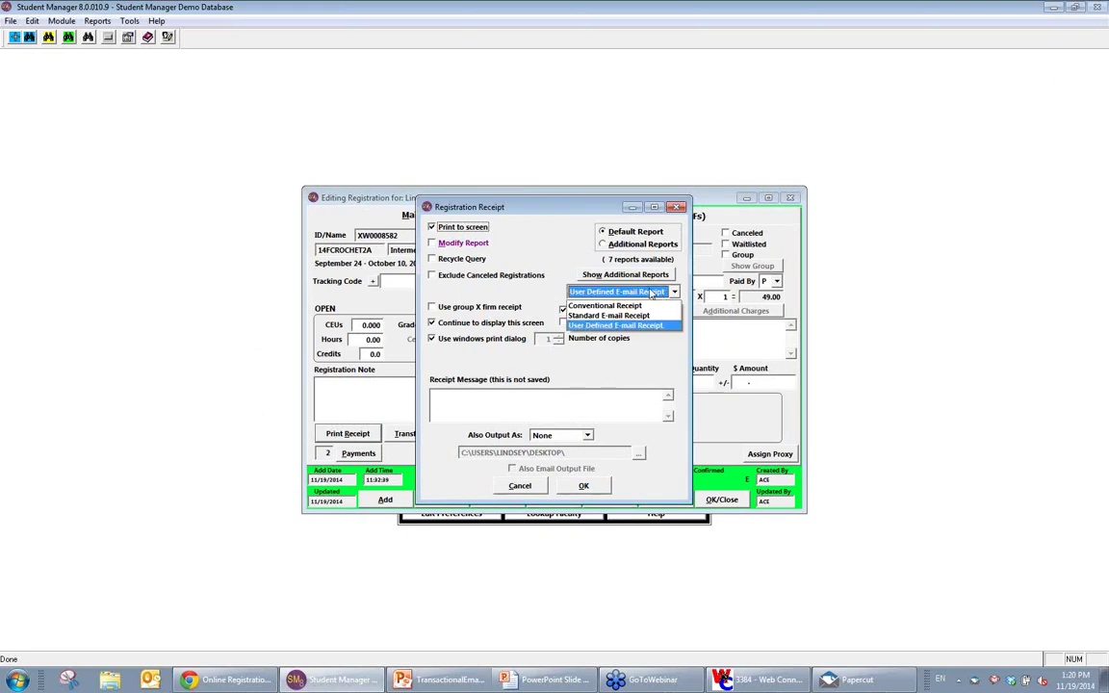
{"action": "left_click", "coordinate": [619, 326]}
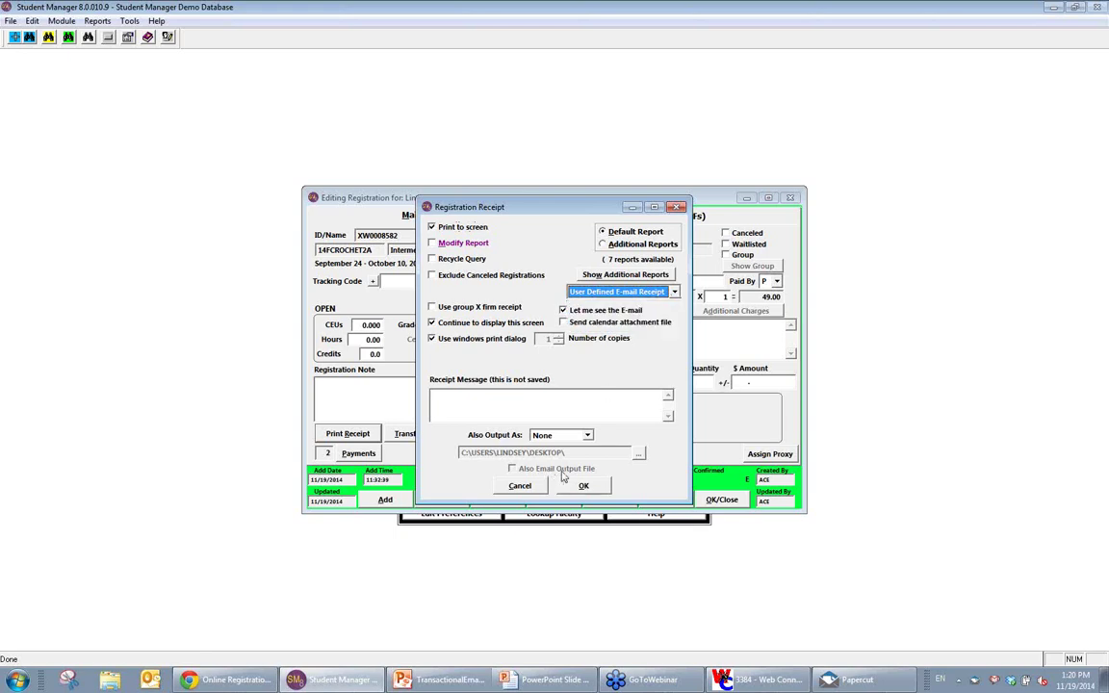
{"action": "left_click", "coordinate": [580, 493]}
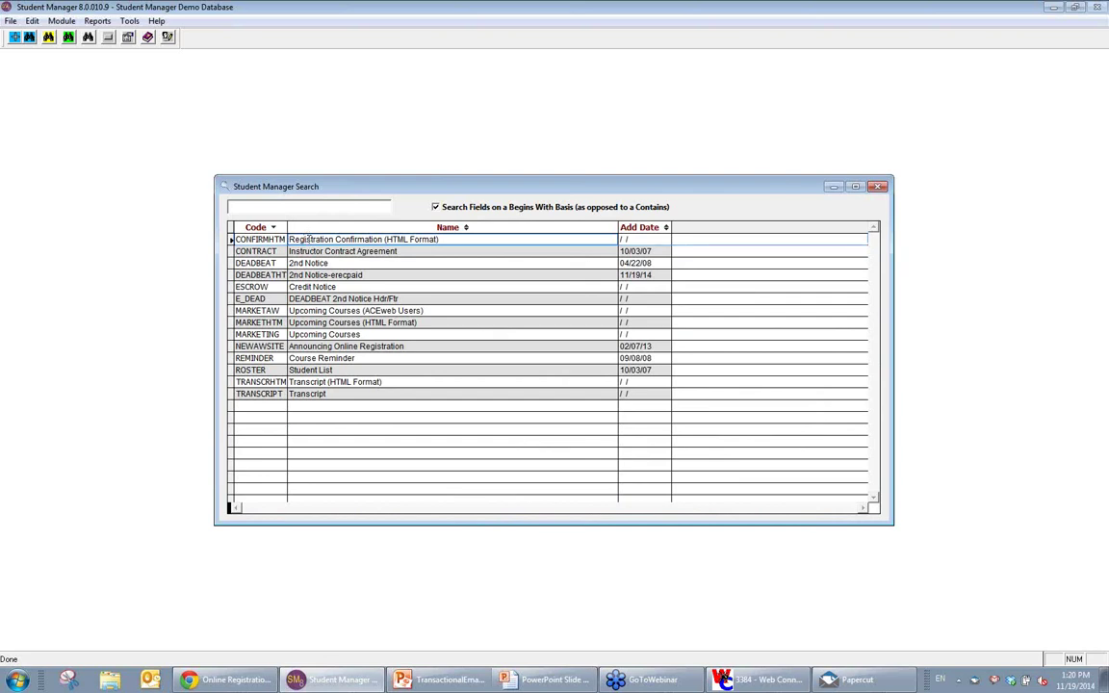
Step: Send the confirmation email with the Registration Confirmation (HTML Format) template, declining a printed receipt
{"action": "double_click", "coordinate": [308, 239]}
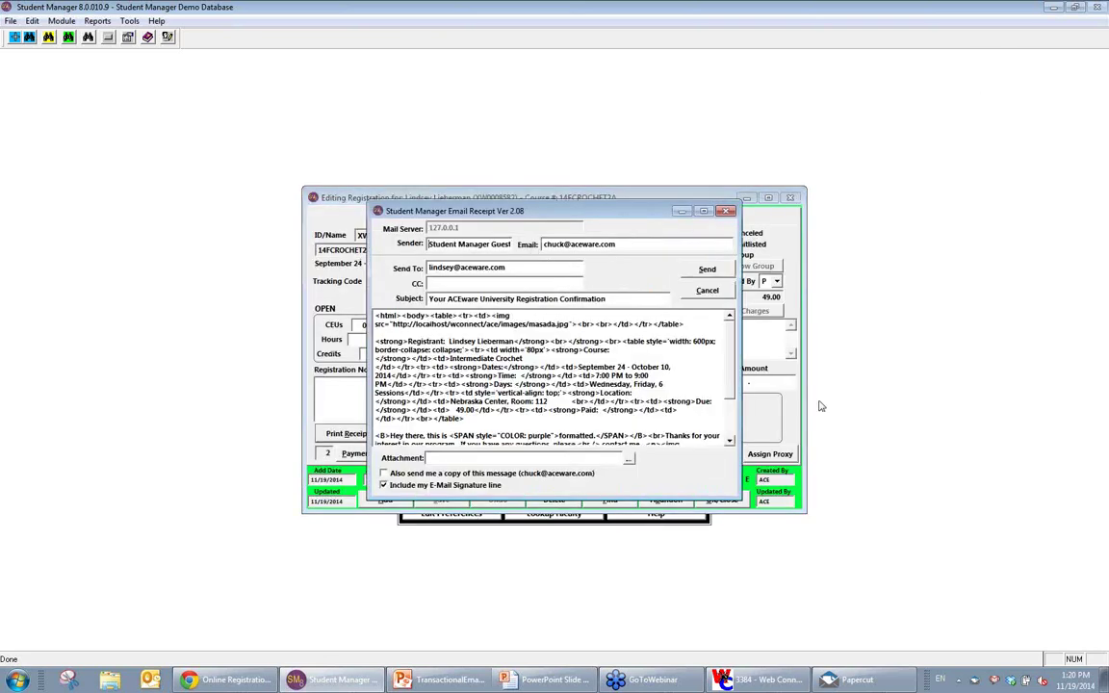
{"action": "left_click", "coordinate": [708, 270]}
{"action": "key", "text": "Return"}
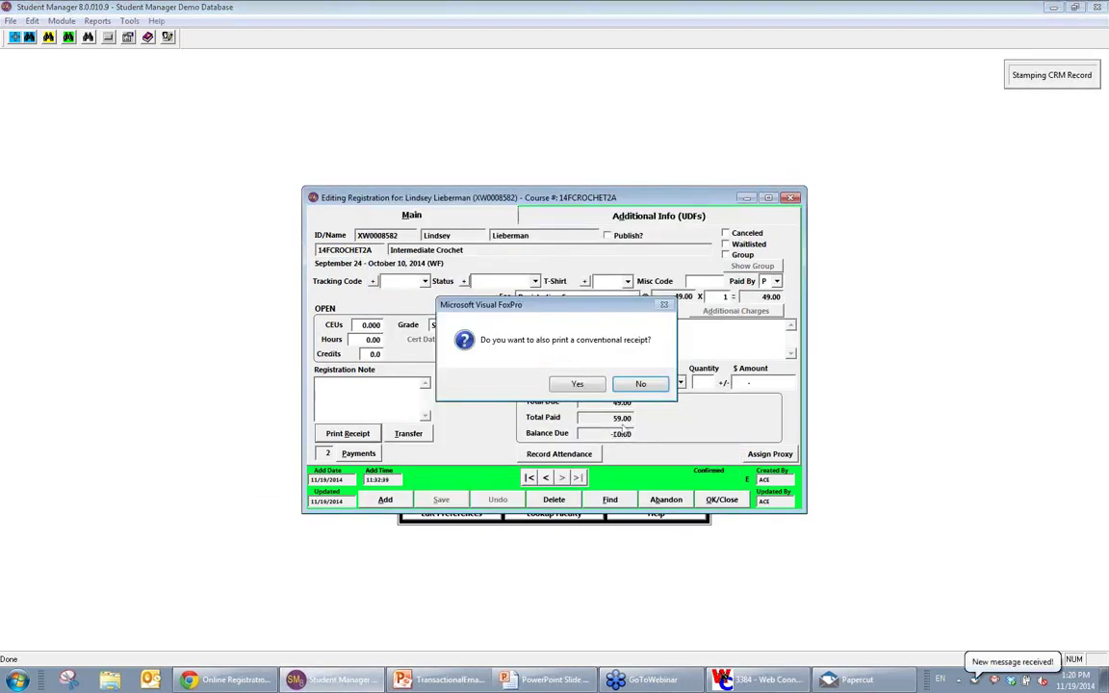
{"action": "key", "text": "Return"}
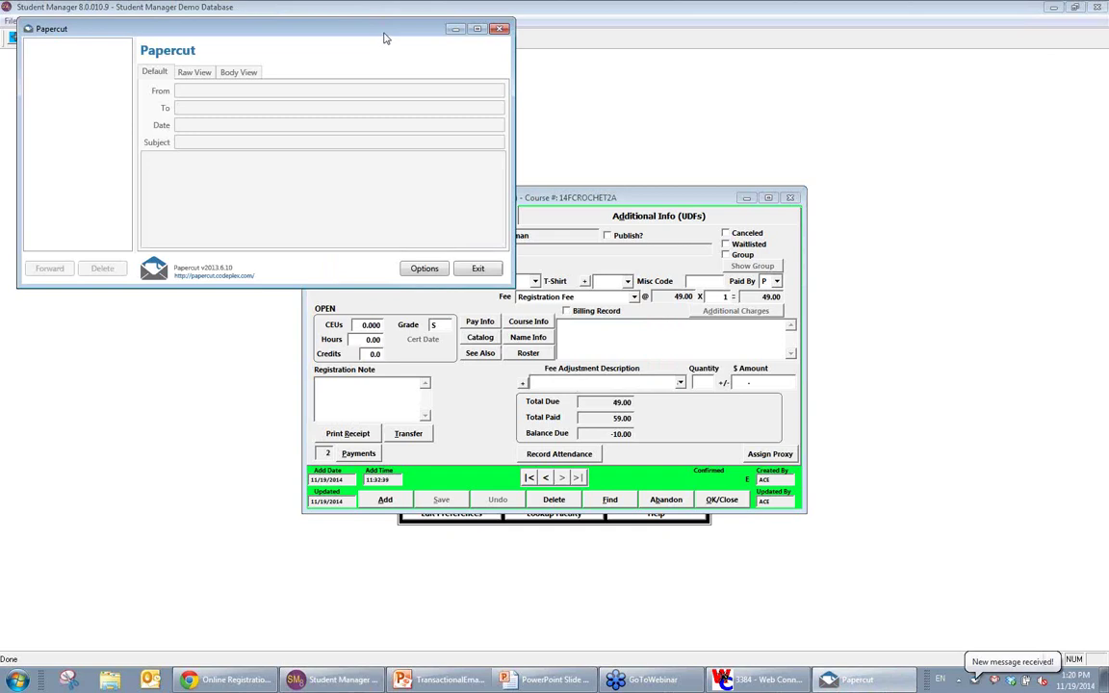
Step: View the test email in Papercut, highlighting the bold 'Hey there, this is formatted.' line, then return to Student Manager
{"action": "double_click", "coordinate": [384, 39]}
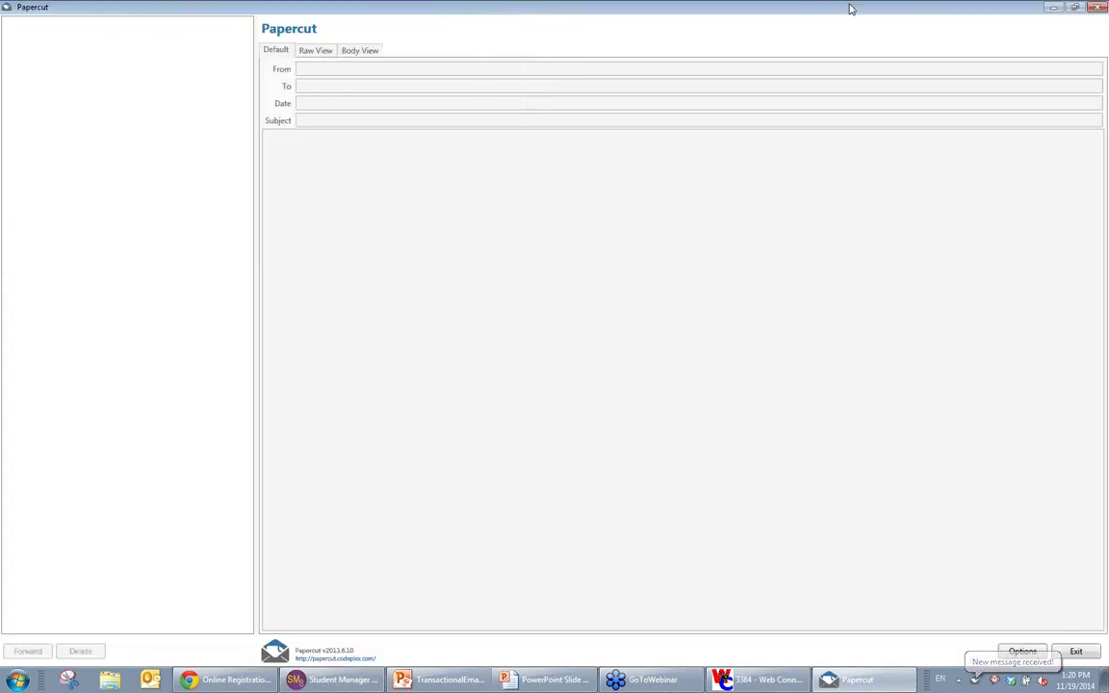
{"action": "double_click", "coordinate": [850, 9]}
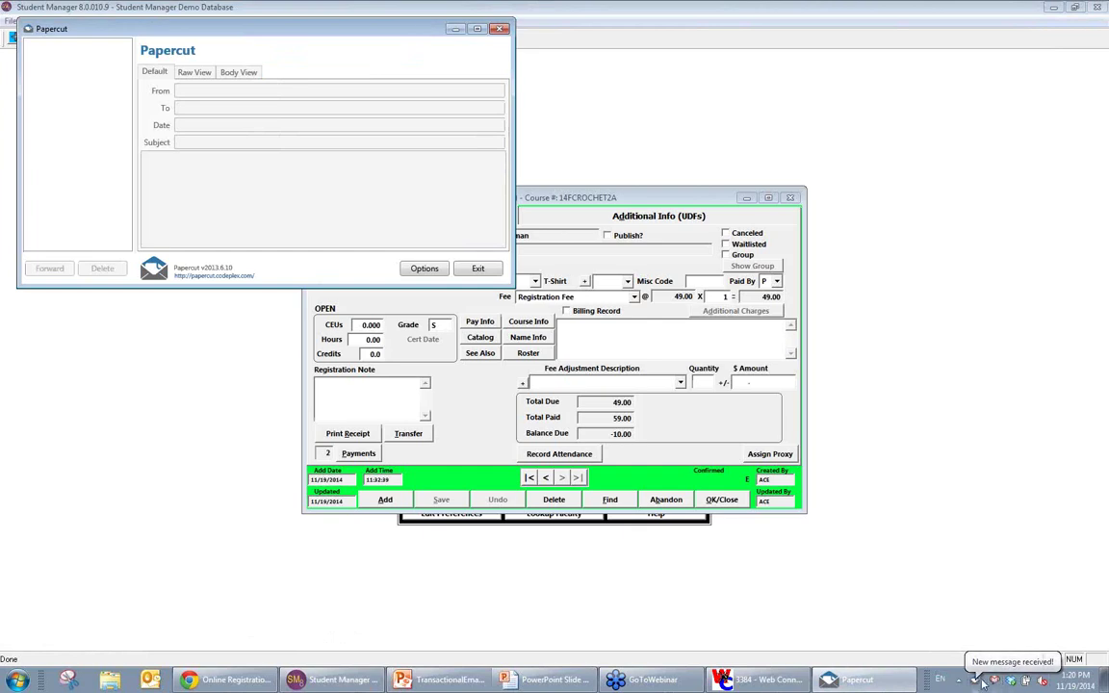
{"action": "left_click", "coordinate": [982, 682]}
{"action": "left_click", "coordinate": [857, 680]}
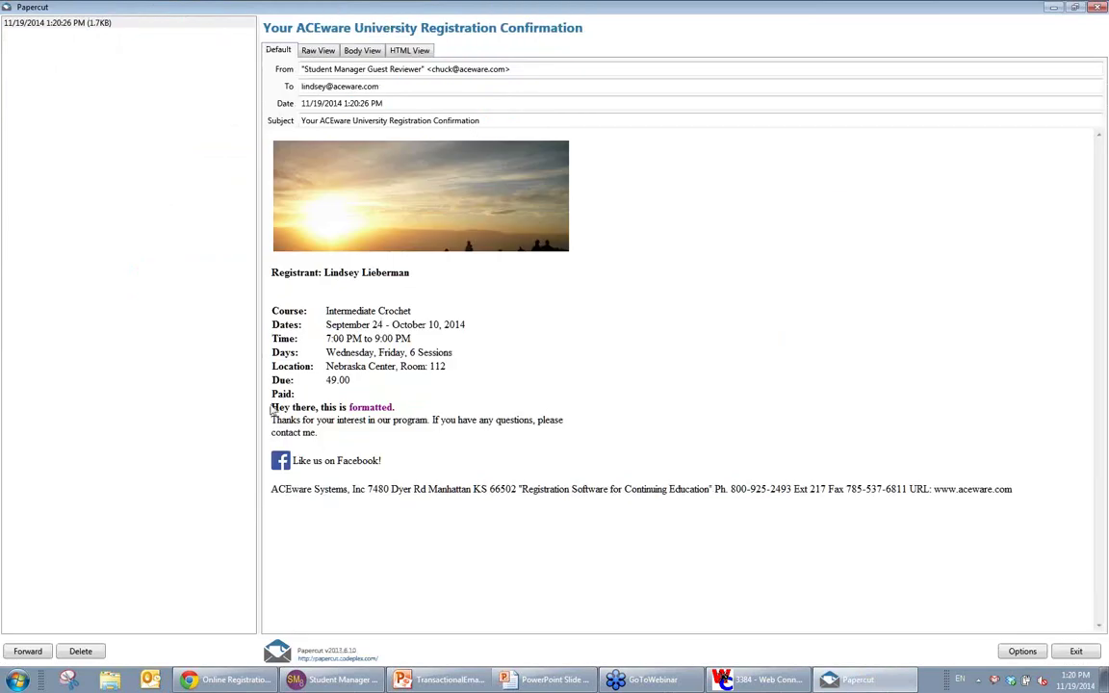
{"action": "left_click_drag", "start_coordinate": [273, 407], "coordinate": [397, 408]}
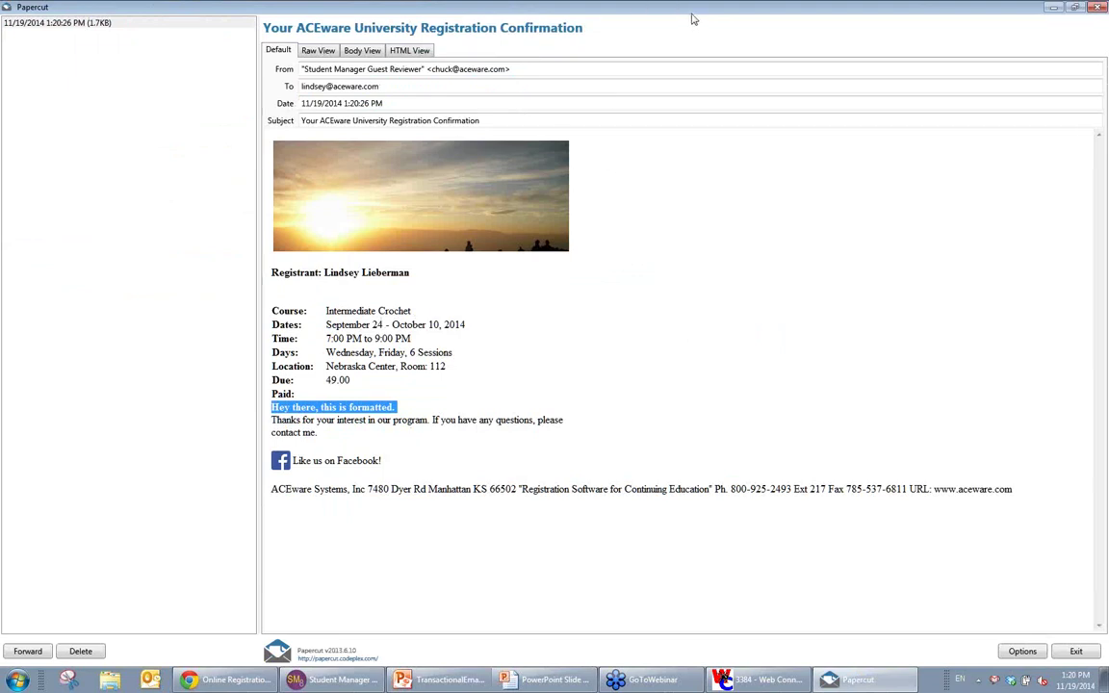
{"action": "key", "text": "alt+Tab"}
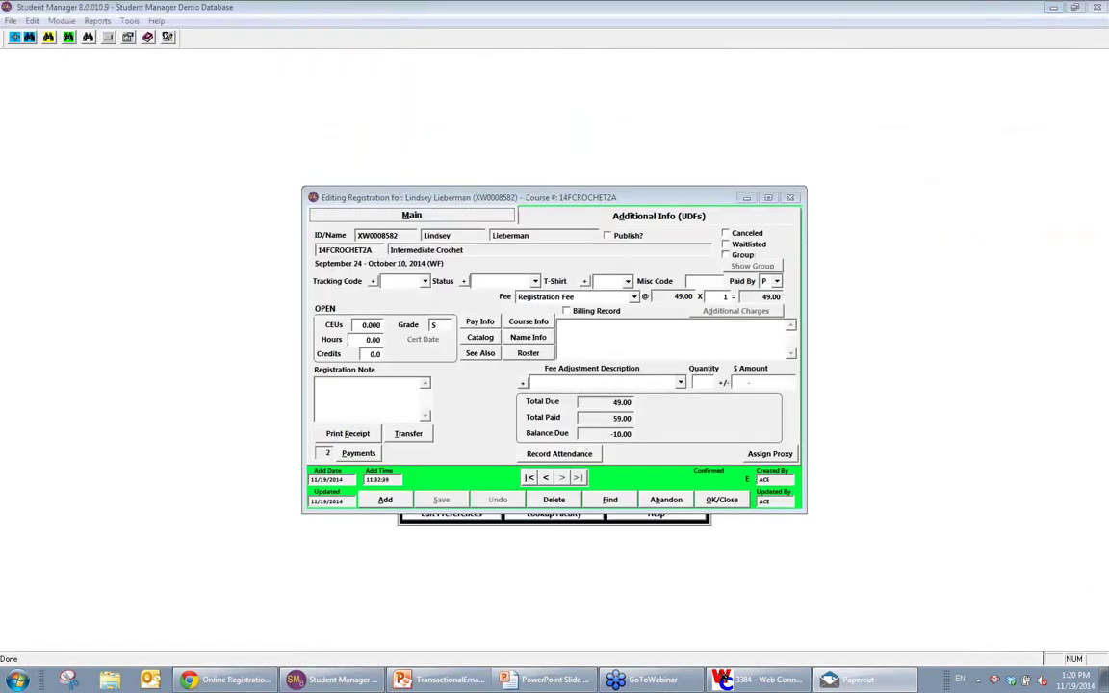
Step: Close the 14FCROCHET2A registration record and advance the slideshow to the Financial Notices slide
{"action": "left_click", "coordinate": [720, 500]}
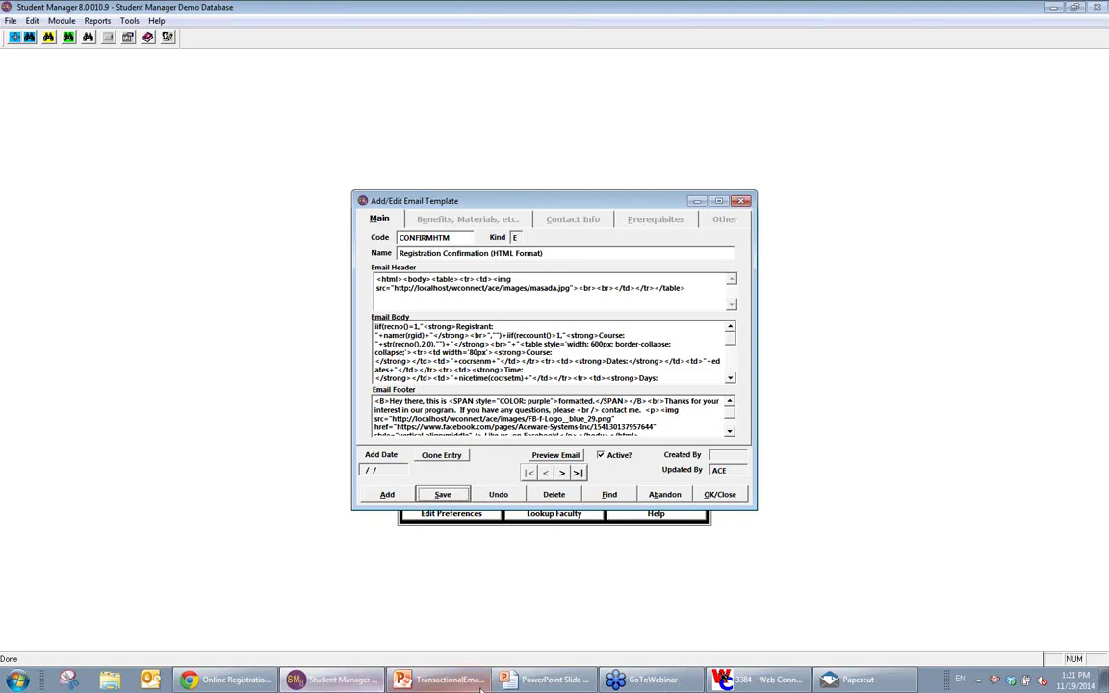
{"action": "left_click", "coordinate": [569, 689]}
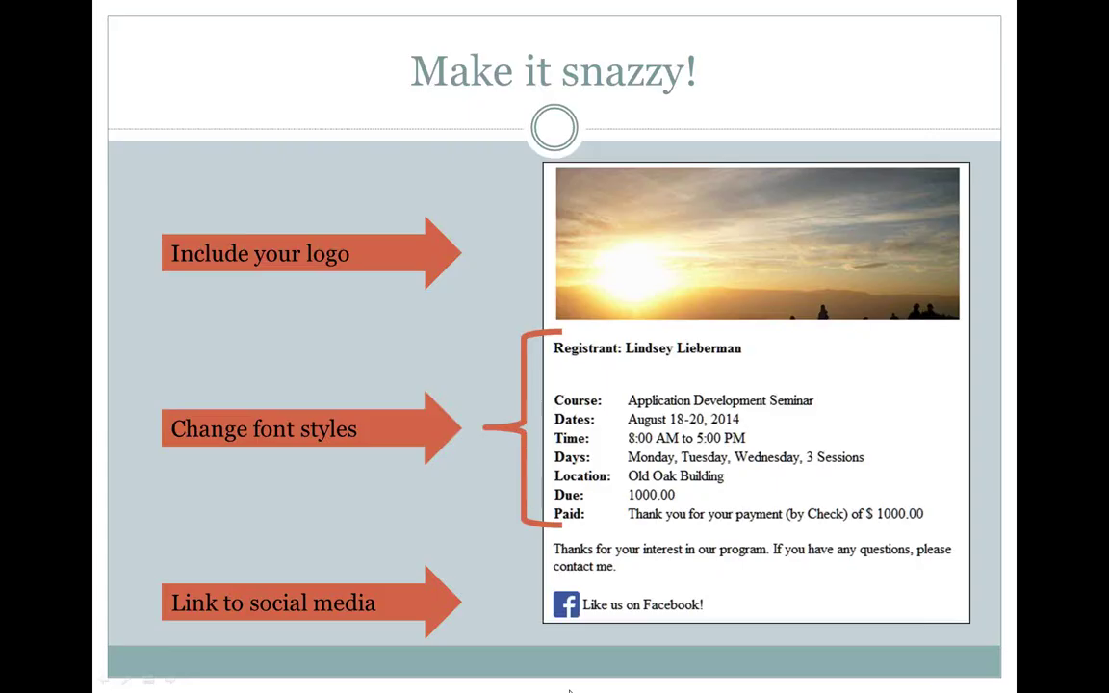
{"action": "left_click", "coordinate": [569, 690]}
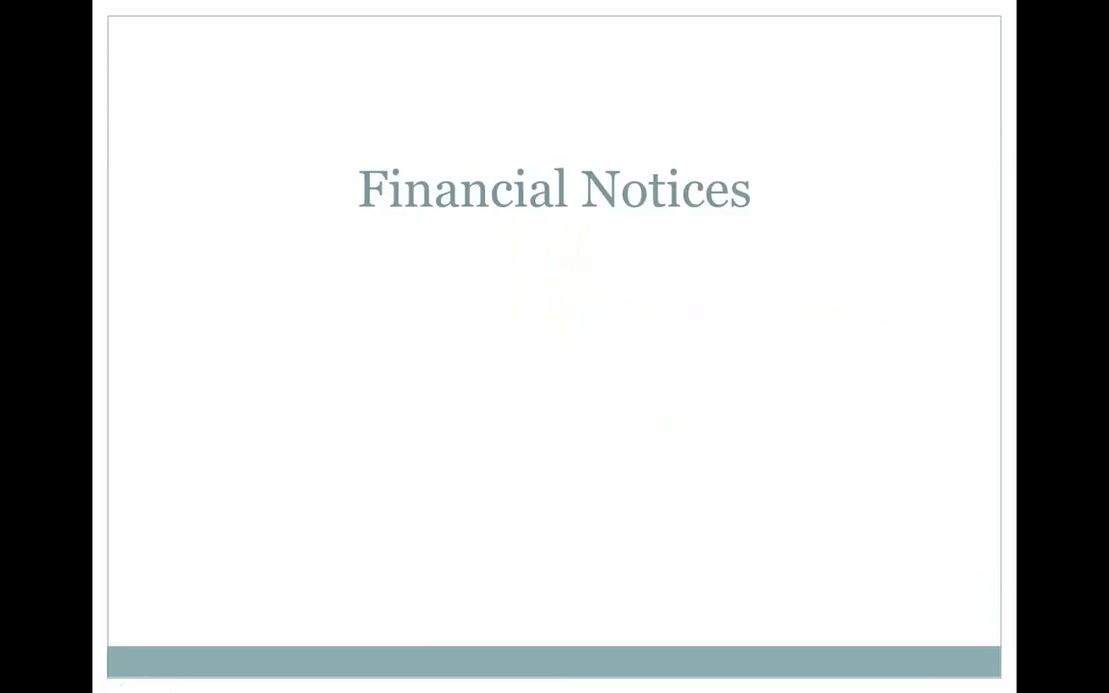
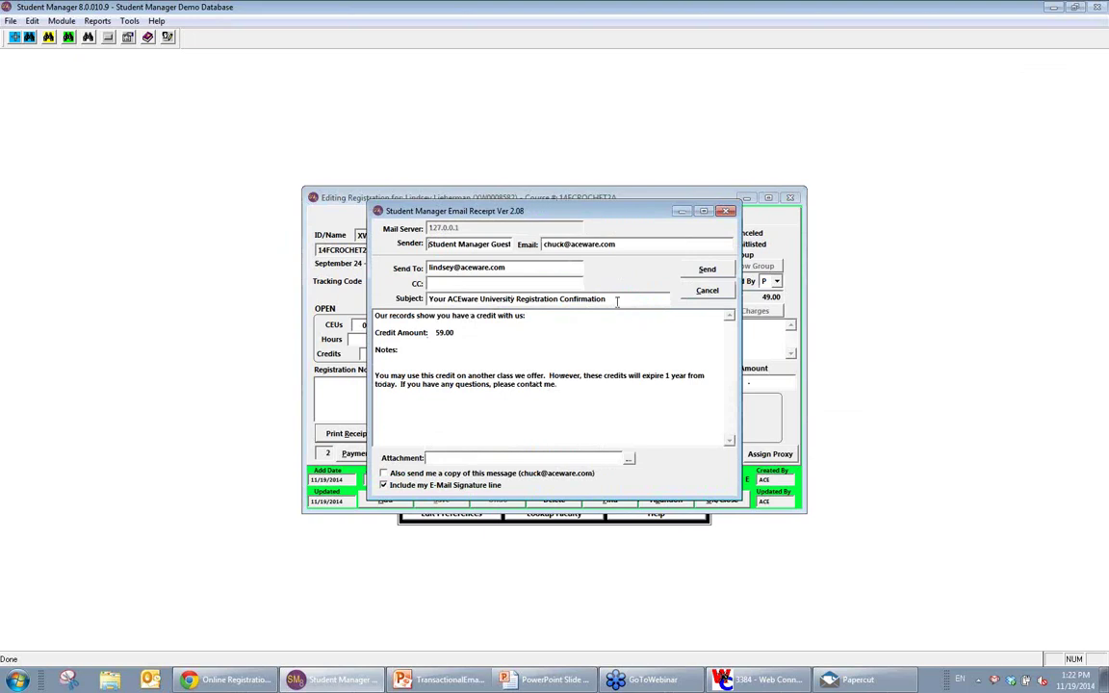
Step: Review the credit notice body, including the Credit Amount: 59.00 line and the expiry sentence
{"action": "left_click", "coordinate": [462, 325]}
{"action": "triple_click", "coordinate": [477, 331]}
{"action": "left_click", "coordinate": [527, 384]}
{"action": "left_click_drag", "start_coordinate": [642, 375], "coordinate": [710, 386]}
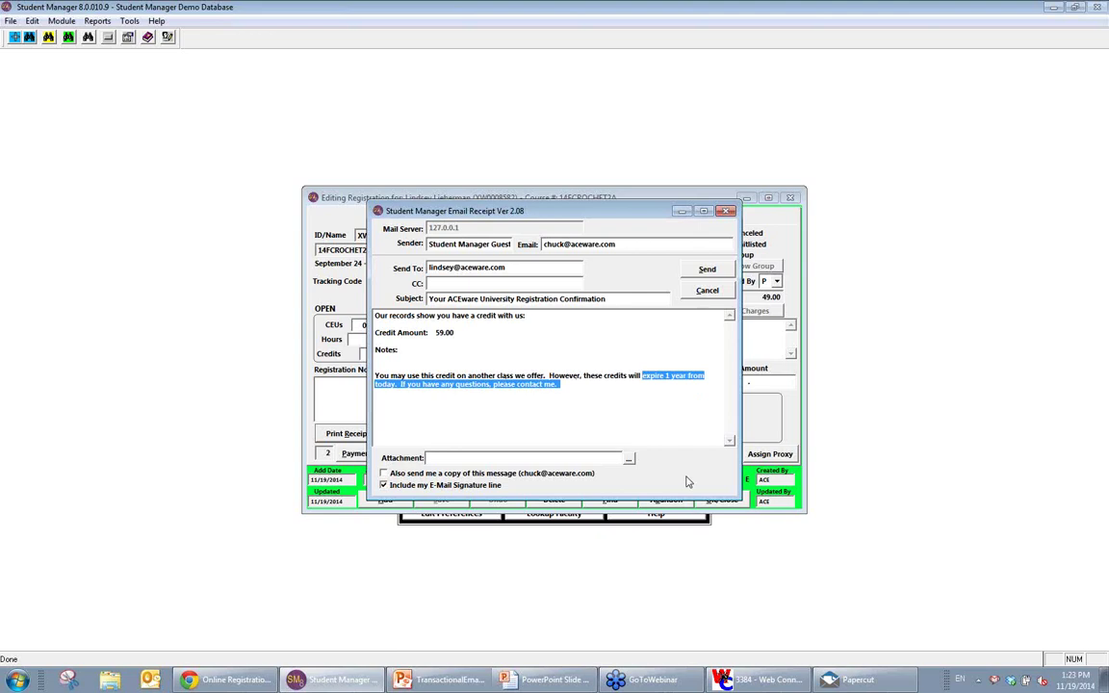
Step: Send the credit email, decline a conventional receipt, and return to the slideshow
{"action": "left_click", "coordinate": [708, 269]}
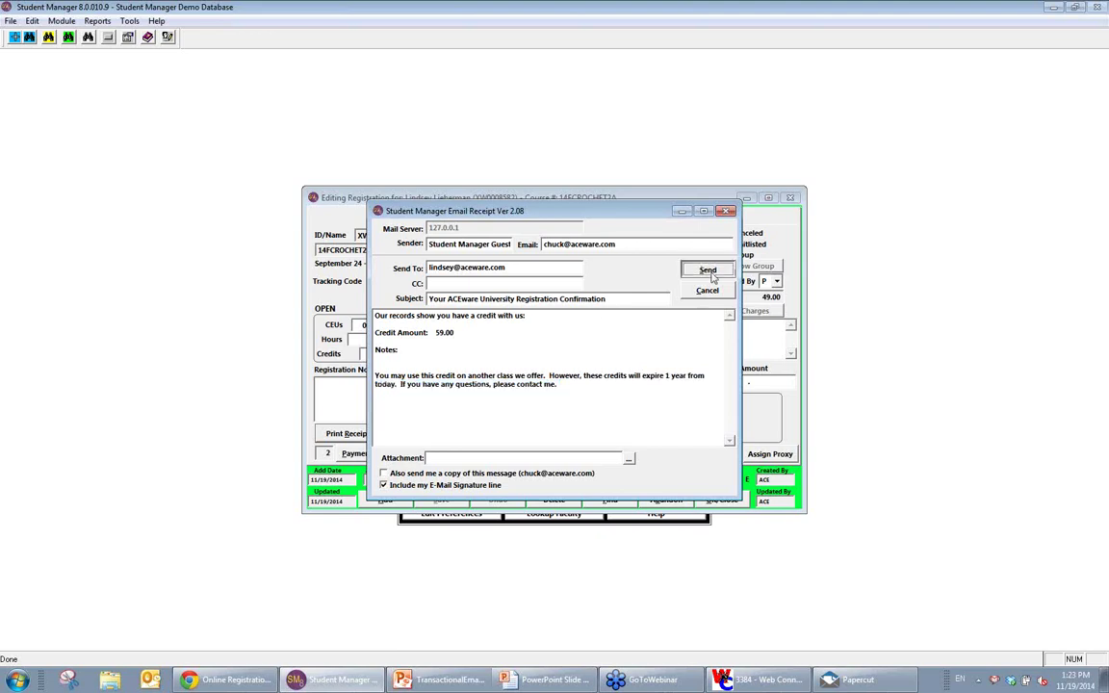
{"action": "left_click", "coordinate": [569, 379]}
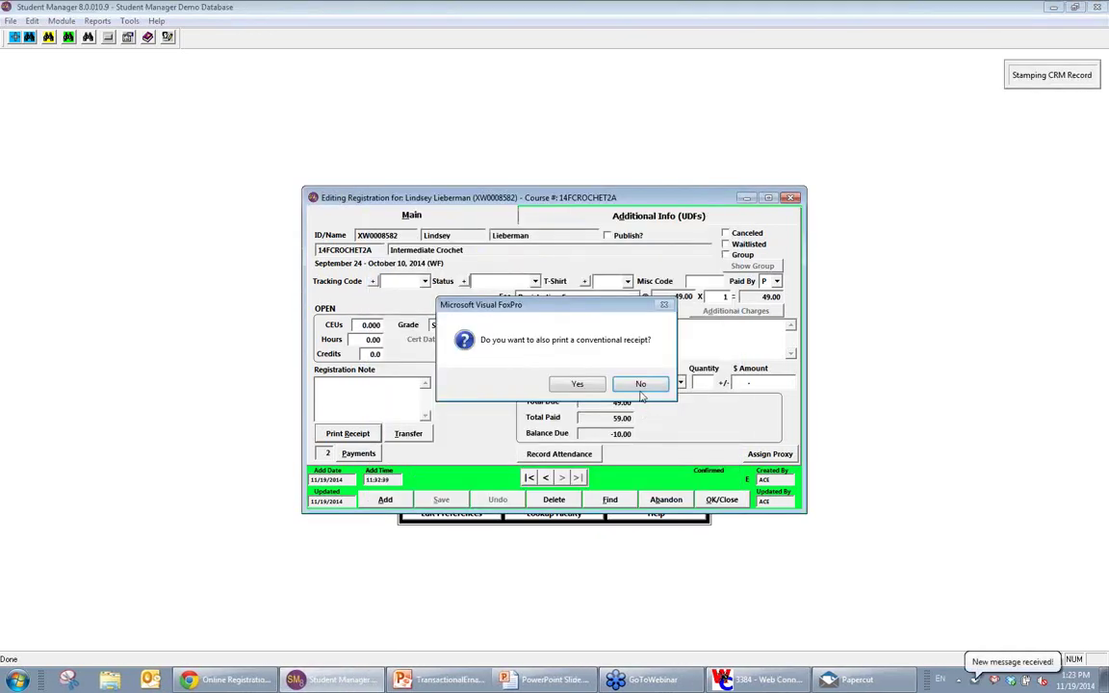
{"action": "key", "text": "Return"}
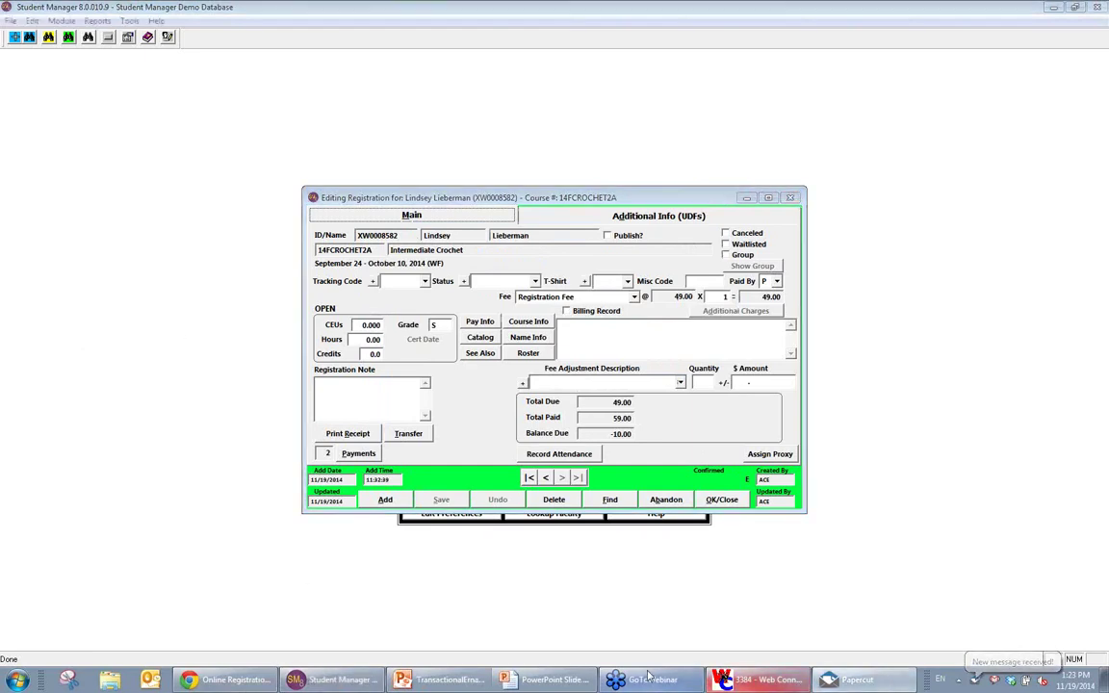
{"action": "left_click", "coordinate": [567, 684]}
Step: Advance to the Finances: Balance Due slide and bring up Papercut
{"action": "key", "text": "Right"}
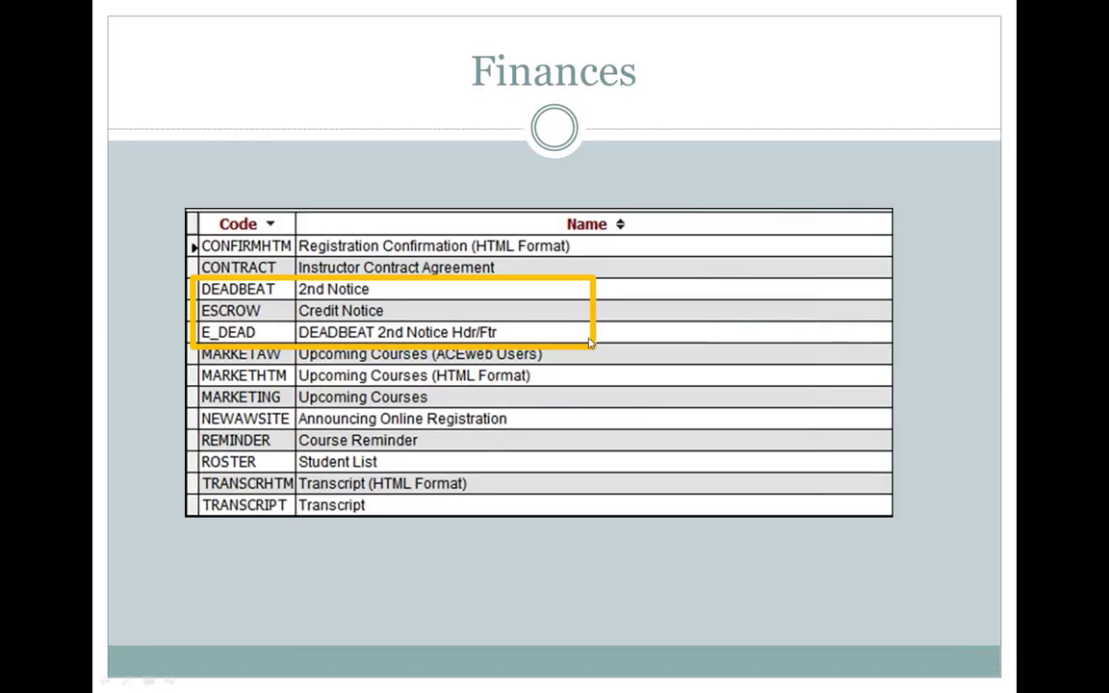
{"action": "key", "text": "Right"}
{"action": "mouse_move", "coordinate": [724, 681]}
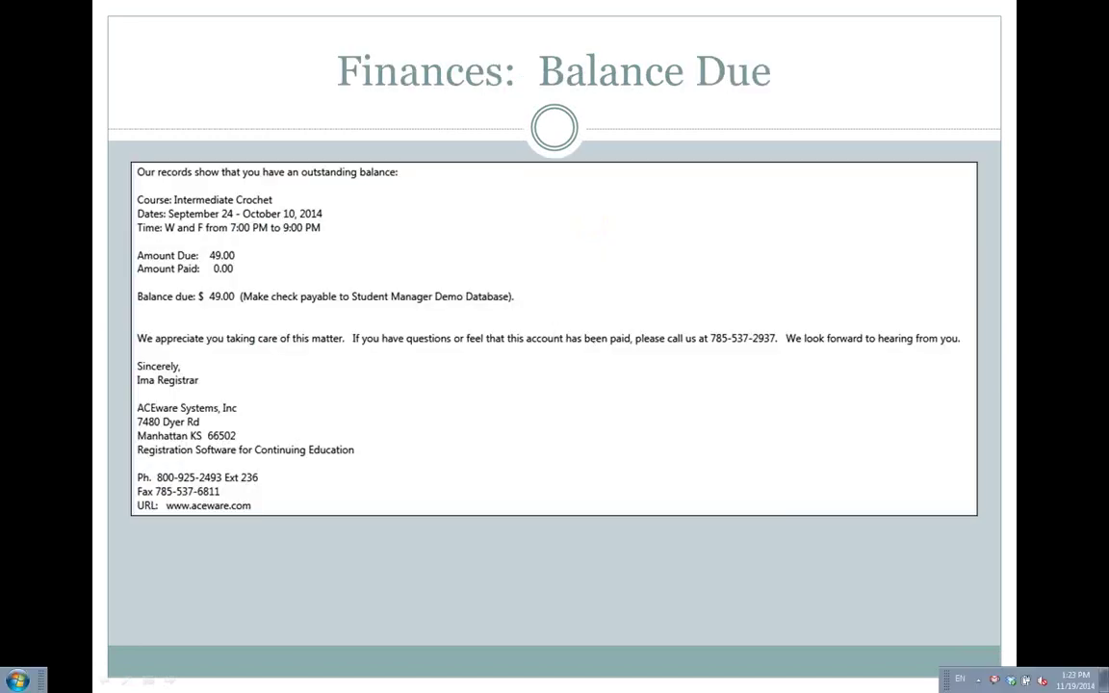
{"action": "left_click", "coordinate": [847, 680]}
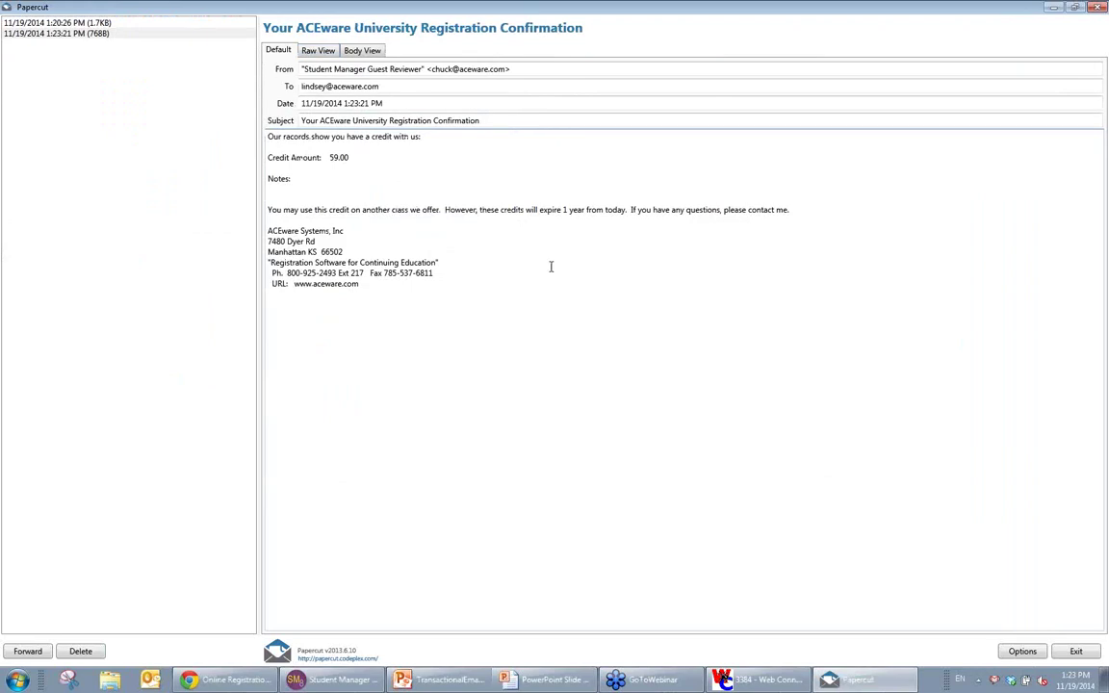
Step: Read the received 59.00 credit email, then go back to Student Manager
{"action": "key", "text": "ctrl+a"}
{"action": "left_click", "coordinate": [540, 323]}
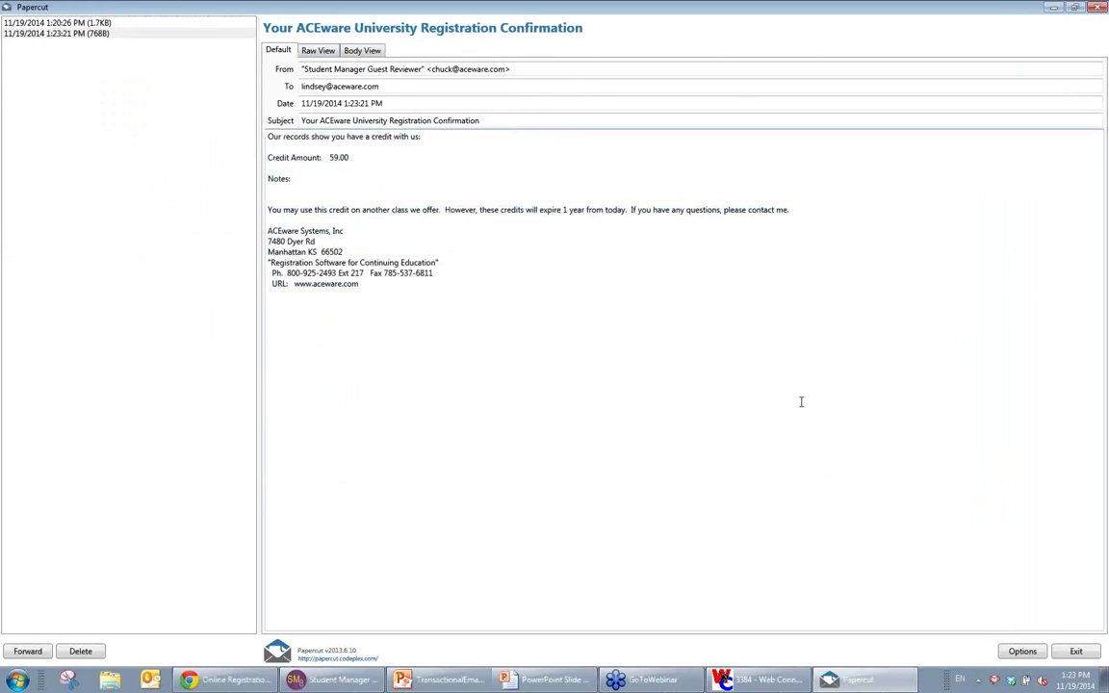
{"action": "left_click", "coordinate": [1052, 7]}
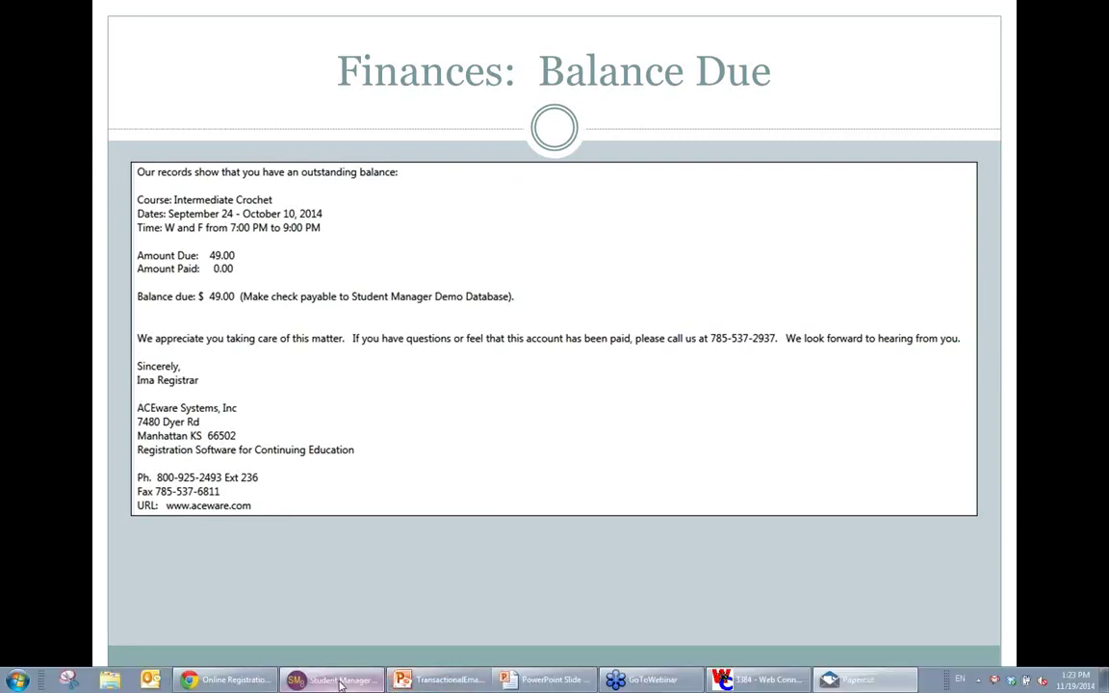
{"action": "left_click", "coordinate": [335, 679]}
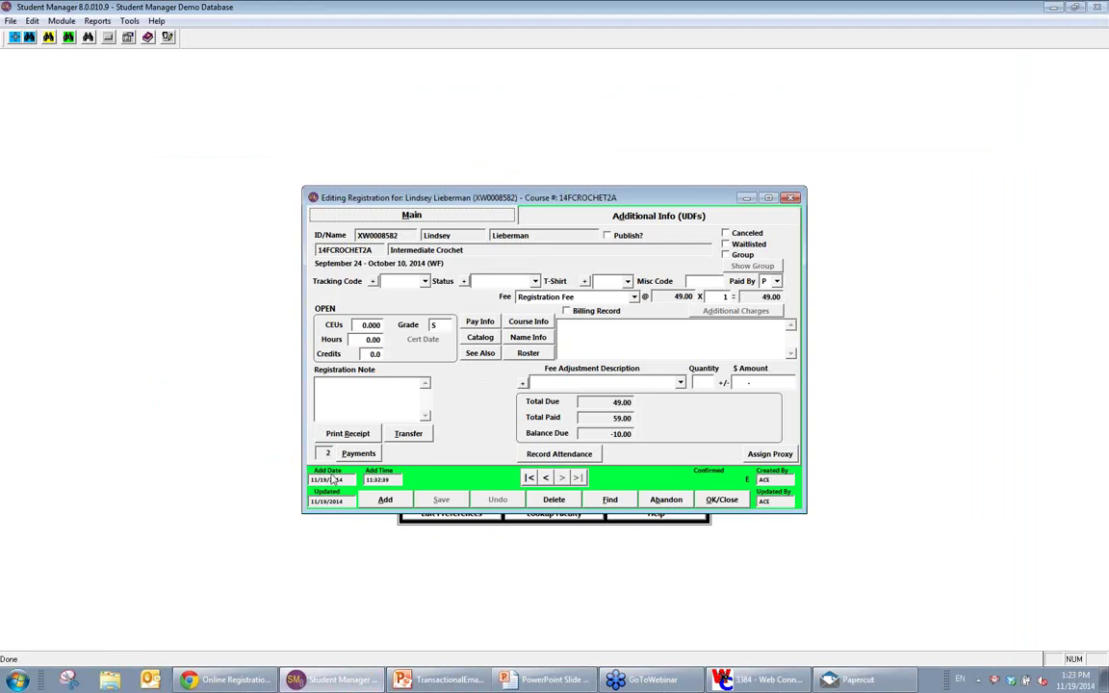
Step: Generate a 2nd Notice email receipt from the DEADBEAT template for the crochet registration
{"action": "left_click", "coordinate": [342, 434]}
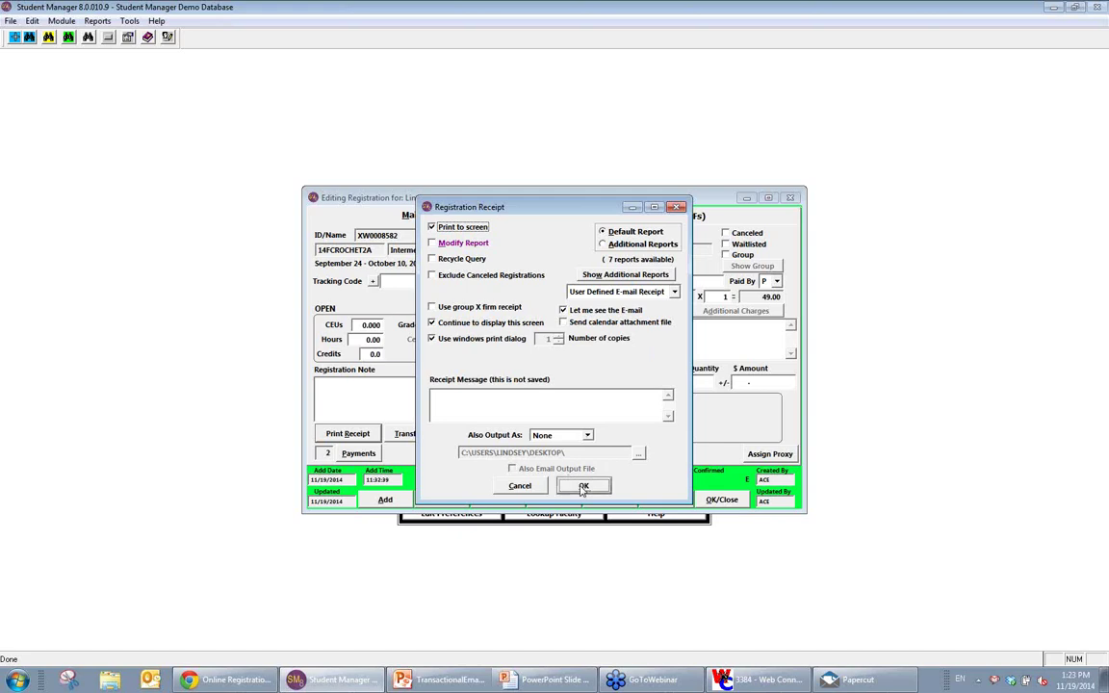
{"action": "left_click", "coordinate": [583, 486]}
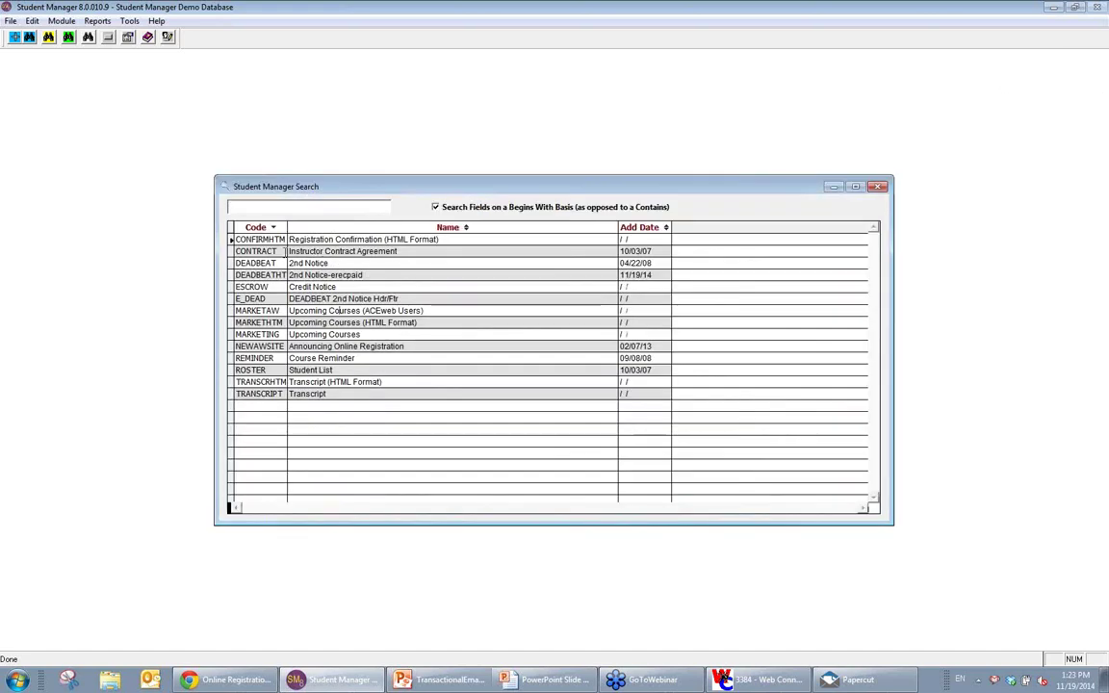
{"action": "left_click", "coordinate": [309, 263]}
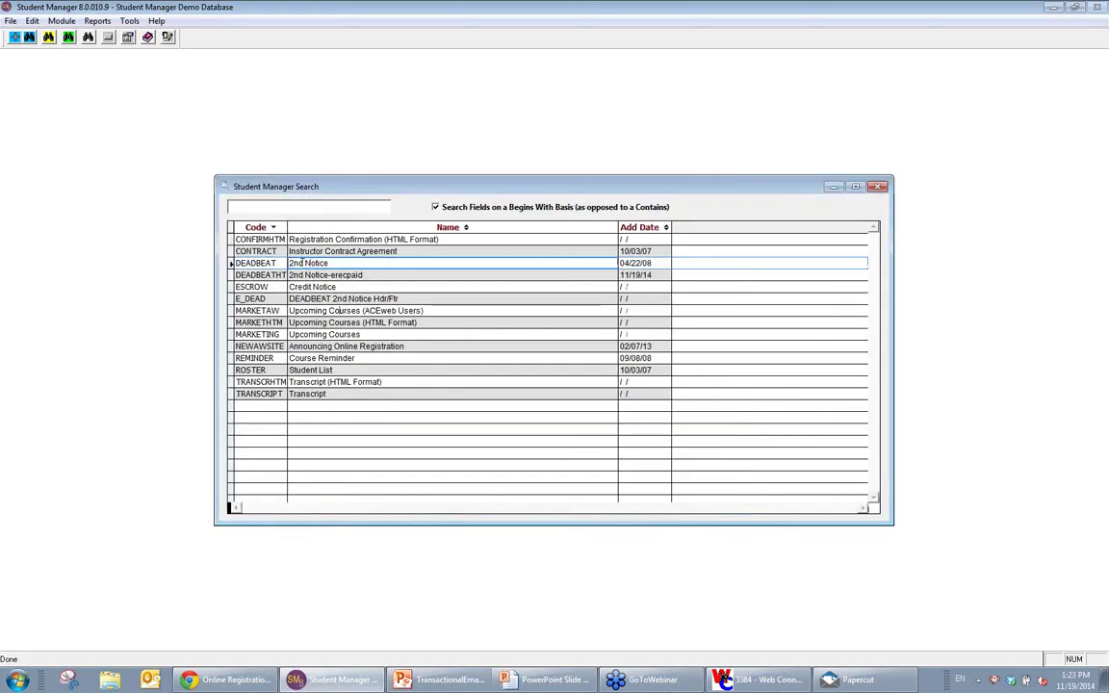
{"action": "double_click", "coordinate": [761, 263]}
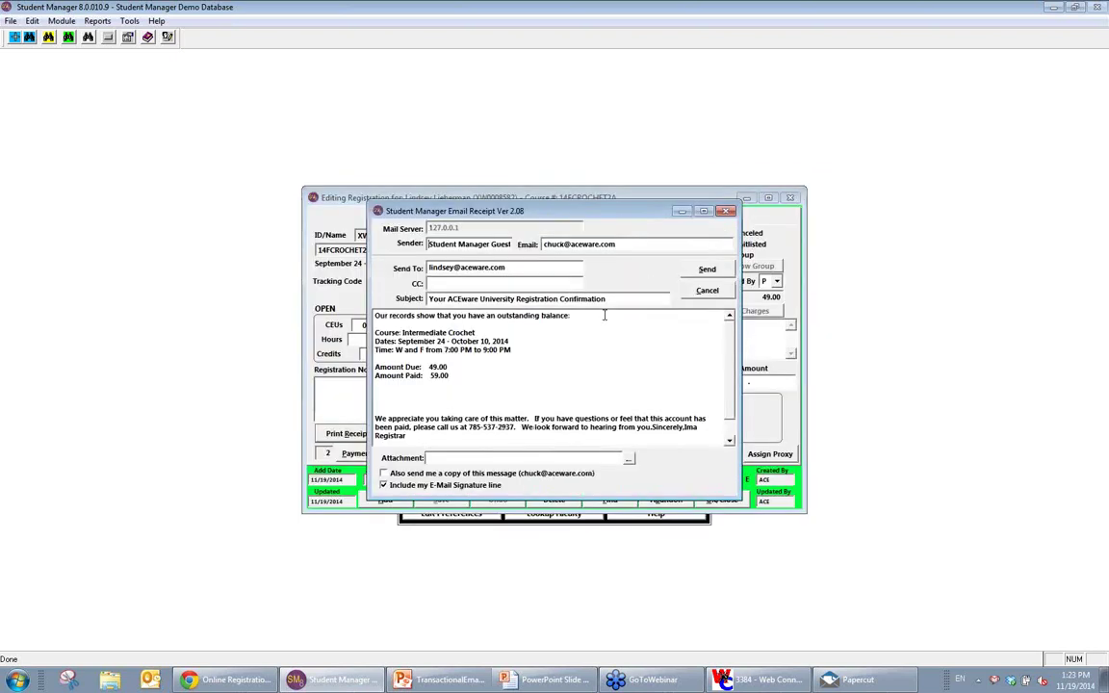
Step: Review the draft's opening lines and Amount Due: 49.00, then cancel without sending
{"action": "left_click_drag", "start_coordinate": [400, 317], "coordinate": [414, 337]}
{"action": "left_click", "coordinate": [414, 354]}
{"action": "left_click_drag", "start_coordinate": [374, 367], "coordinate": [449, 368]}
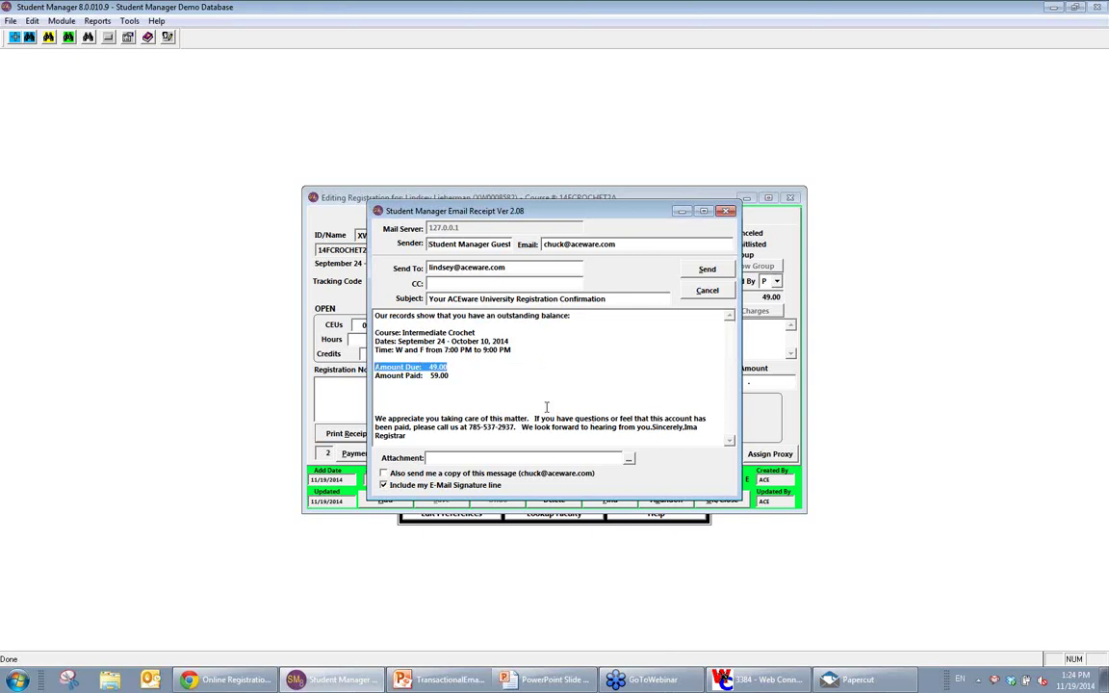
{"action": "left_click", "coordinate": [709, 291]}
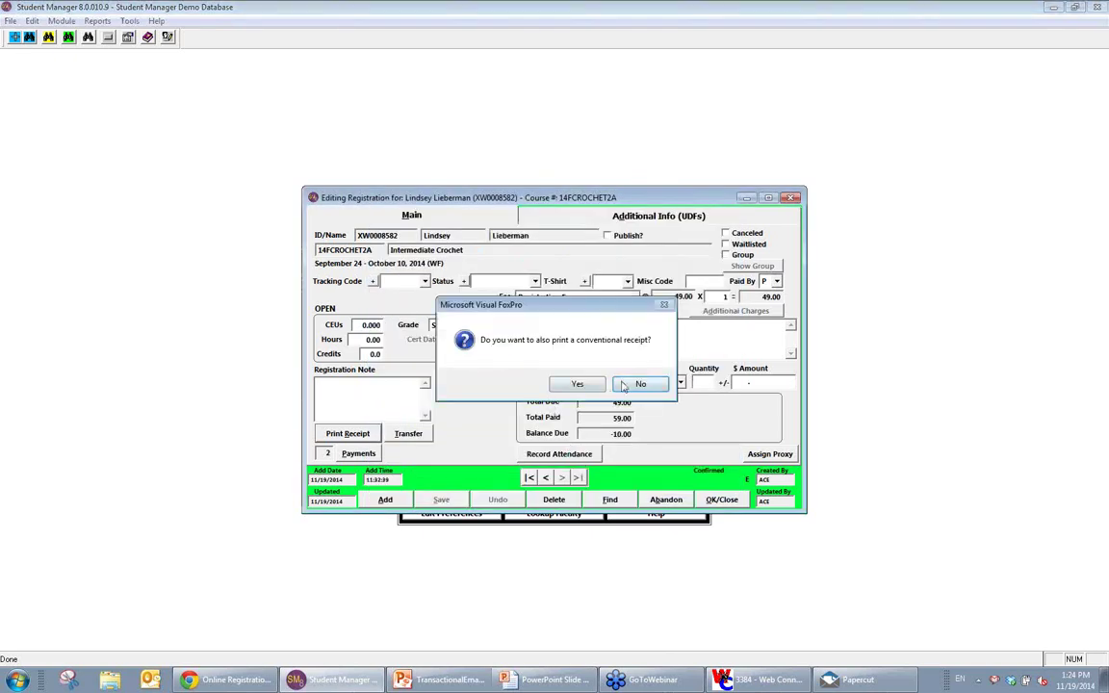
Step: Decline the receipt, check the next registration, return to Intermediate Crochet, then show the slideshow
{"action": "left_click", "coordinate": [576, 384]}
{"action": "left_click", "coordinate": [561, 478]}
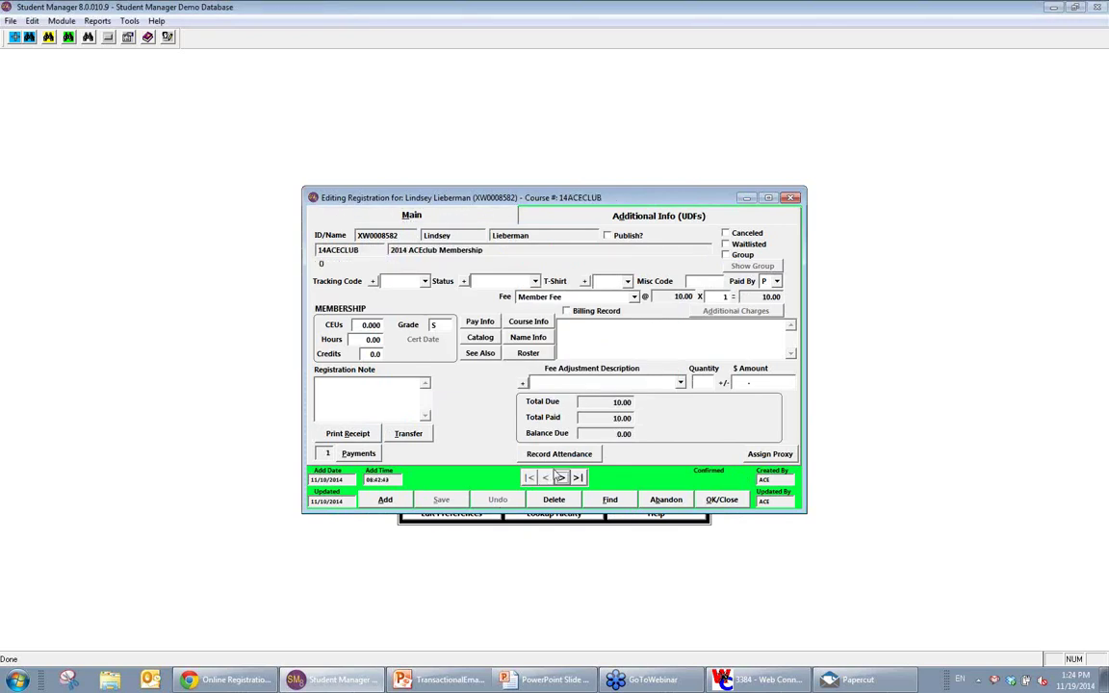
{"action": "left_click", "coordinate": [561, 477]}
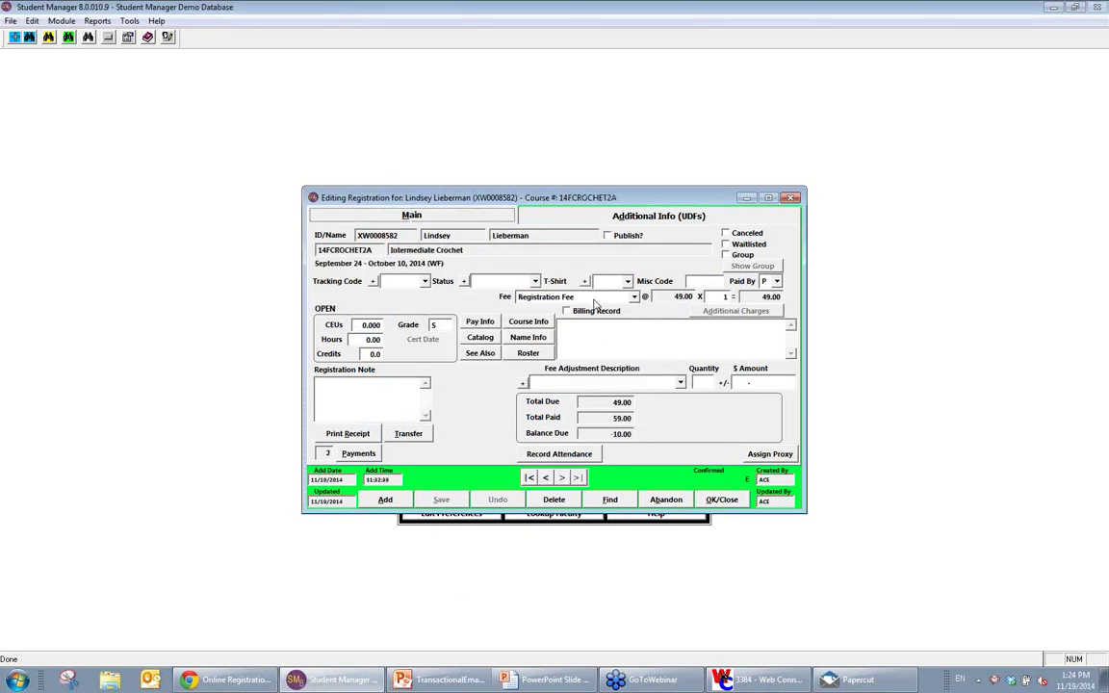
{"action": "left_click", "coordinate": [541, 680]}
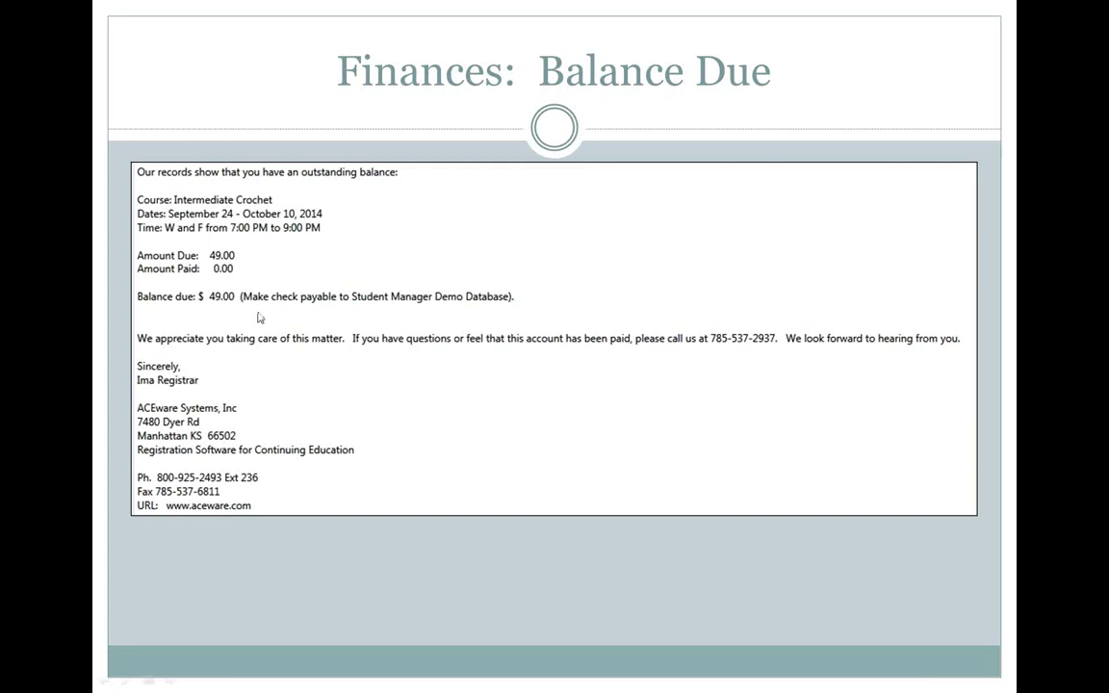
Step: Close the registration, open the DEADBEATHT template, and expand its Email Body in the full editor
{"action": "mouse_move", "coordinate": [469, 646]}
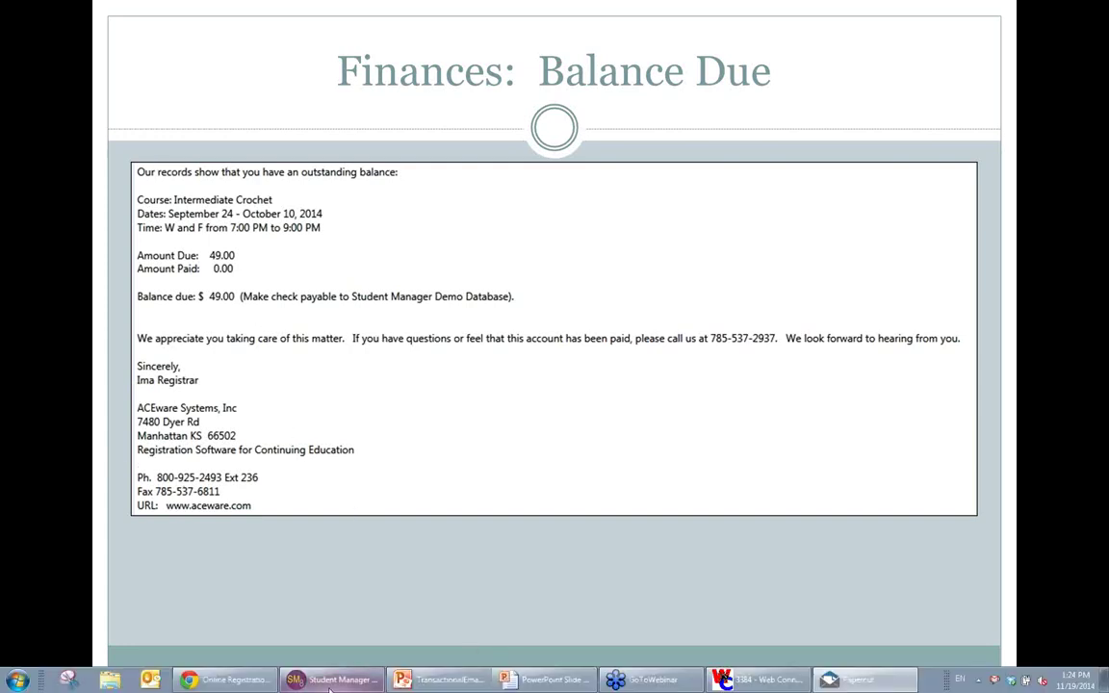
{"action": "left_click", "coordinate": [332, 680]}
{"action": "left_click", "coordinate": [717, 502]}
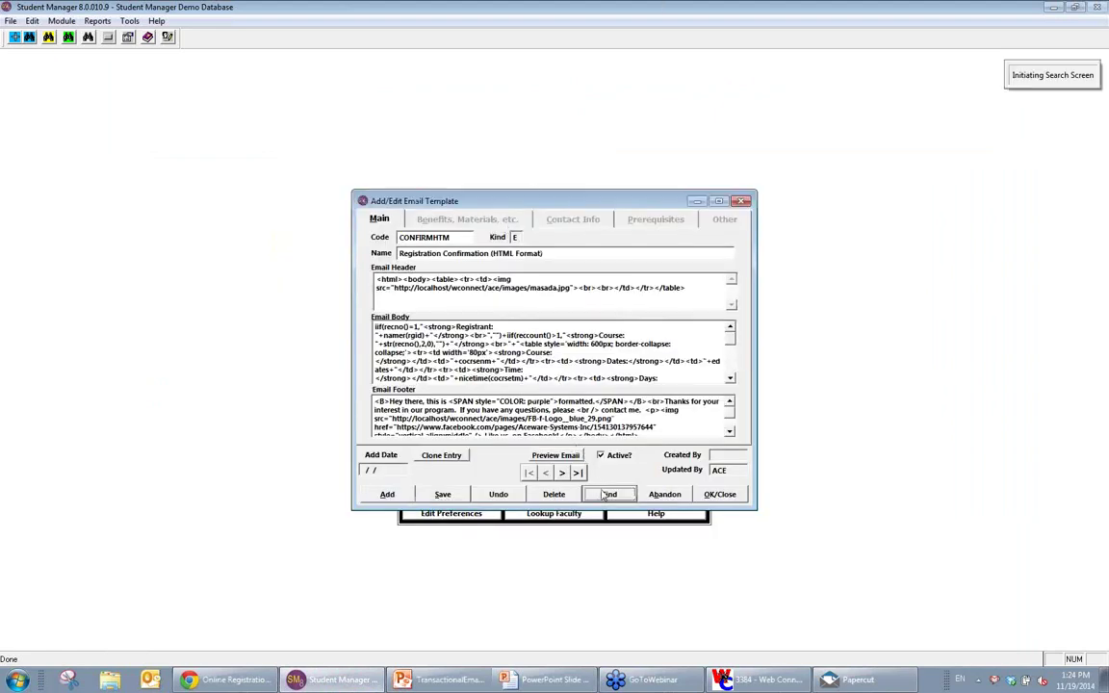
{"action": "left_click", "coordinate": [262, 276]}
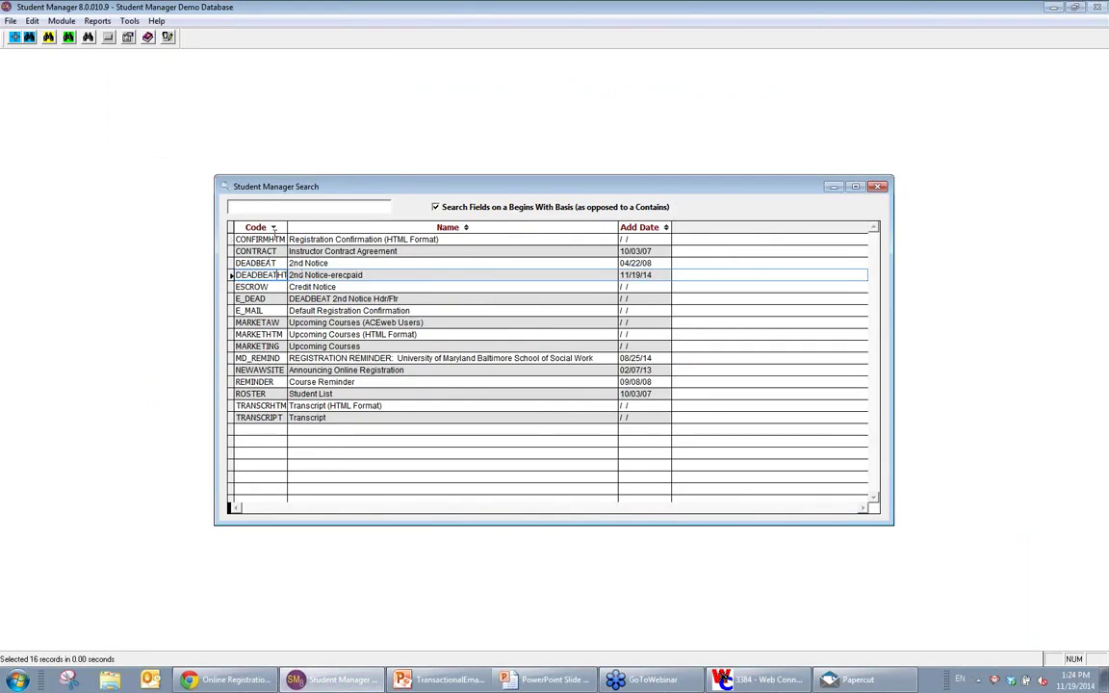
{"action": "key", "text": "Return"}
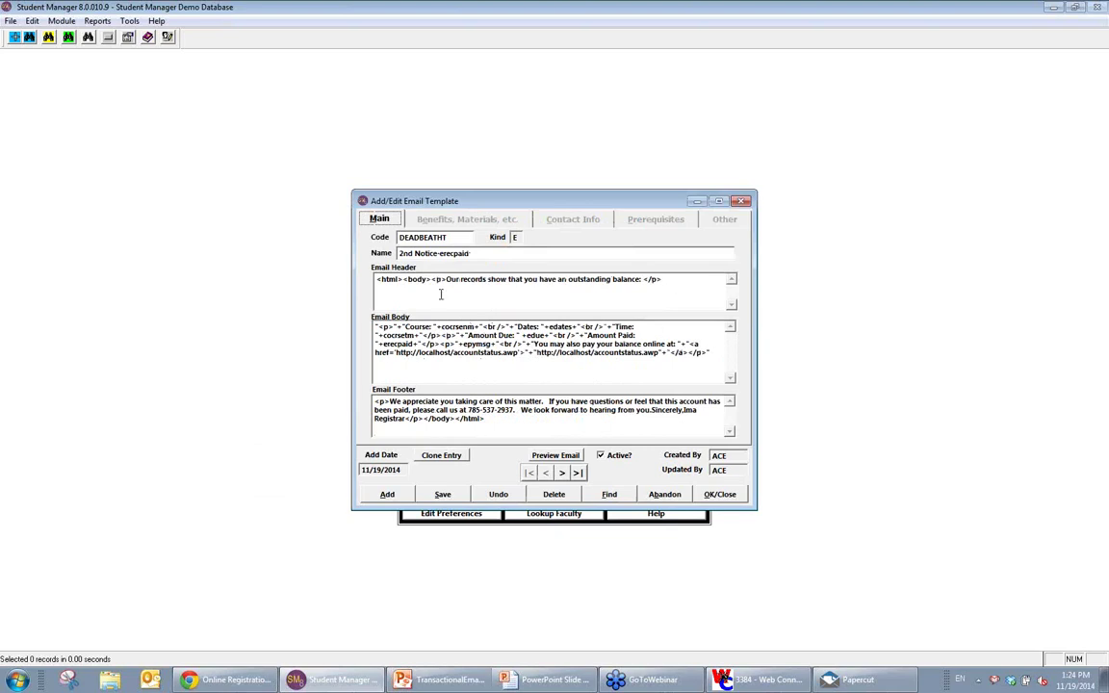
{"action": "left_click_drag", "start_coordinate": [403, 279], "coordinate": [368, 279]}
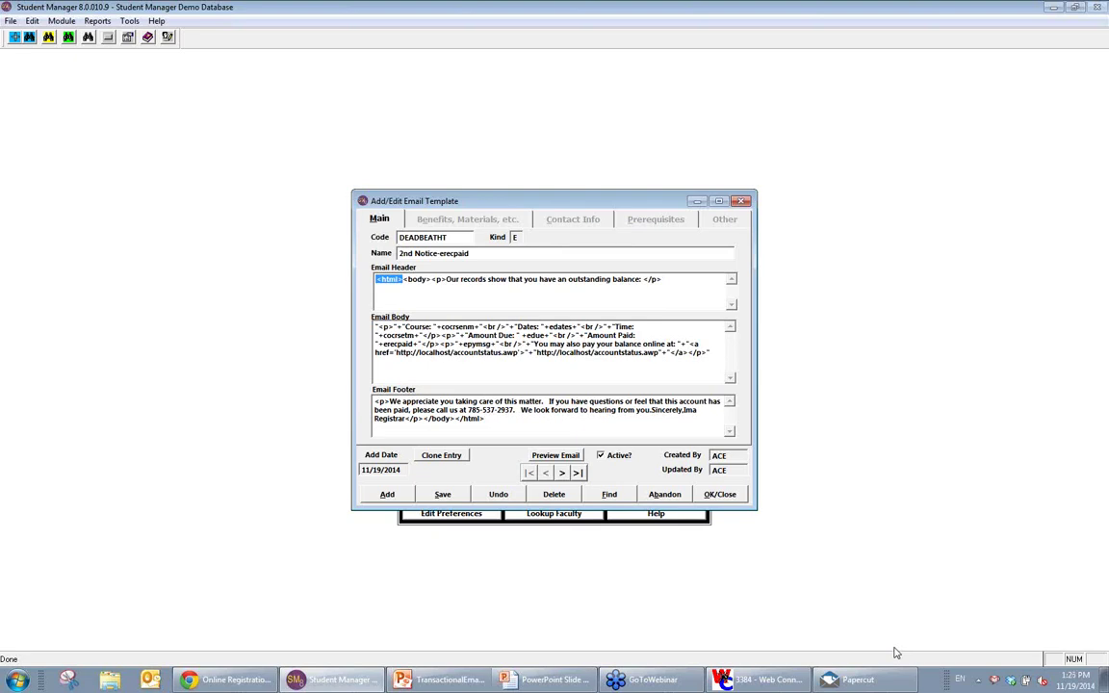
{"action": "double_click", "coordinate": [509, 332]}
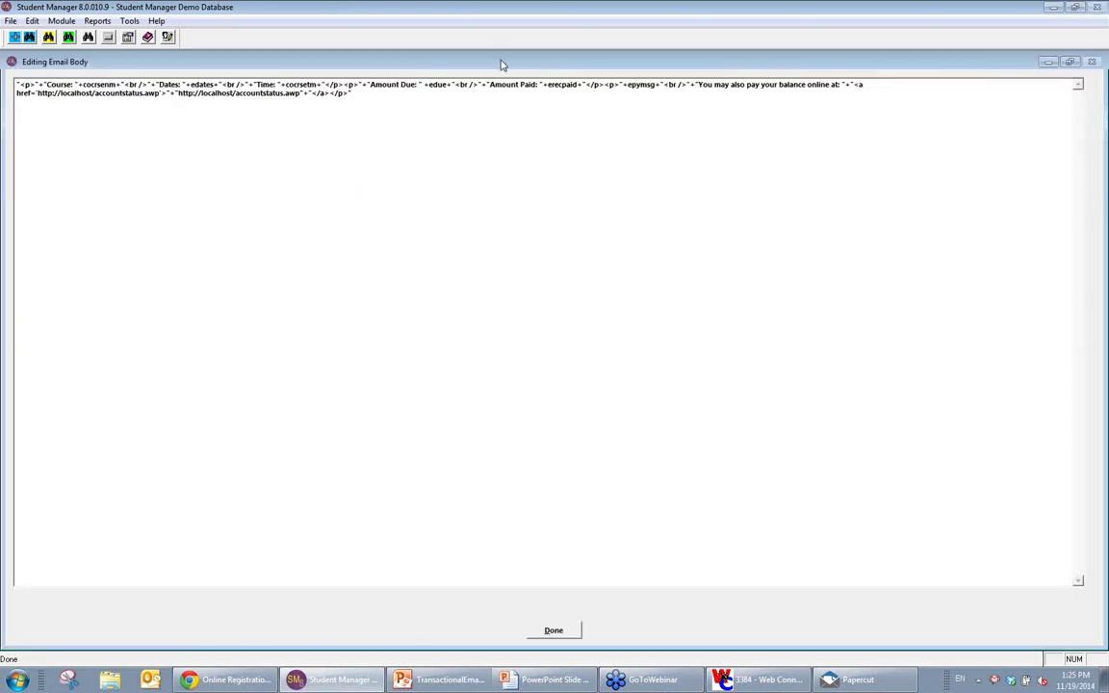
Step: Select the erecpaid field and confirm its meaning (payment date, receipt number, amount) in the help's Email Variables
{"action": "left_click", "coordinate": [543, 85]}
{"action": "double_click", "coordinate": [551, 84]}
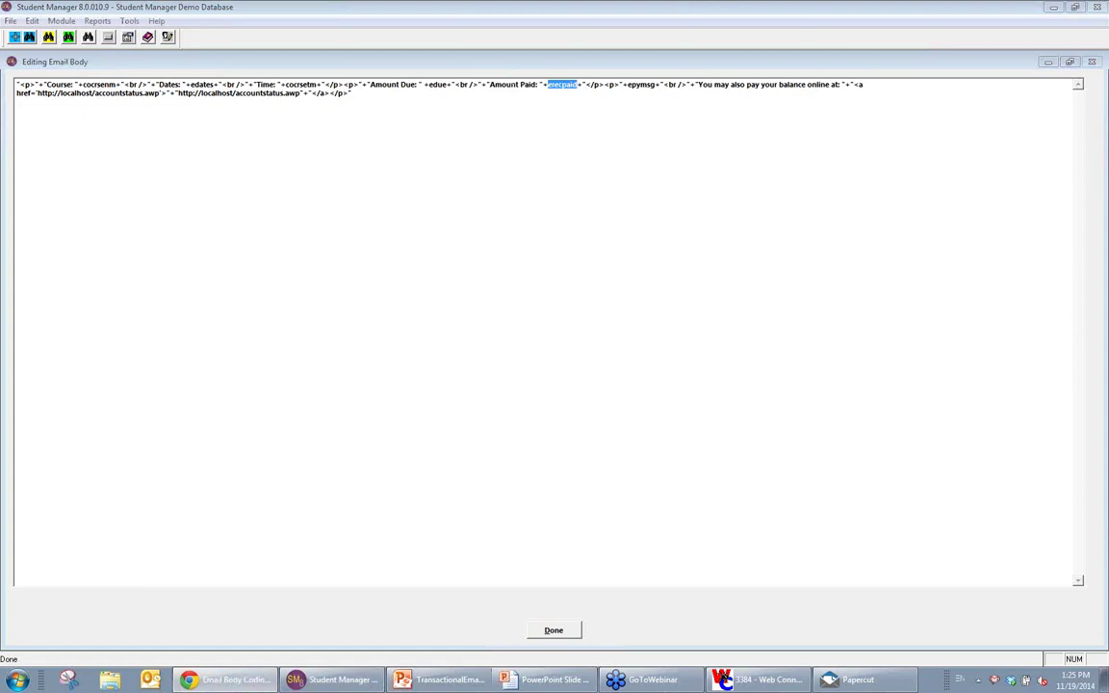
{"action": "left_click", "coordinate": [227, 679]}
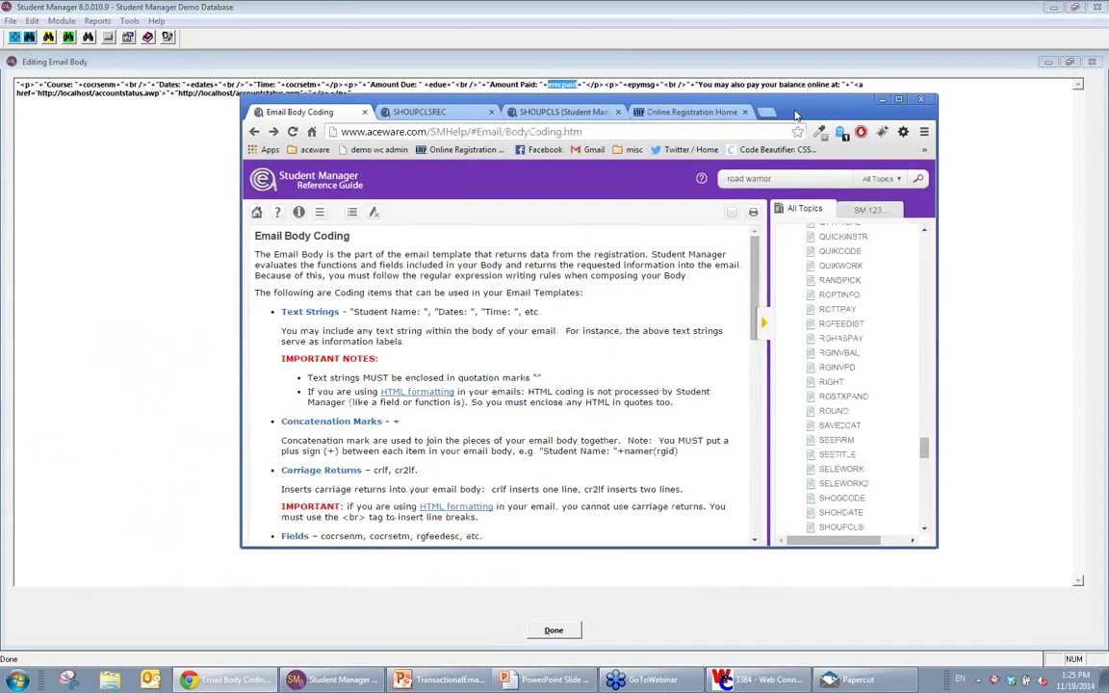
{"action": "left_click", "coordinate": [659, 5]}
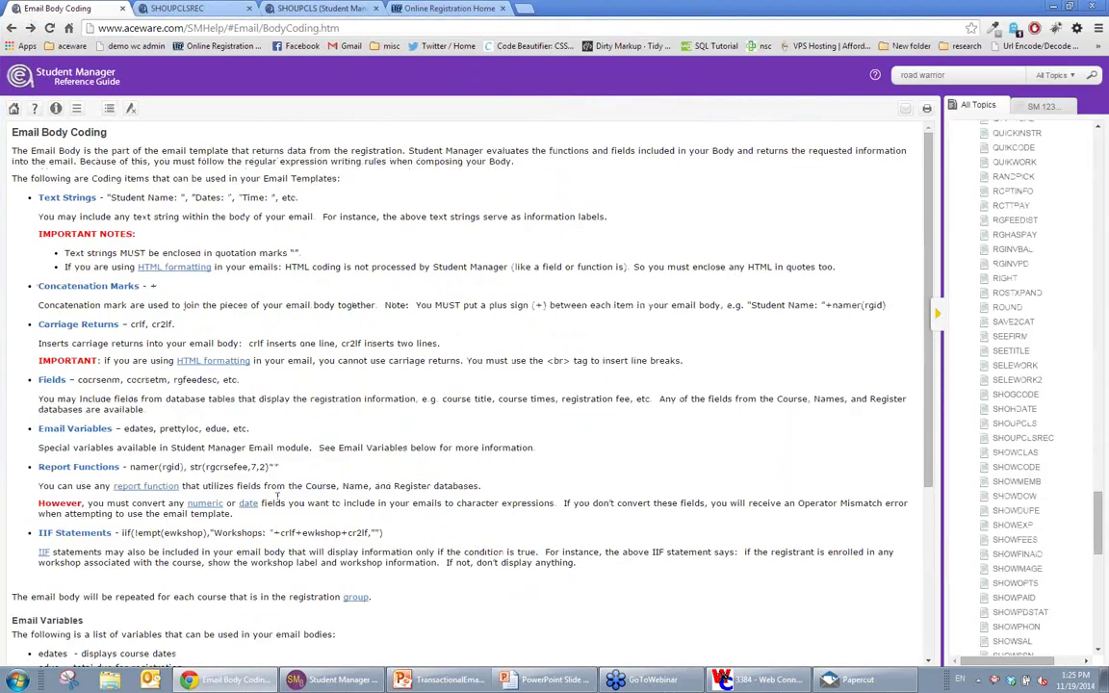
{"action": "scroll", "coordinate": [277, 495], "scroll_direction": "down", "scroll_amount": 3}
{"action": "left_click_drag", "start_coordinate": [13, 360], "coordinate": [323, 539]}
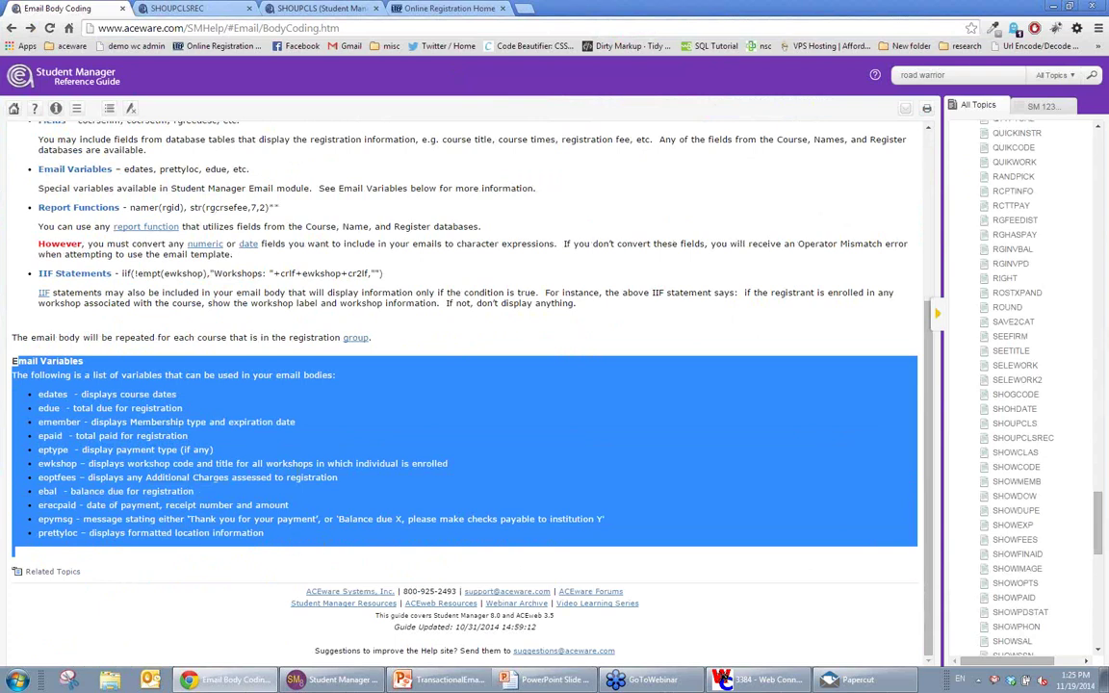
{"action": "left_click", "coordinate": [82, 498]}
{"action": "left_click_drag", "start_coordinate": [38, 505], "coordinate": [309, 508]}
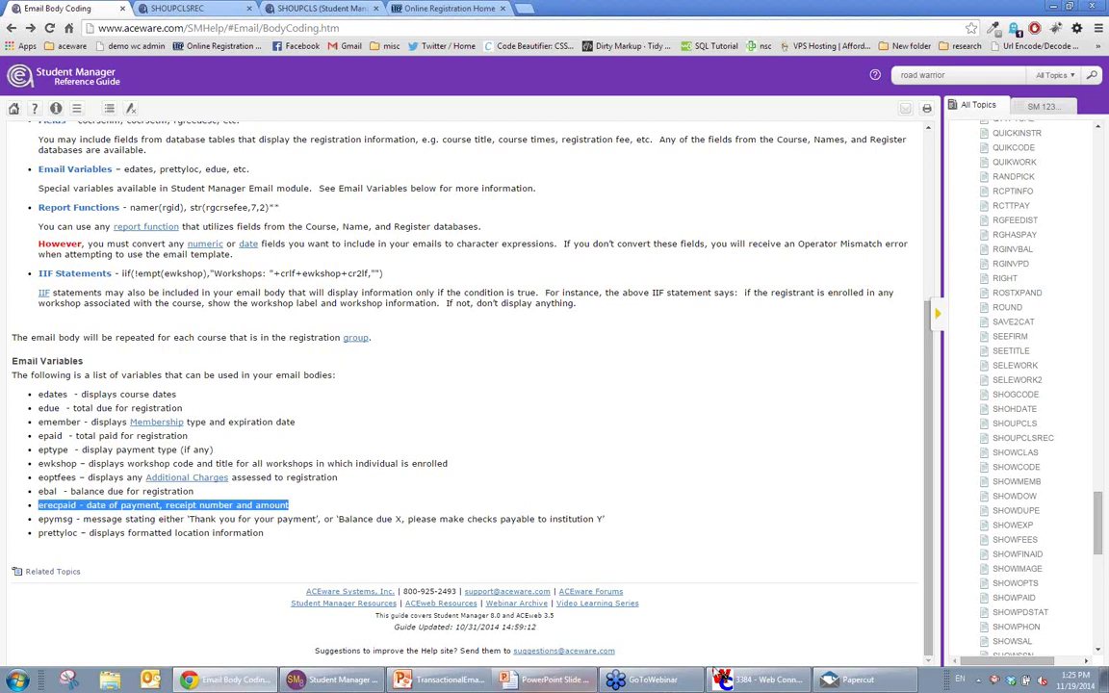
{"action": "left_click", "coordinate": [336, 680]}
Step: Finish the body with its pay-online sentence and look up the Intermediate Crochet registration
{"action": "left_click_drag", "start_coordinate": [697, 84], "coordinate": [159, 94]}
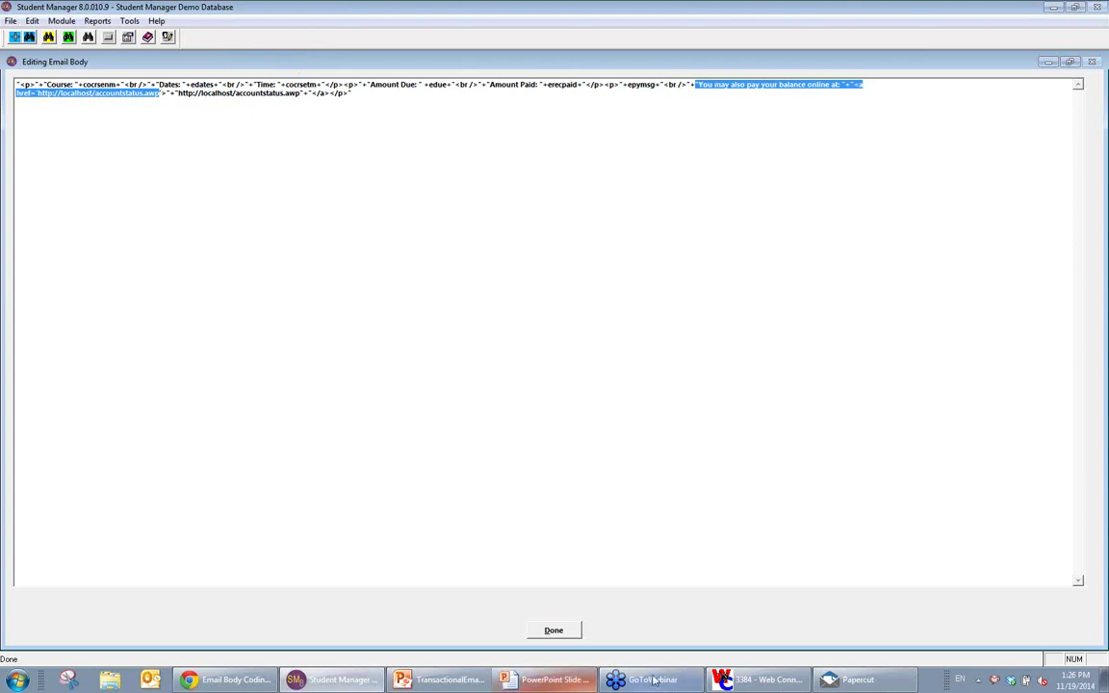
{"action": "left_click", "coordinate": [573, 633]}
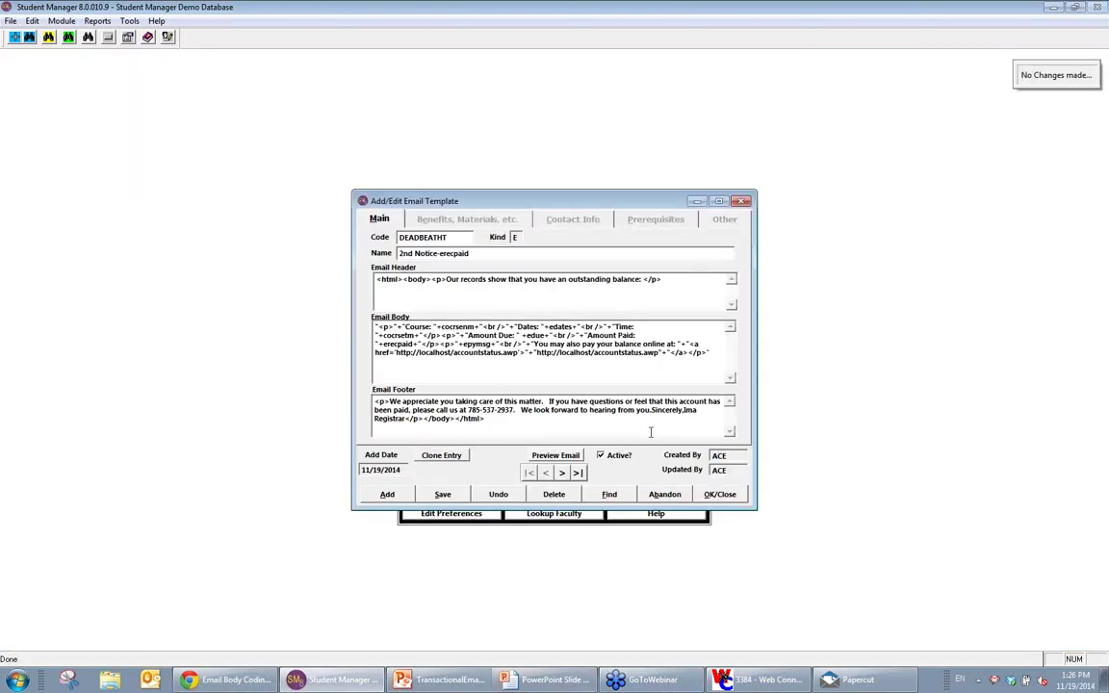
{"action": "left_click", "coordinate": [71, 39]}
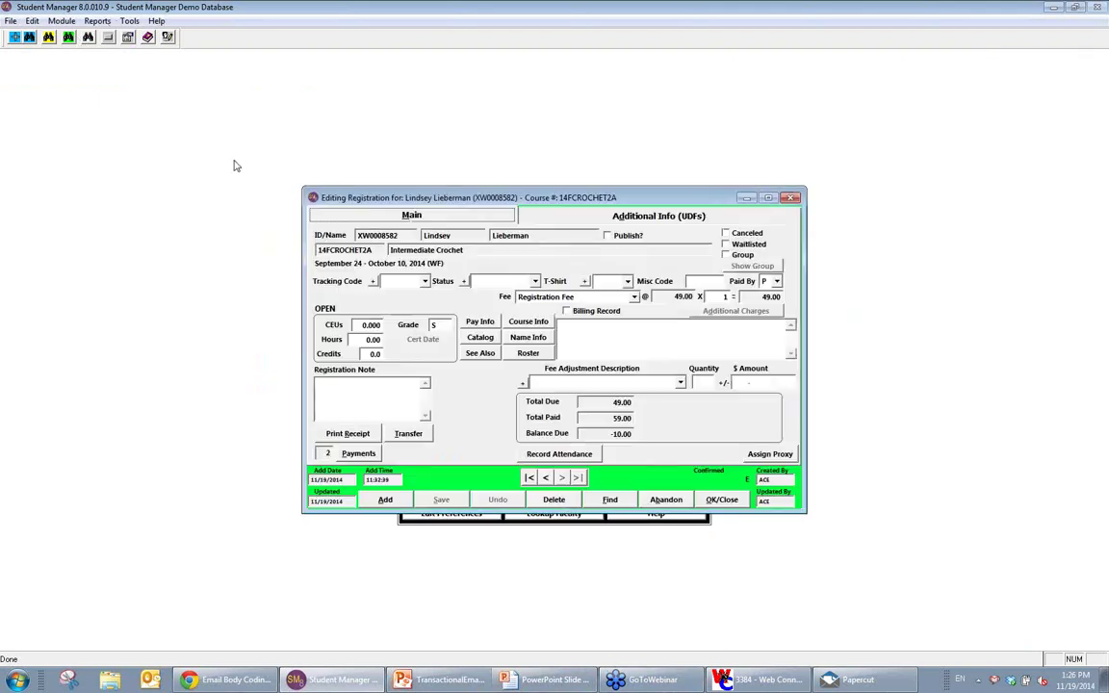
Step: Create a User Defined E-mail Receipt from the DEADBEATHT 2nd Notice-erecpaid template
{"action": "left_click", "coordinate": [346, 433]}
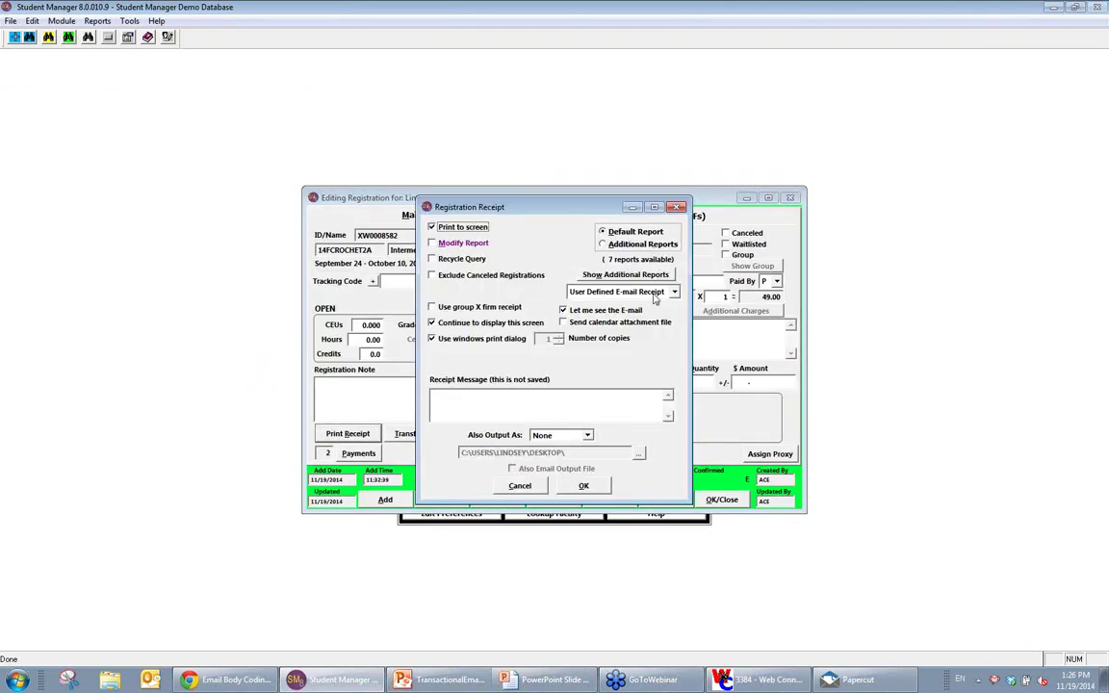
{"action": "key", "text": "Return"}
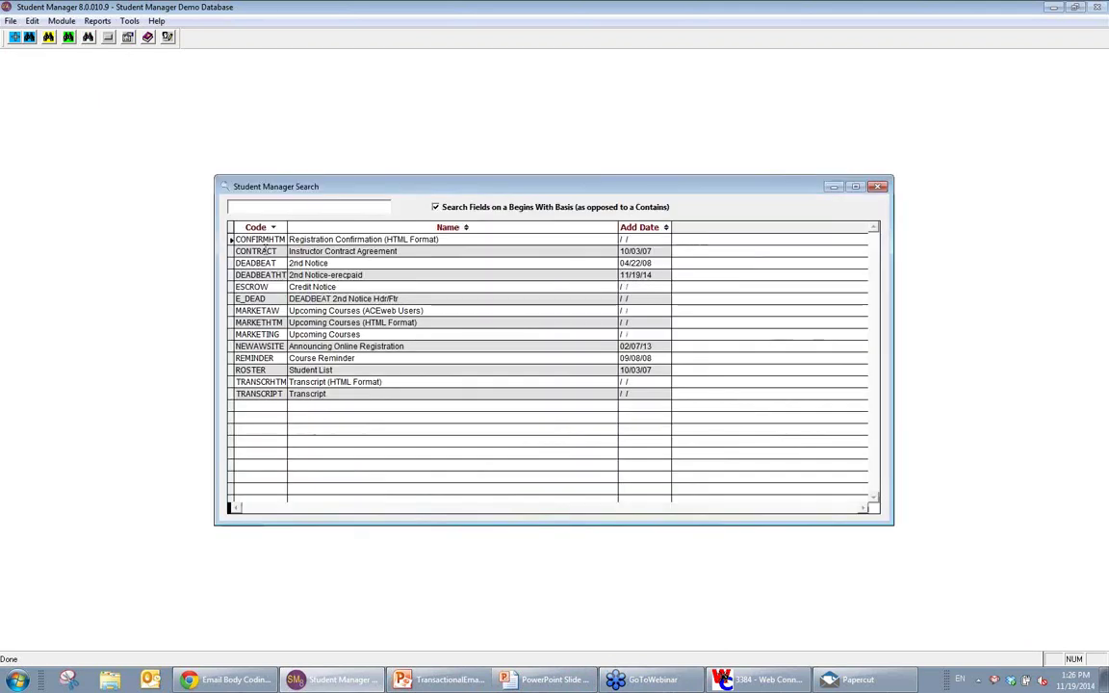
{"action": "key", "text": "Return"}
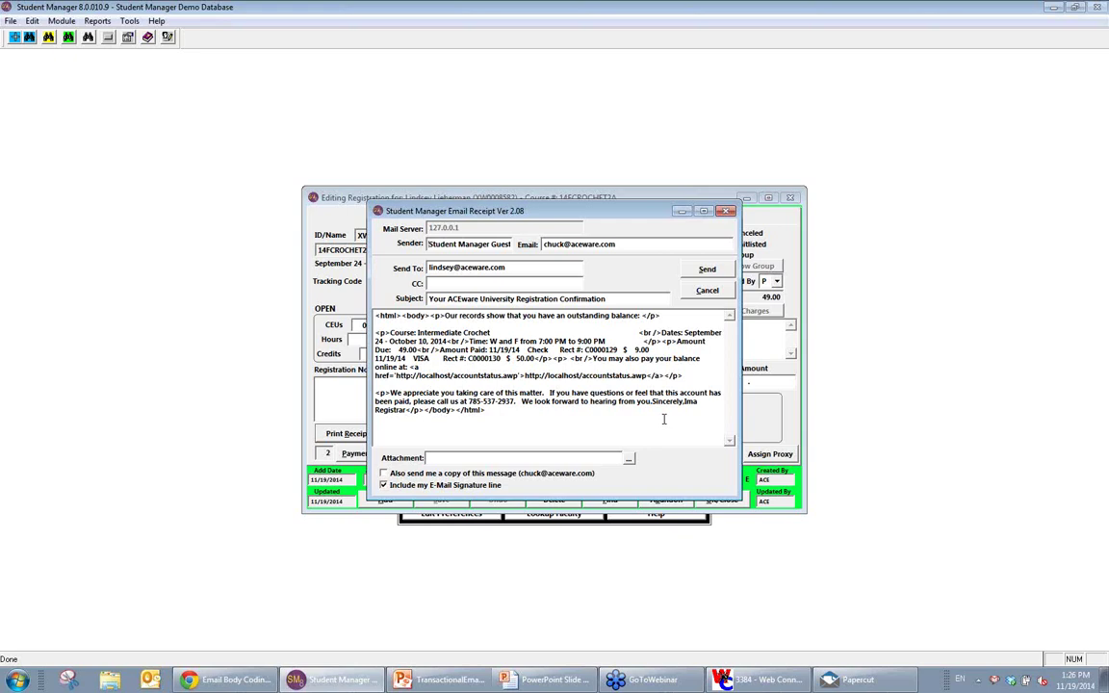
Step: Check the email's course and payment lines, send it, and decline the conventional receipt
{"action": "left_click_drag", "start_coordinate": [375, 332], "coordinate": [631, 422]}
{"action": "left_click", "coordinate": [631, 422]}
{"action": "left_click_drag", "start_coordinate": [382, 316], "coordinate": [445, 316]}
{"action": "left_click_drag", "start_coordinate": [639, 332], "coordinate": [661, 332]}
{"action": "left_click", "coordinate": [685, 375]}
{"action": "left_click", "coordinate": [707, 278]}
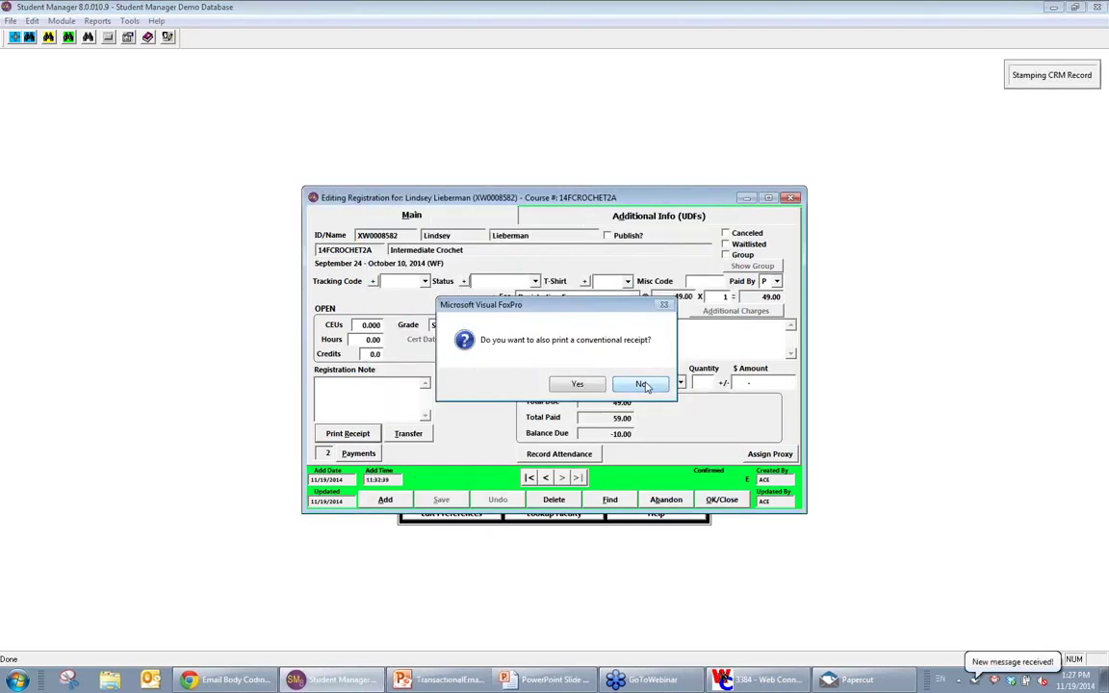
{"action": "left_click", "coordinate": [642, 384]}
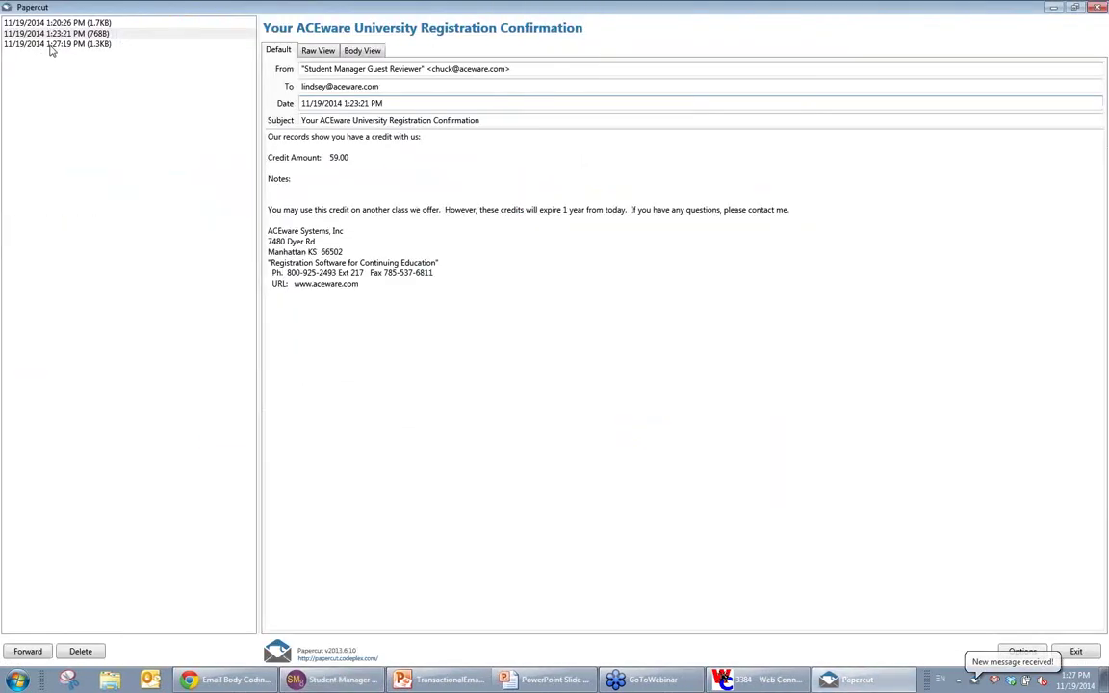
Step: Open the newest balance email and inspect the first payment's 11/19/14 date, receipt and 9.00 amount
{"action": "left_click", "coordinate": [52, 45]}
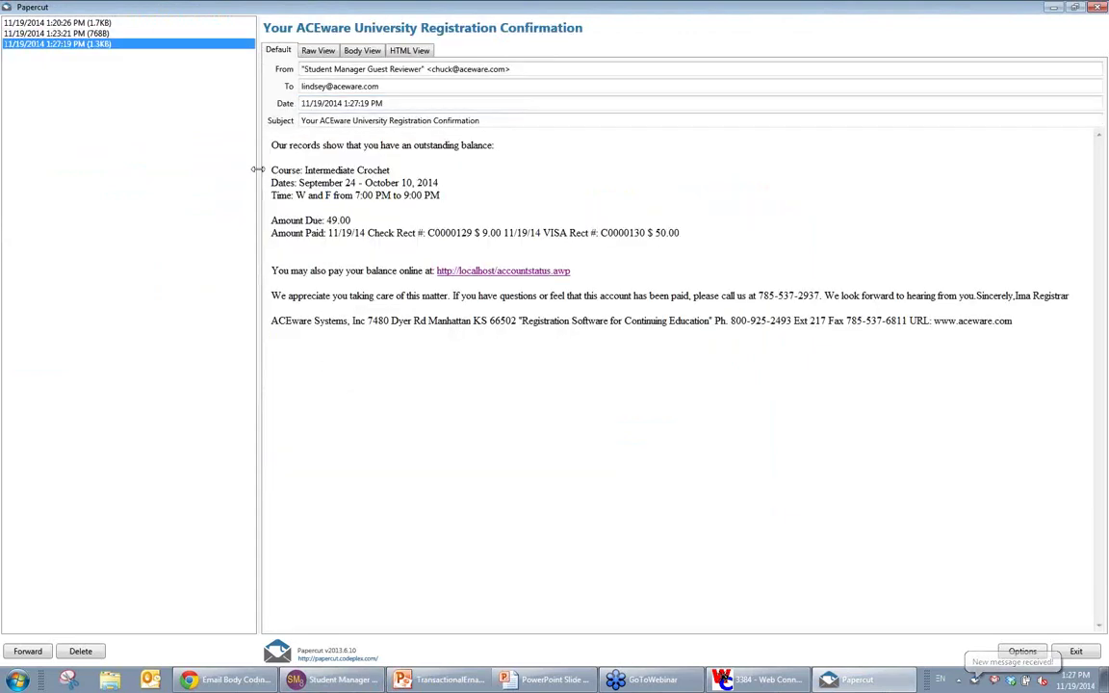
{"action": "left_click_drag", "start_coordinate": [256, 169], "coordinate": [203, 169]}
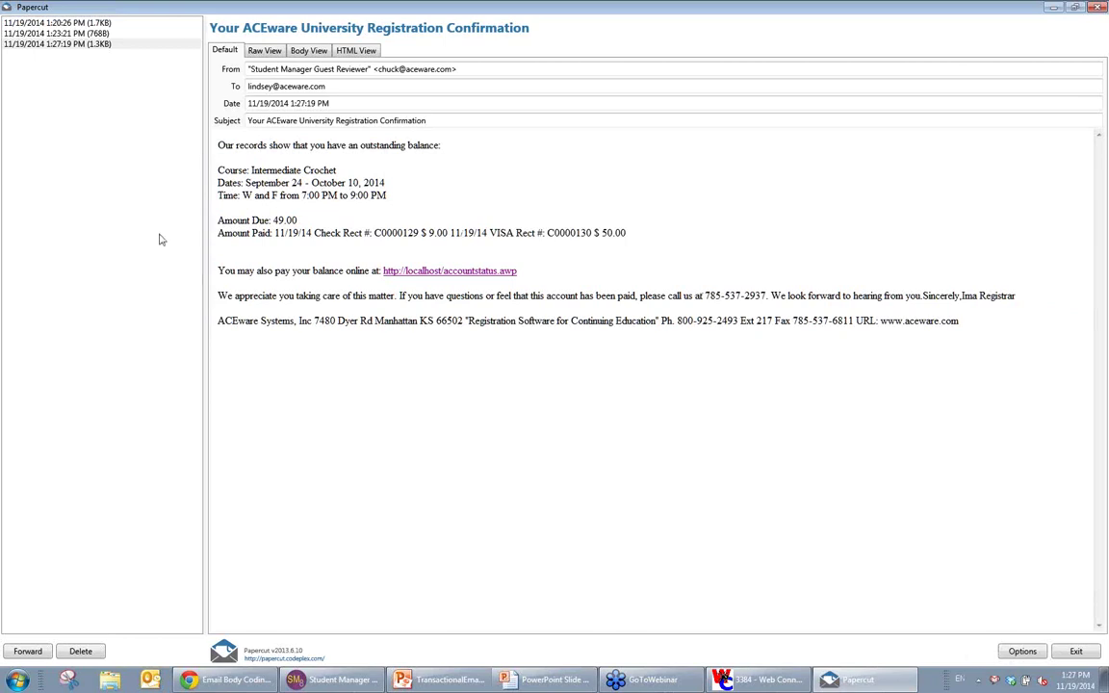
{"action": "left_click_drag", "start_coordinate": [275, 233], "coordinate": [314, 237]}
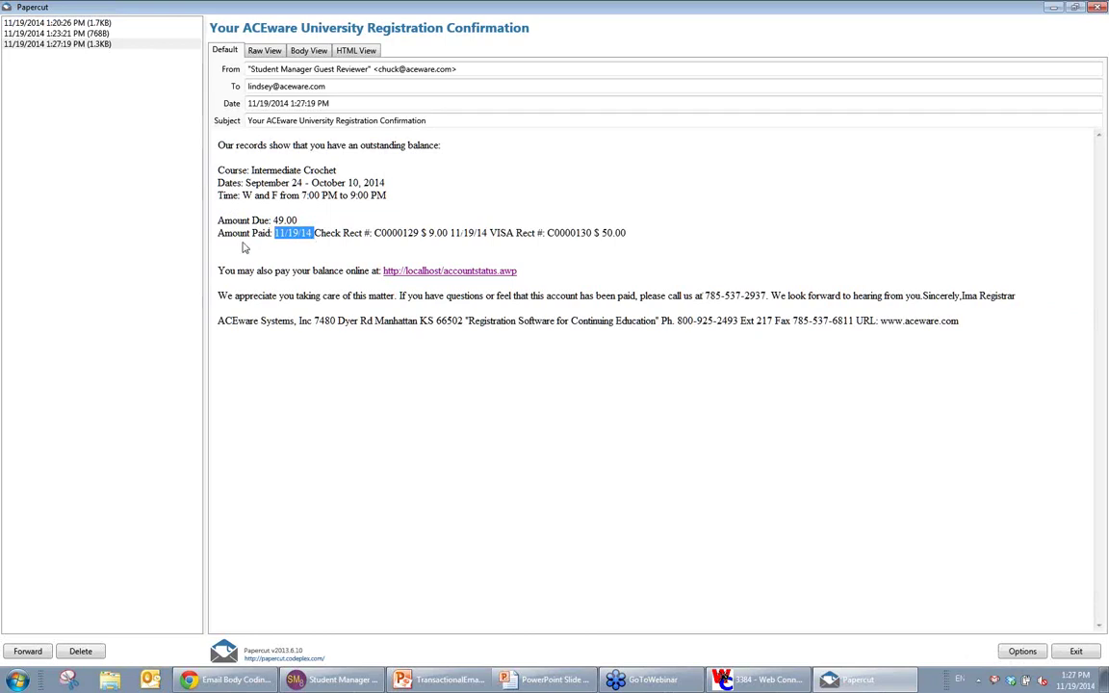
{"action": "left_click", "coordinate": [290, 237]}
{"action": "left_click_drag", "start_coordinate": [275, 233], "coordinate": [448, 233]}
{"action": "left_click", "coordinate": [427, 233]}
{"action": "left_click", "coordinate": [449, 233]}
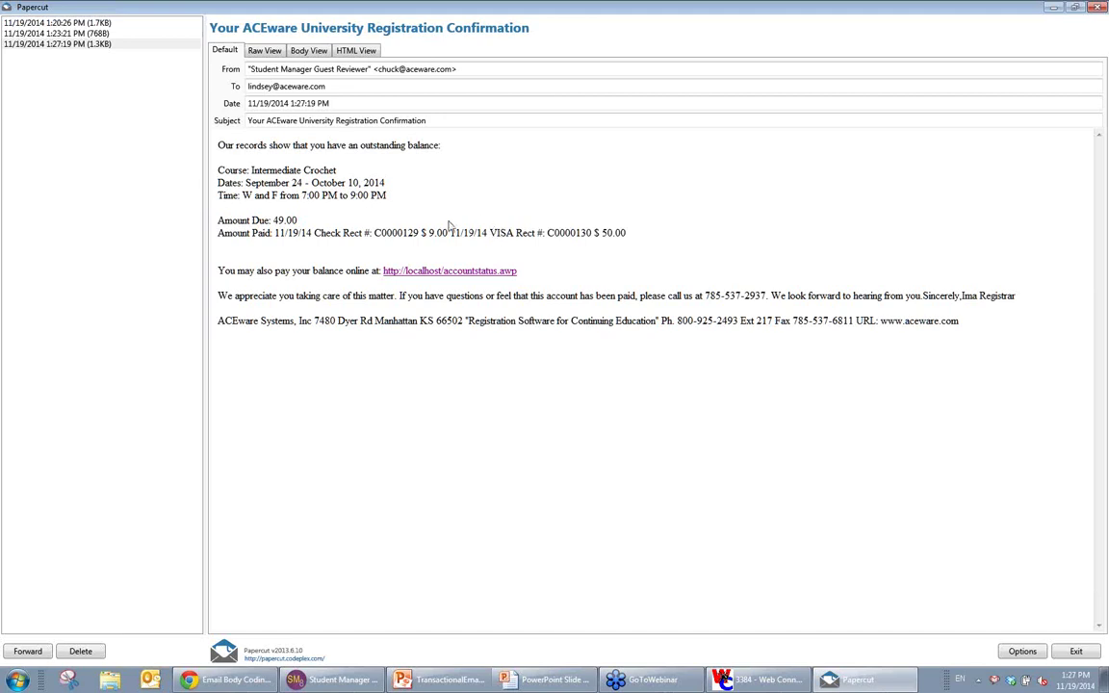
Step: Check the second VISA payment entry and follow the pay-online link to Payment Status
{"action": "left_click_drag", "start_coordinate": [452, 232], "coordinate": [629, 244]}
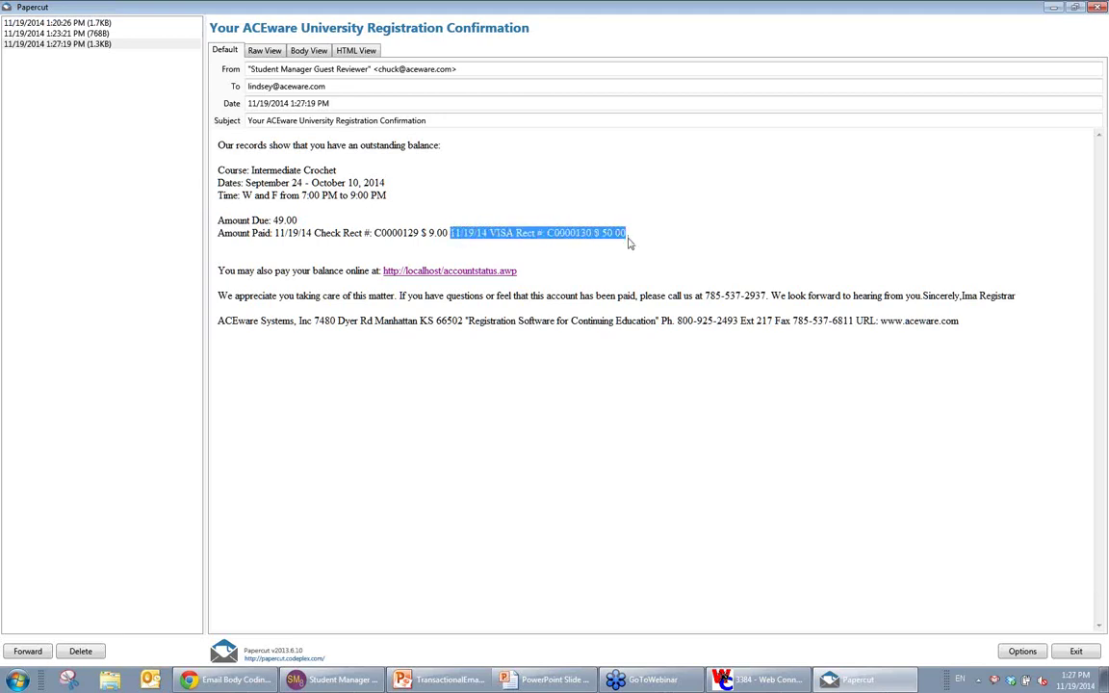
{"action": "left_click", "coordinate": [520, 409]}
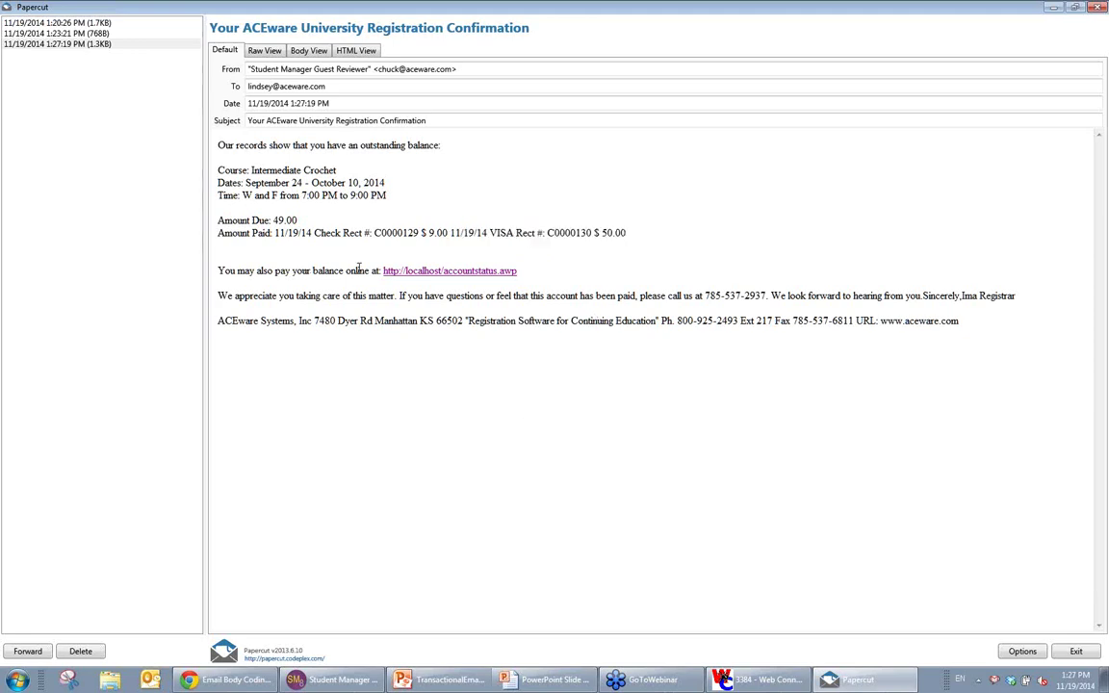
{"action": "left_click", "coordinate": [445, 271]}
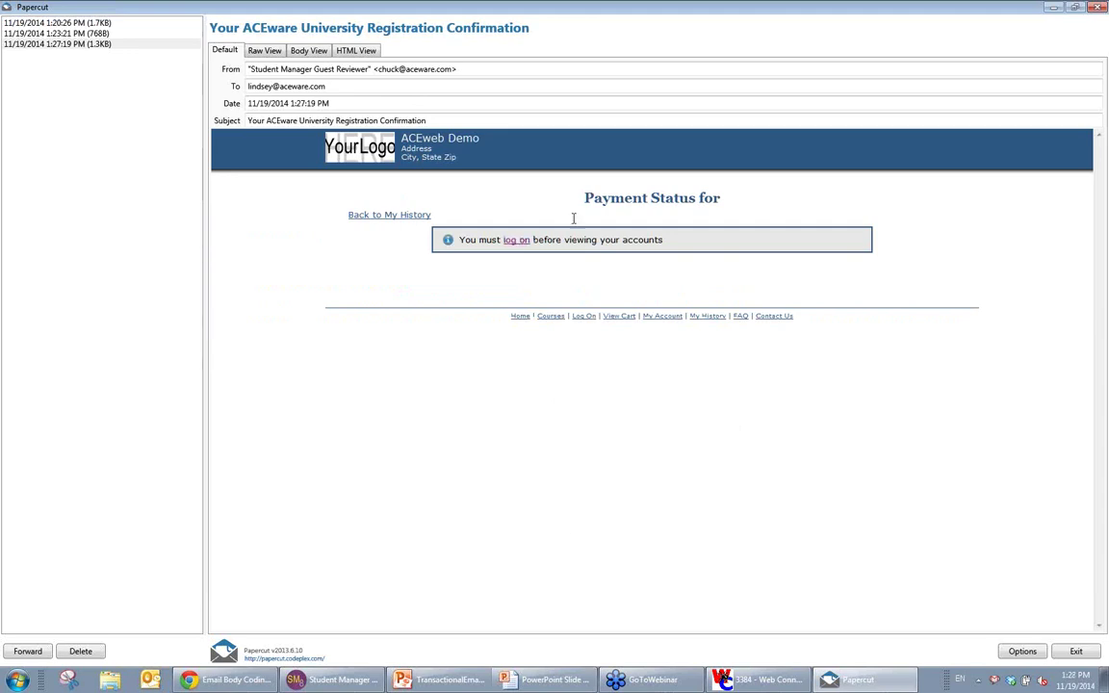
Step: Log on from the email's link using the student's email address and password
{"action": "left_click", "coordinate": [511, 240]}
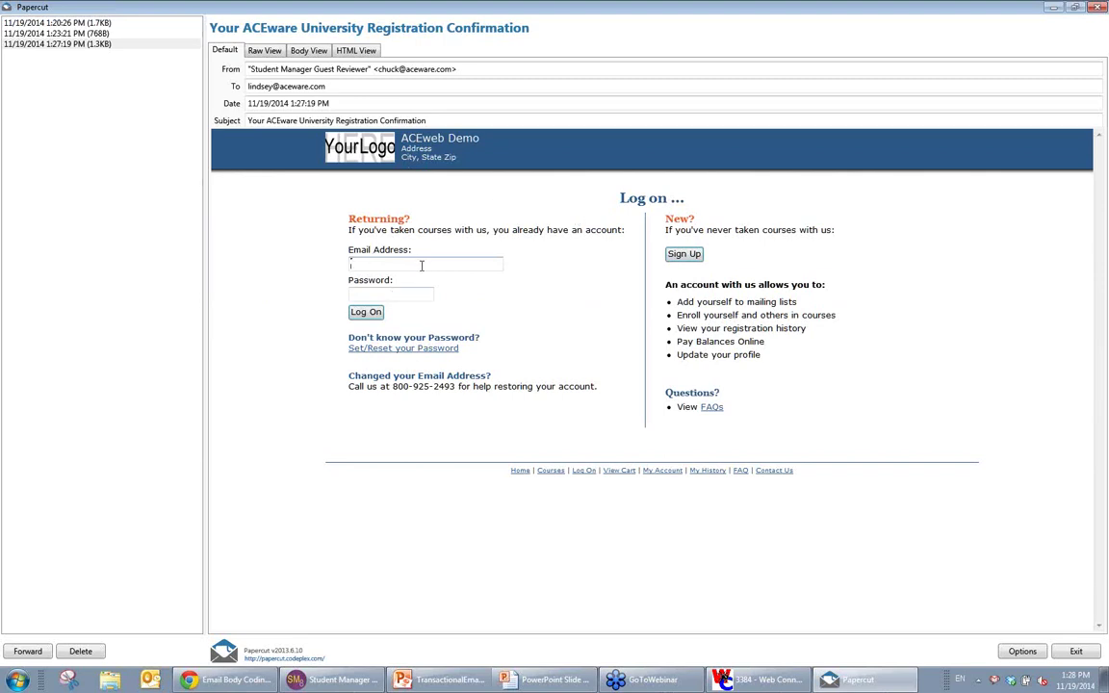
{"action": "key", "text": "Tab"}
{"action": "type", "text": "••••••••"}
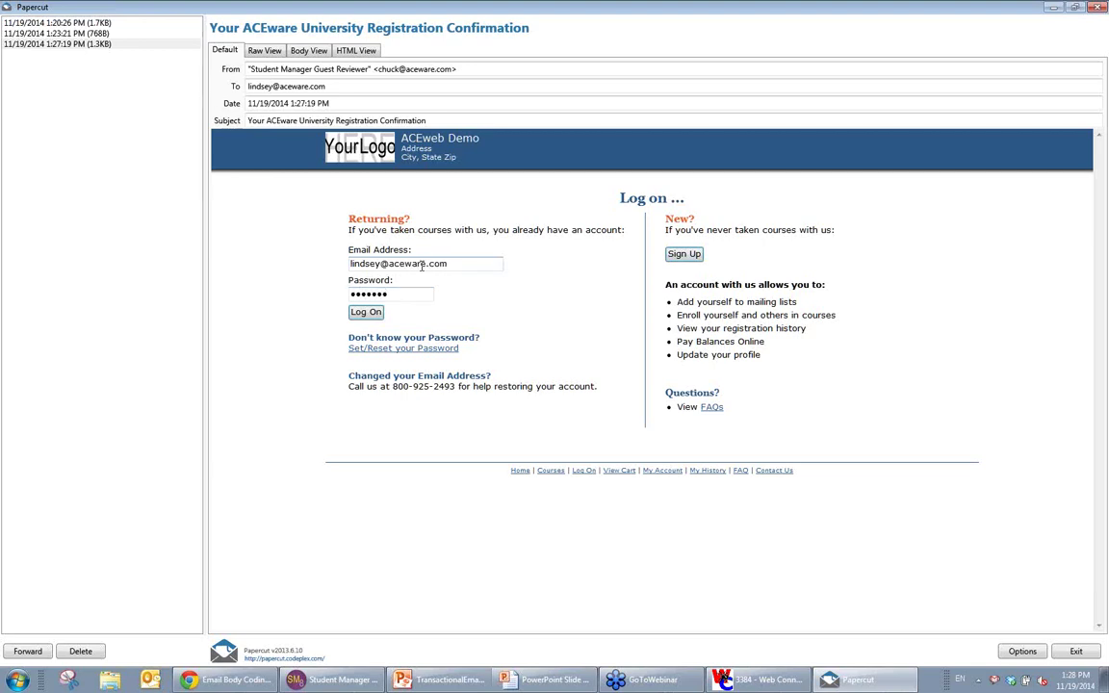
{"action": "key", "text": "Return"}
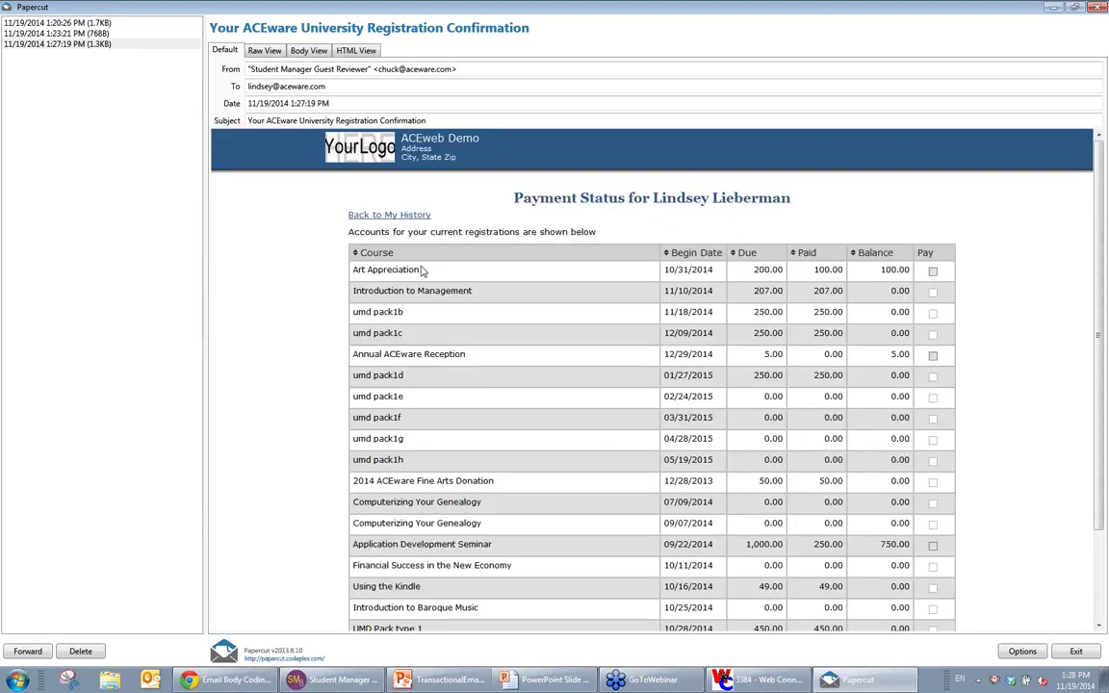
Step: Put the Art Appreciation and Annual ACEware Reception balances in the cart, go to the payment service, and close Papercut
{"action": "scroll", "coordinate": [1001, 418], "scroll_direction": "down", "scroll_amount": 3}
{"action": "scroll", "coordinate": [1000, 416], "scroll_direction": "up", "scroll_amount": 5}
{"action": "scroll", "coordinate": [638, 277], "scroll_direction": "down", "scroll_amount": 5}
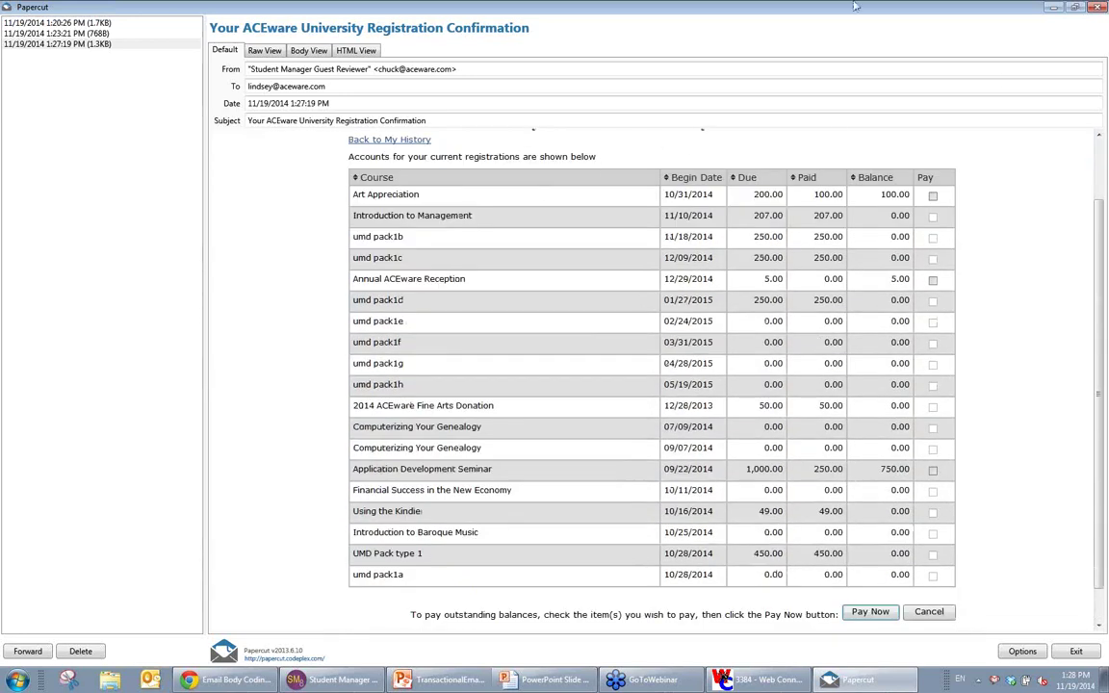
{"action": "left_click", "coordinate": [932, 195]}
{"action": "left_click", "coordinate": [932, 279]}
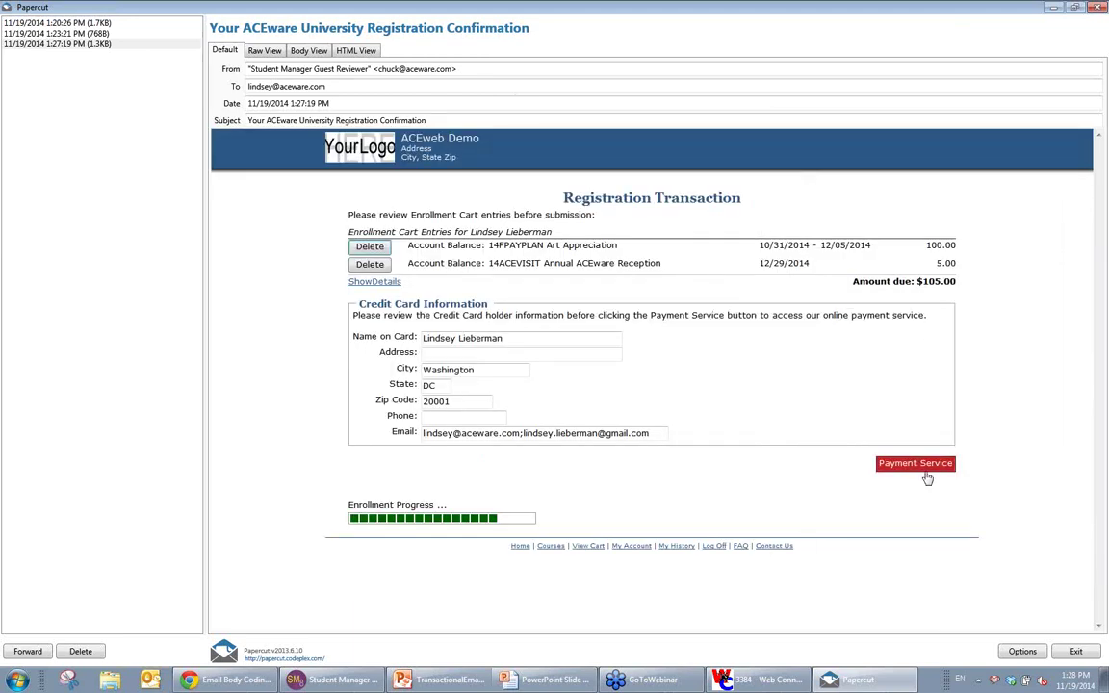
{"action": "left_click", "coordinate": [924, 472]}
{"action": "key", "text": "super+Down"}
{"action": "key", "text": "super+Down"}
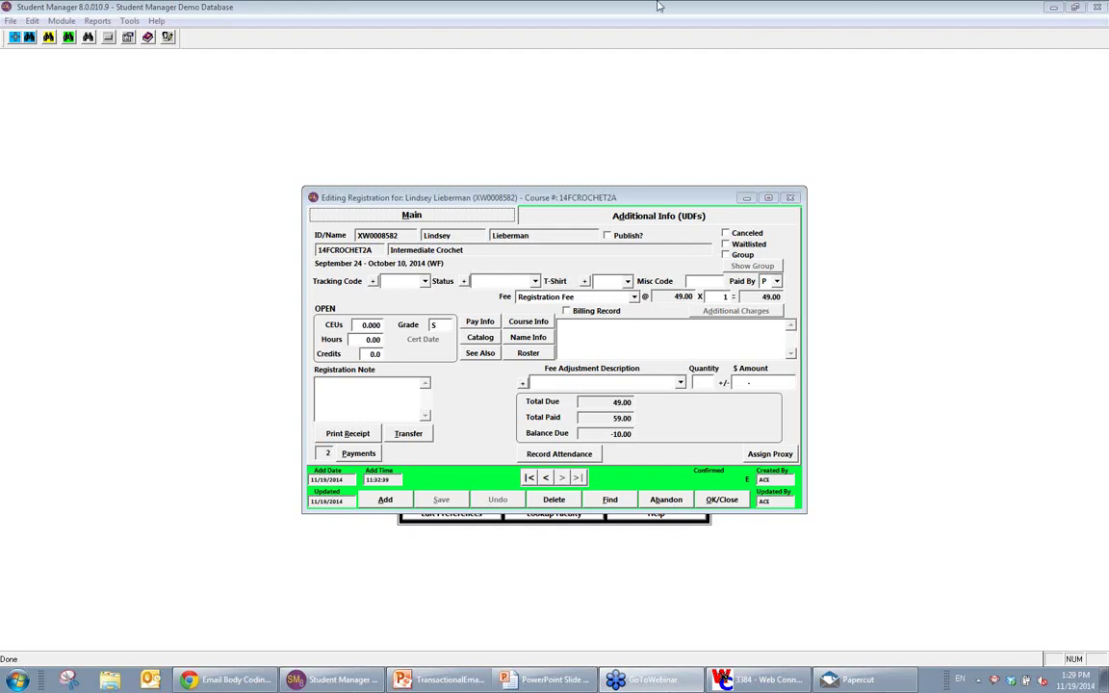
Step: Return to the PowerPoint slideshow and advance past Make it snazzy! and Financials: Credits to Reminders
{"action": "left_click", "coordinate": [443, 686]}
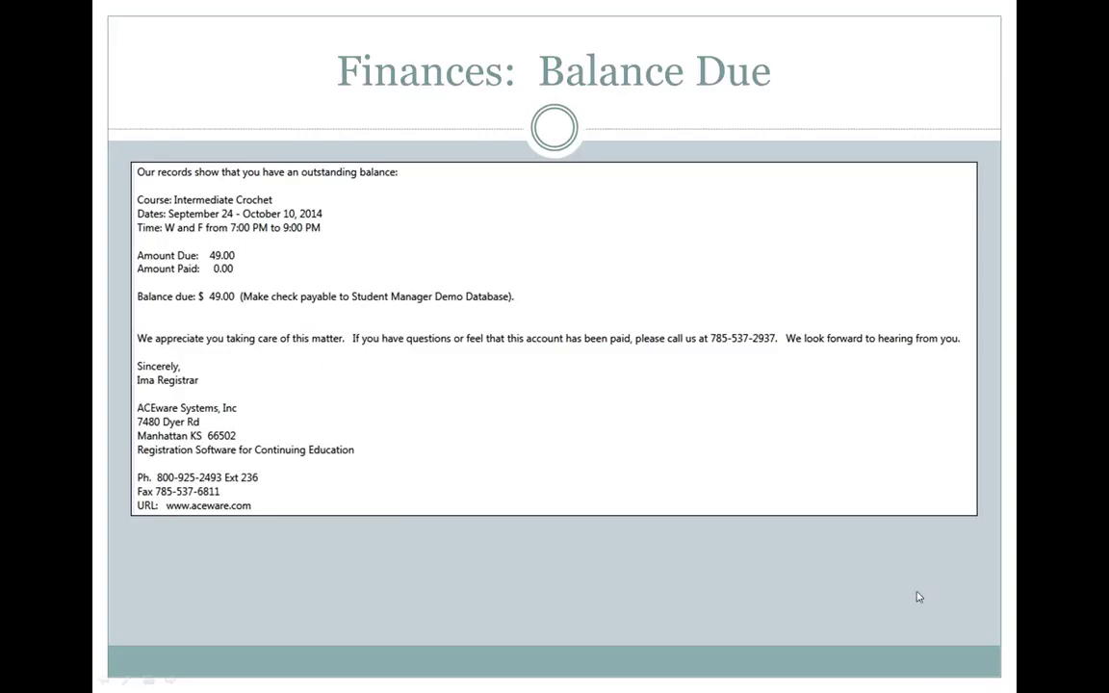
{"action": "left_click", "coordinate": [793, 402]}
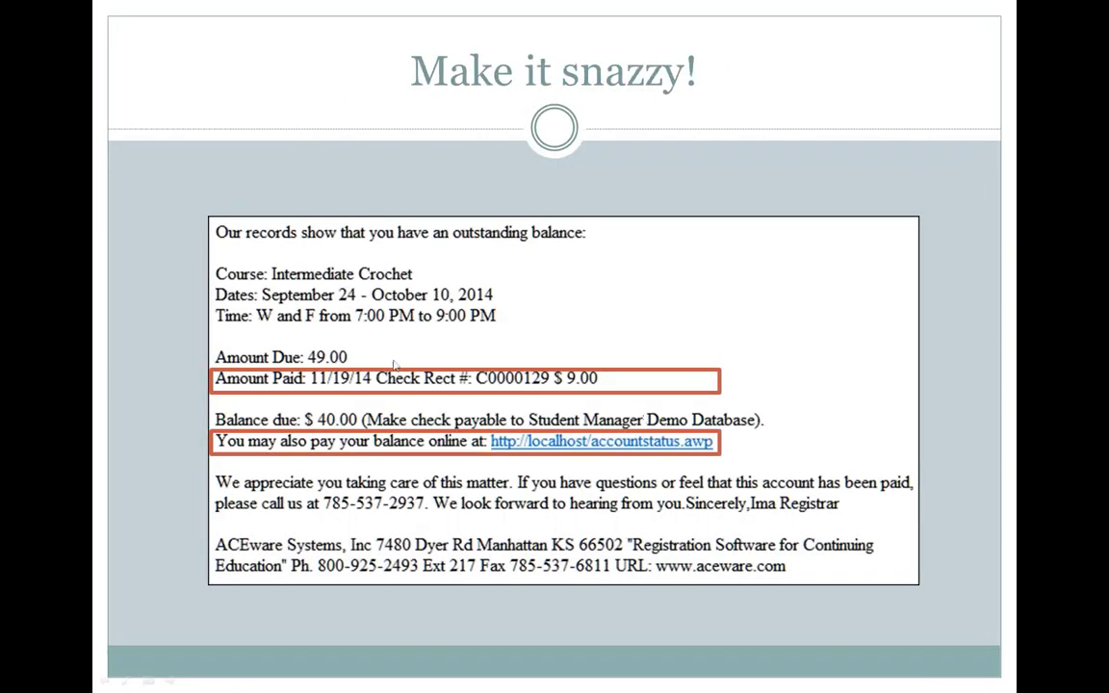
{"action": "left_click", "coordinate": [750, 609]}
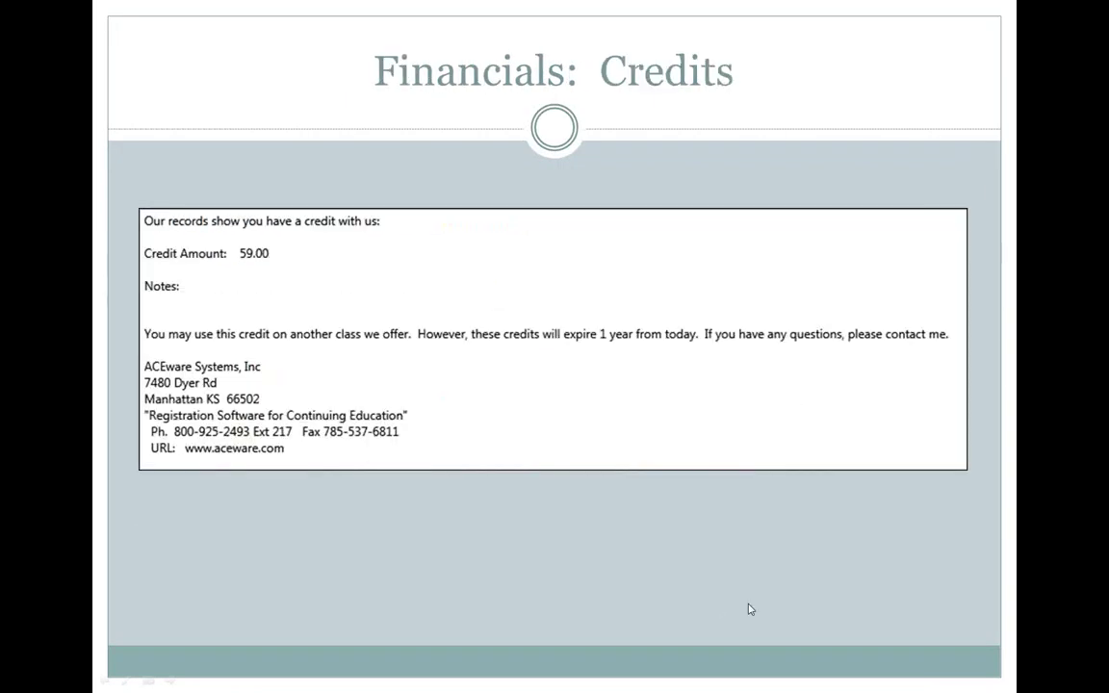
{"action": "left_click", "coordinate": [433, 404]}
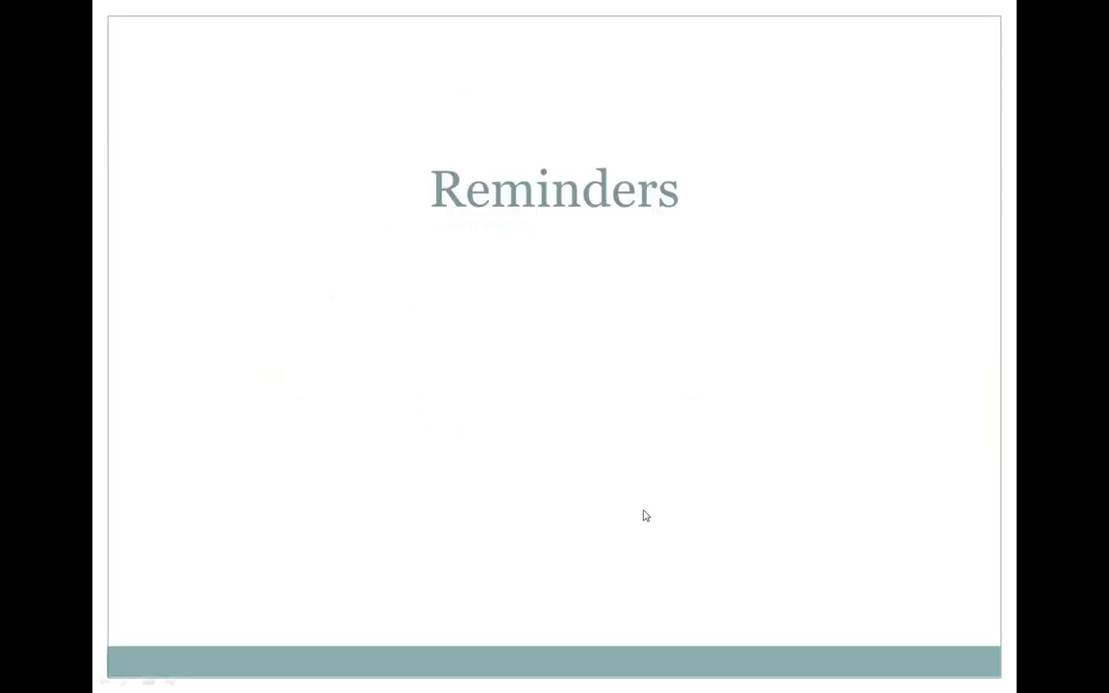
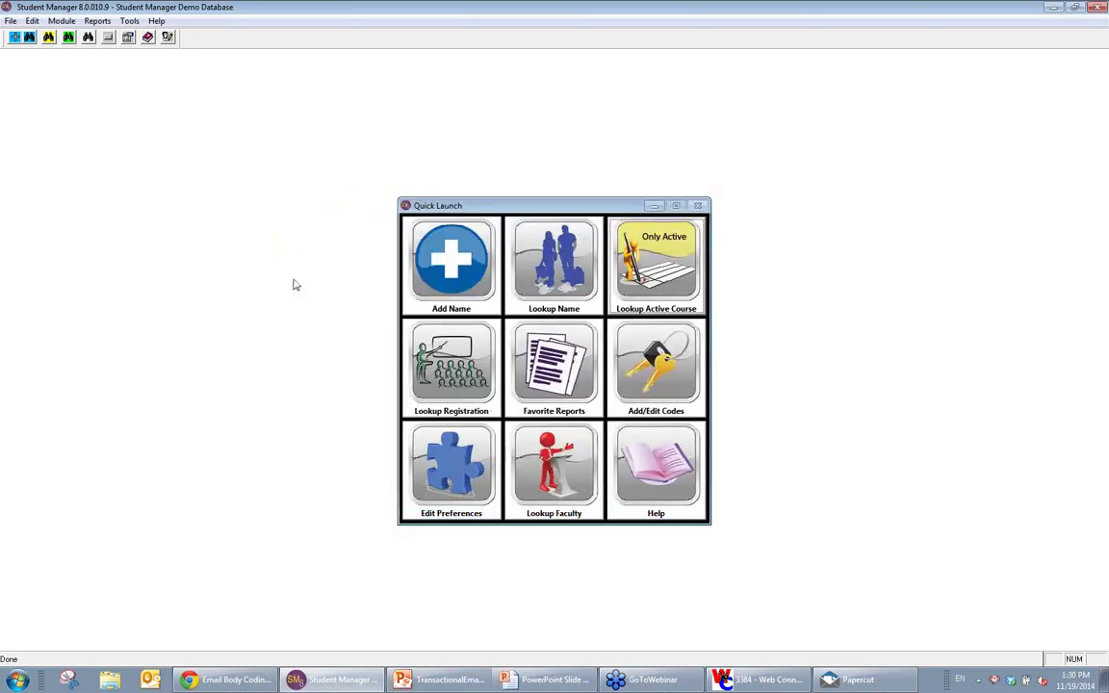
{"action": "left_click", "coordinate": [129, 21]}
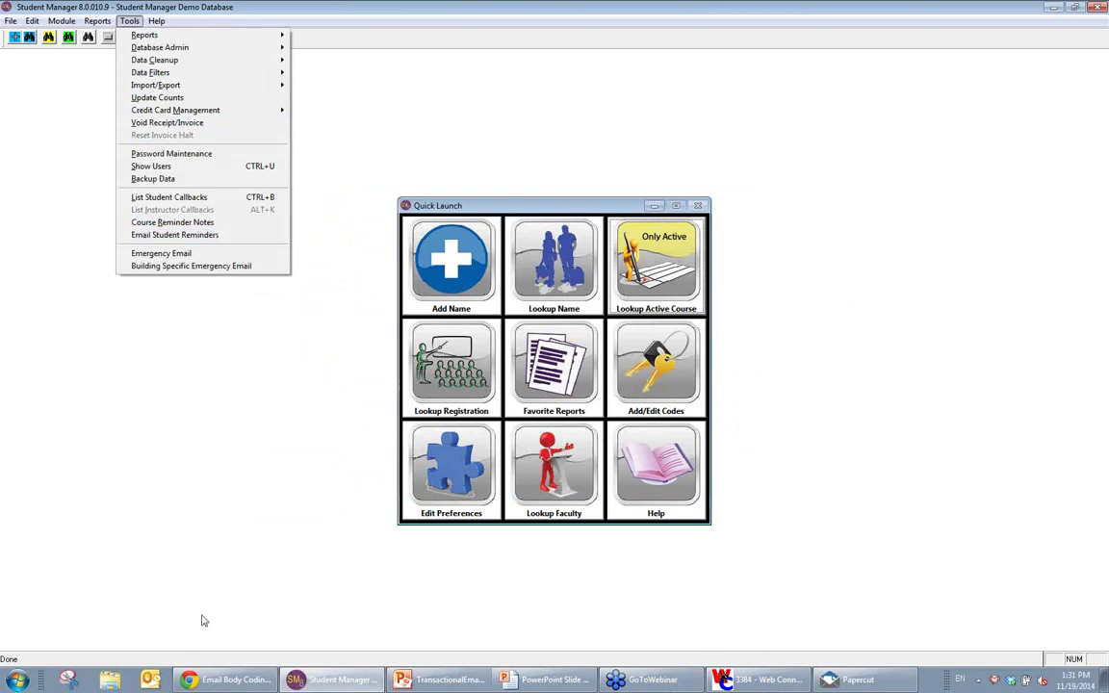
{"action": "left_click", "coordinate": [549, 680]}
{"action": "left_click", "coordinate": [578, 650]}
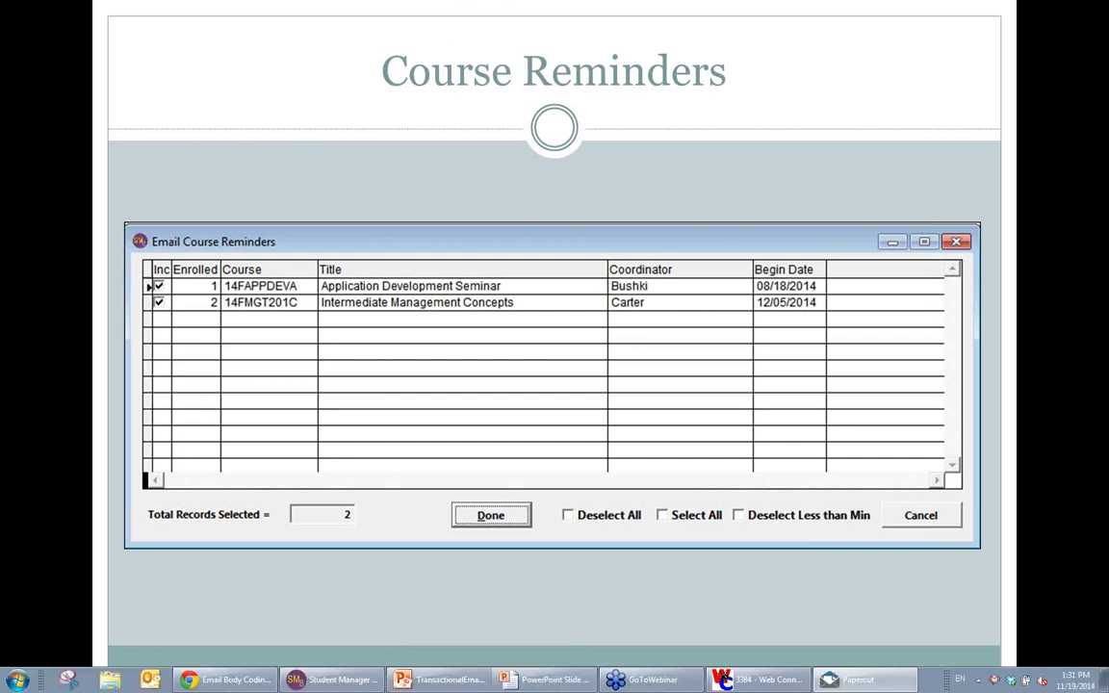
{"action": "left_click", "coordinate": [338, 679]}
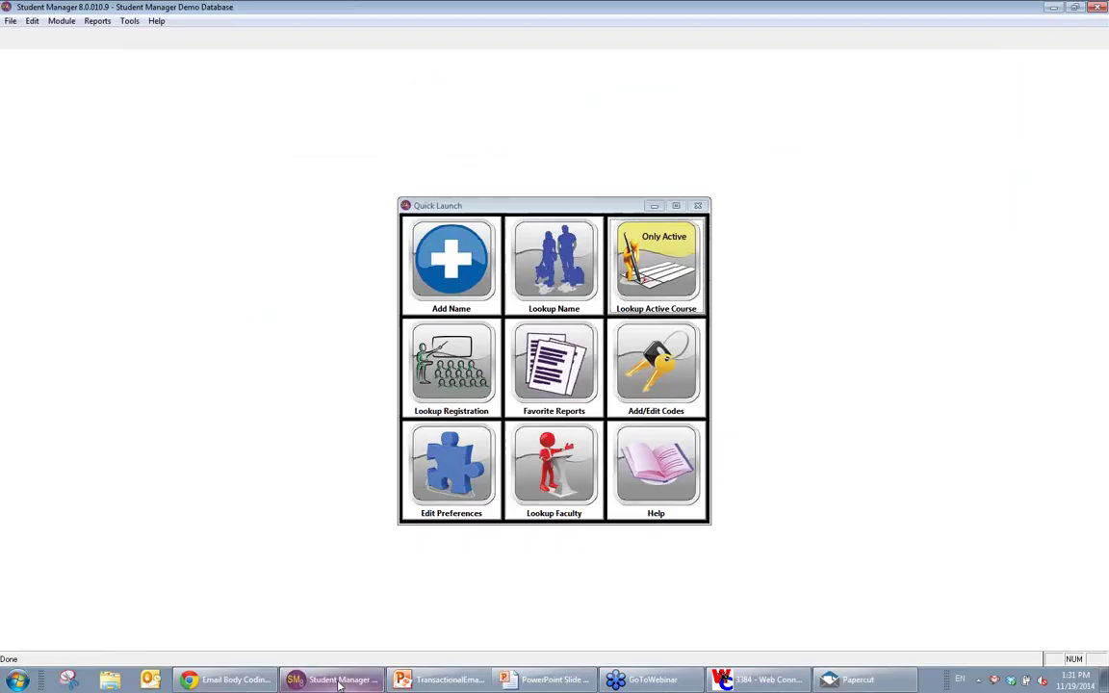
{"action": "left_click", "coordinate": [129, 21]}
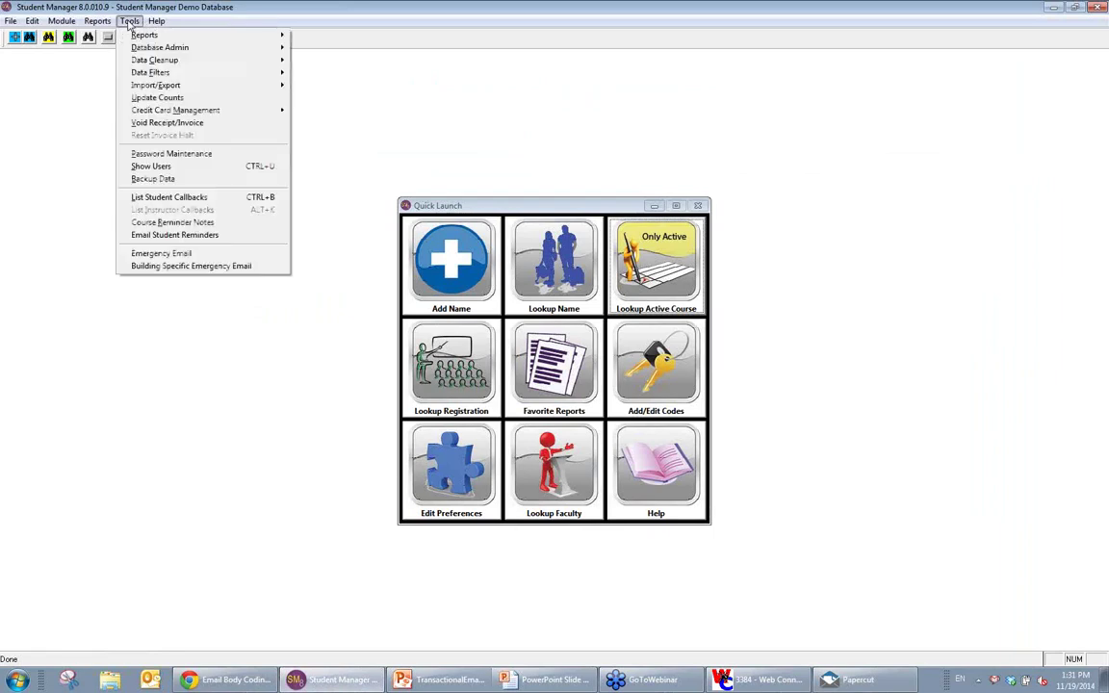
{"action": "mouse_move", "coordinate": [150, 23]}
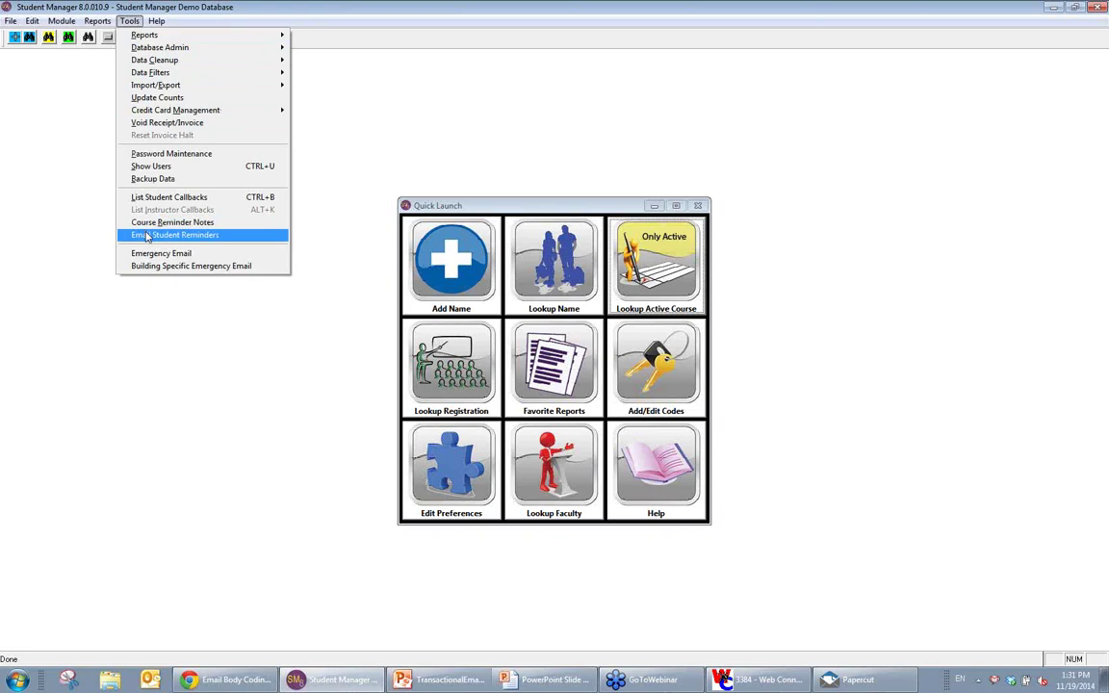
{"action": "left_click", "coordinate": [146, 236]}
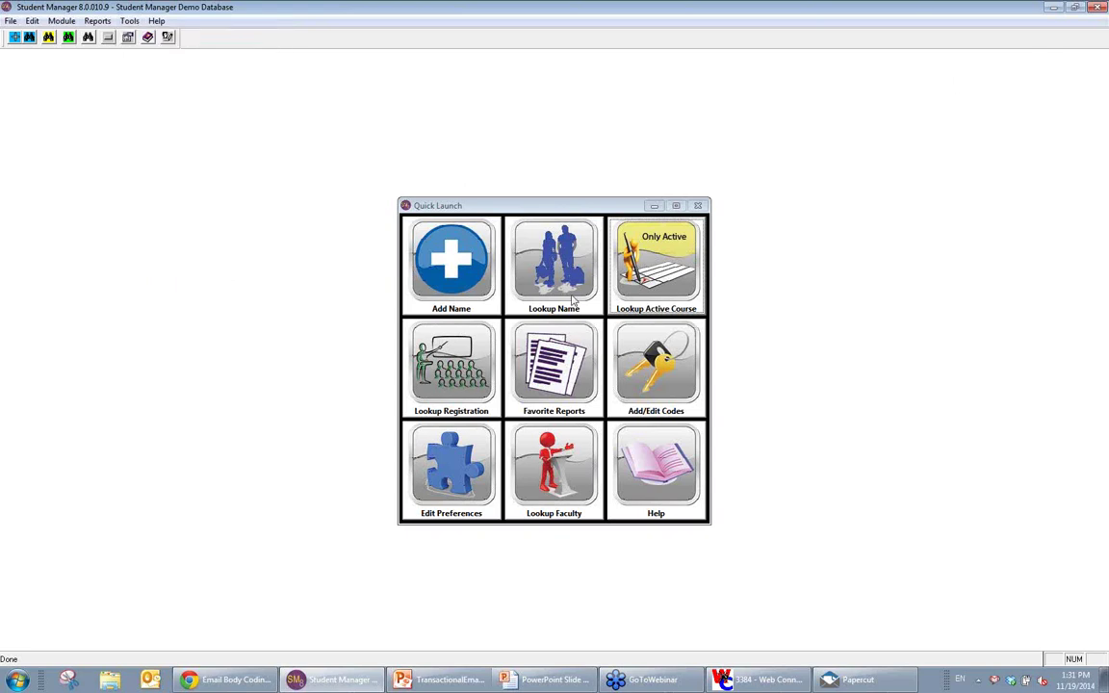
Step: Raise the Course preference for email reminders from 30 to 50 days before begin date and save
{"action": "left_click", "coordinate": [443, 485]}
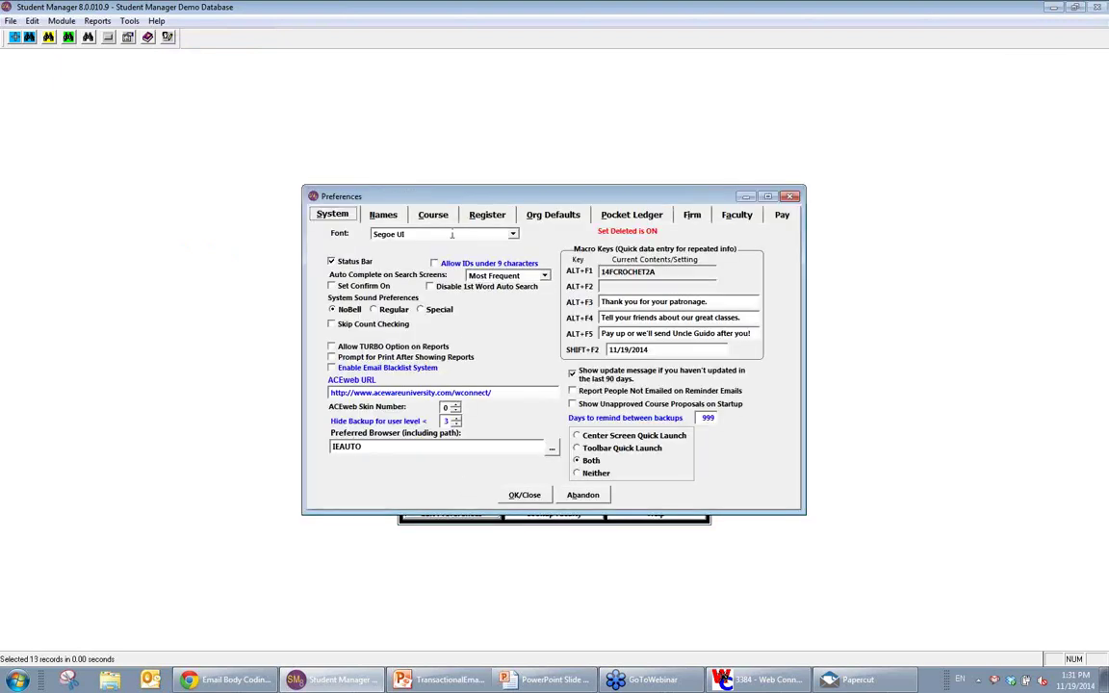
{"action": "left_click", "coordinate": [431, 214]}
{"action": "left_click", "coordinate": [523, 309]}
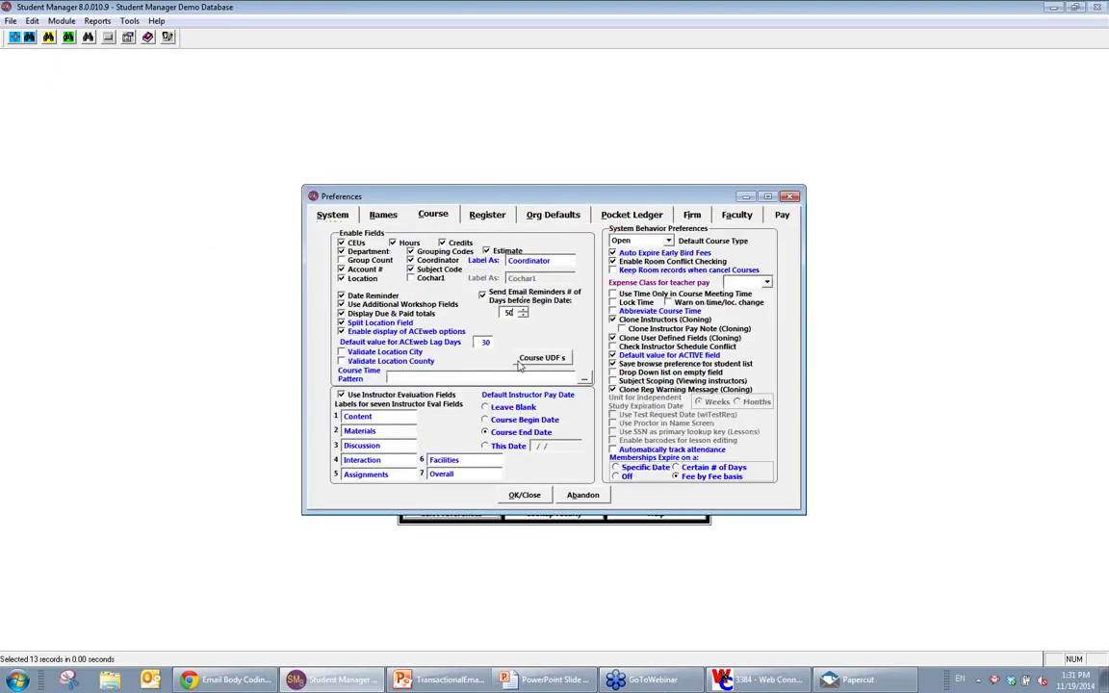
{"action": "left_click", "coordinate": [524, 495]}
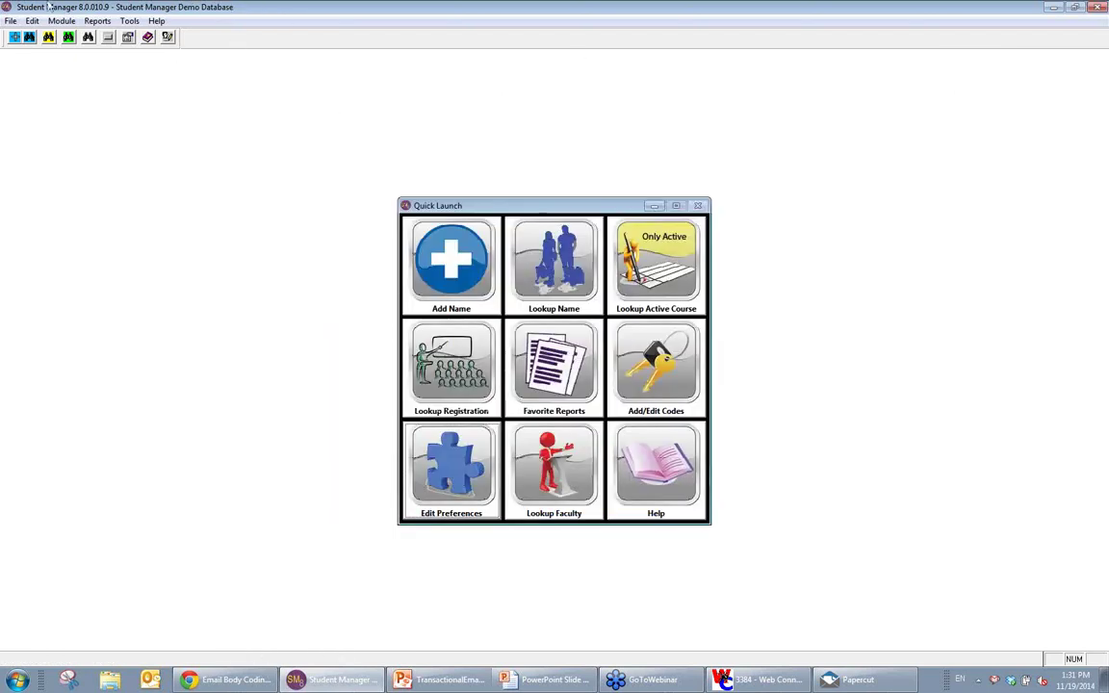
Step: List courses due for email reminders, including 14WACE010A and 14WACME but unchecking 14ACEVISIT
{"action": "left_click", "coordinate": [129, 21]}
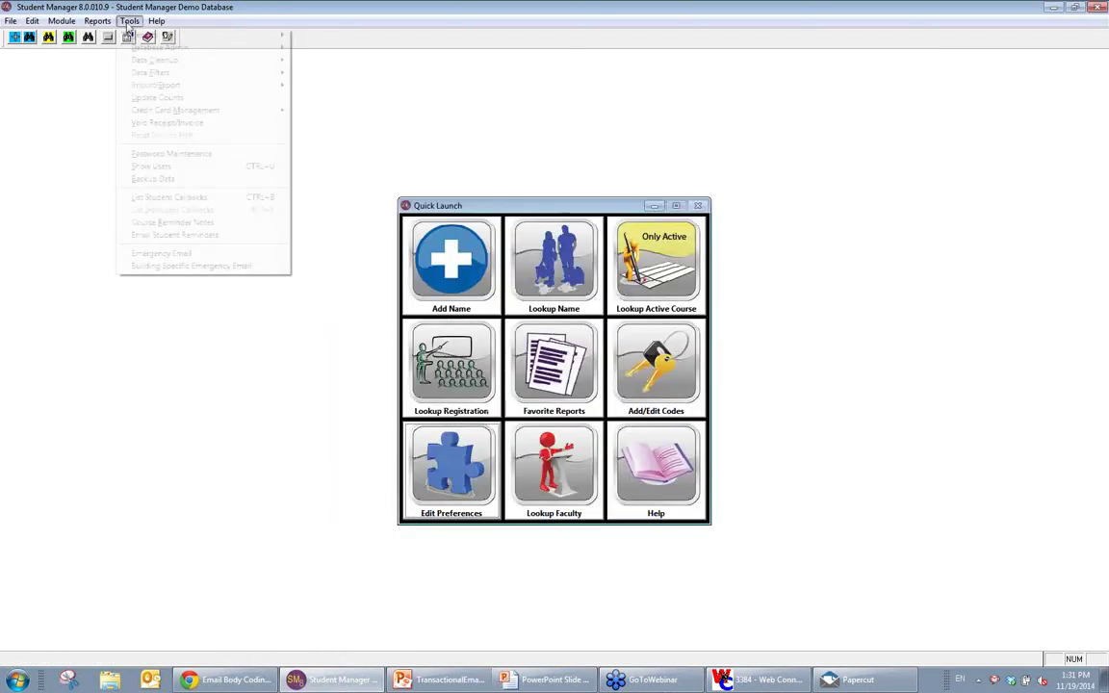
{"action": "left_click", "coordinate": [174, 236]}
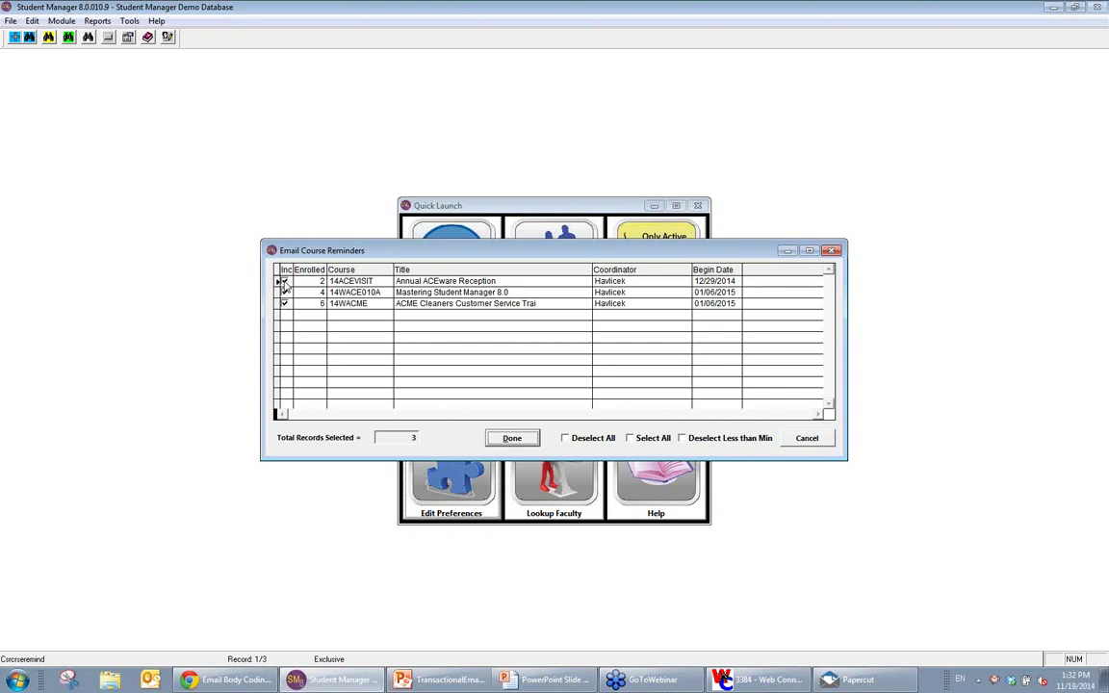
{"action": "left_click", "coordinate": [284, 281]}
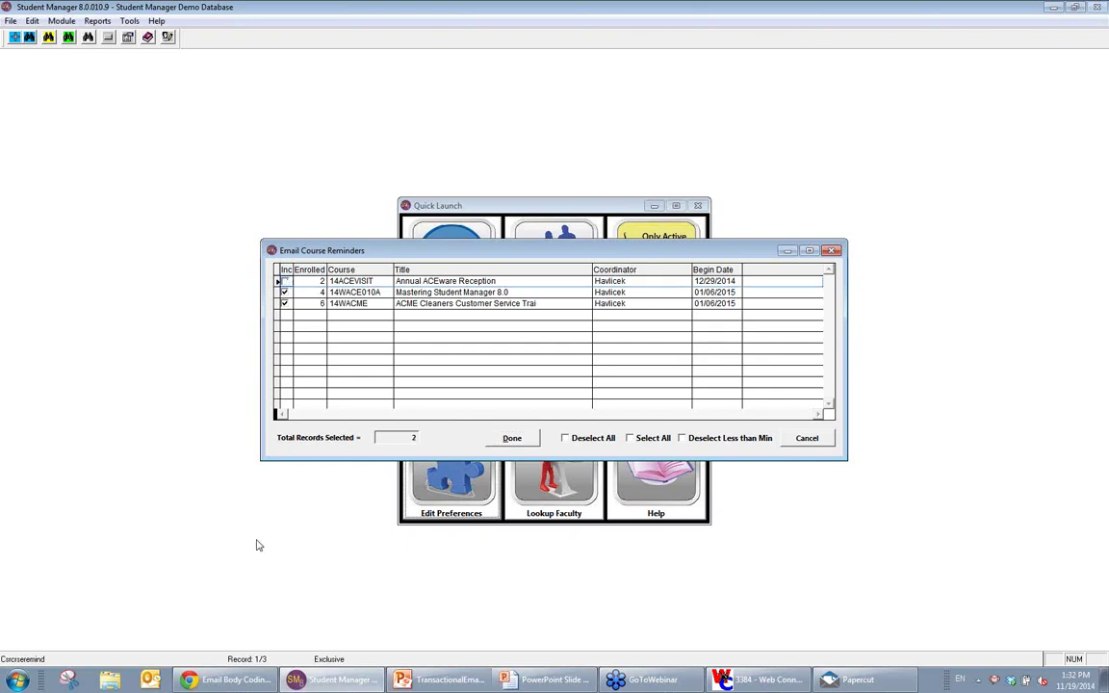
{"action": "left_click", "coordinate": [284, 292]}
{"action": "left_click", "coordinate": [284, 303]}
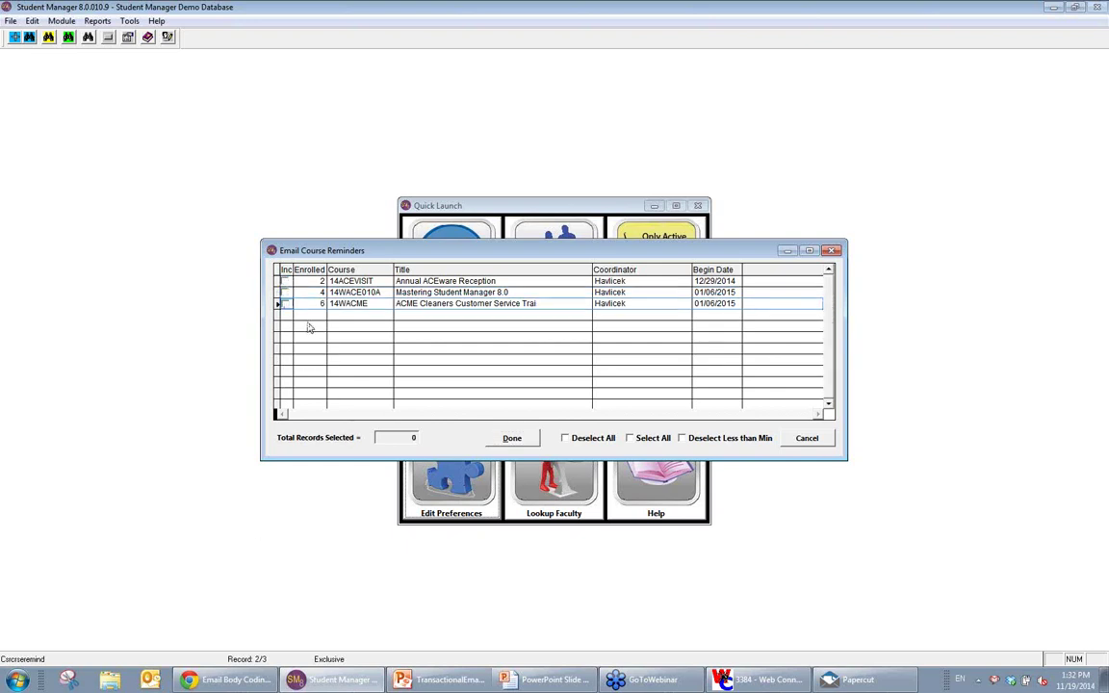
{"action": "left_click", "coordinate": [284, 292]}
{"action": "left_click", "coordinate": [284, 303]}
Step: Confirm the selected courses to bring up the Course Reminder e-mail merge preview
{"action": "left_click", "coordinate": [512, 438]}
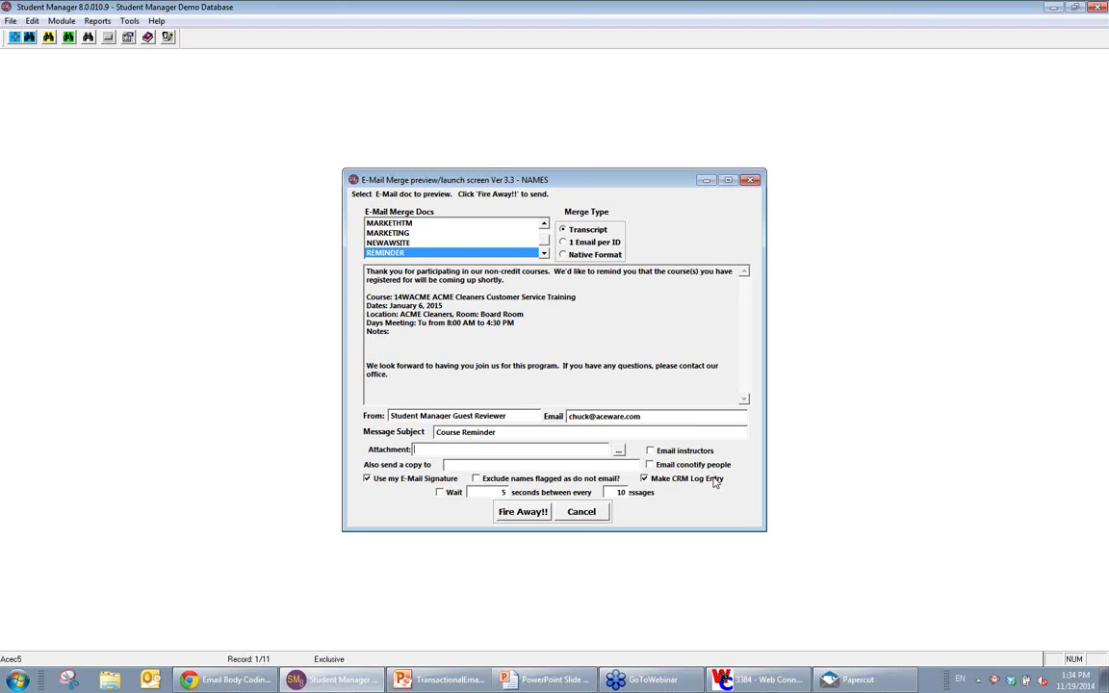
{"action": "mouse_move", "coordinate": [760, 680]}
{"action": "left_click", "coordinate": [544, 227]}
{"action": "left_click", "coordinate": [544, 227]}
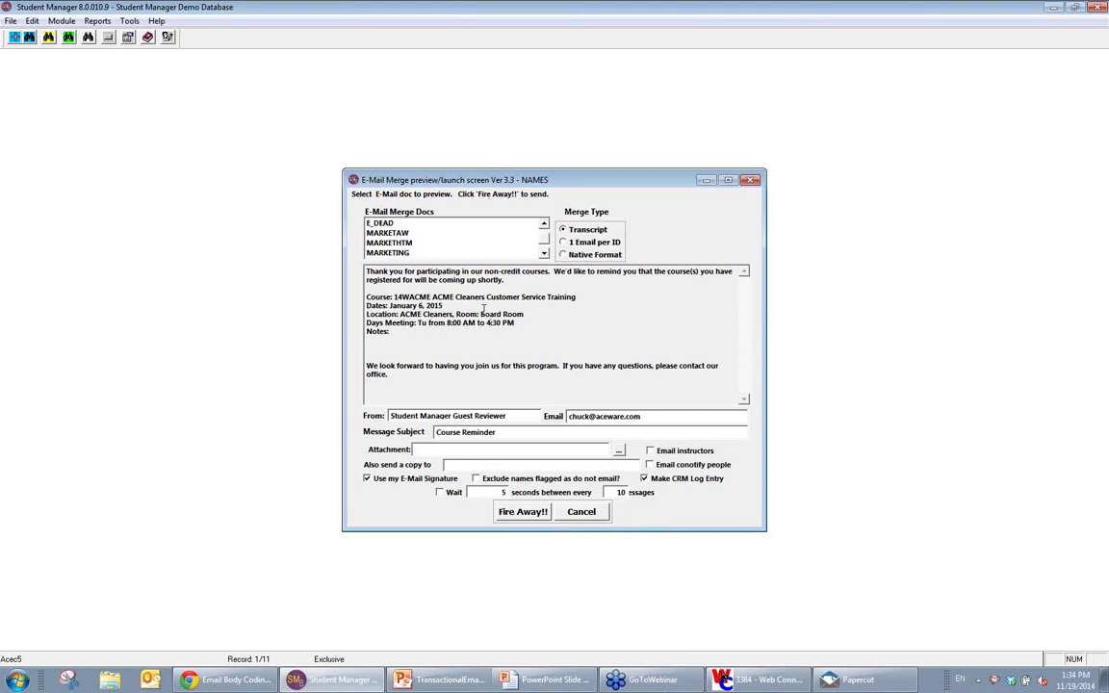
Step: Browse the MARKETHTM, NEWAWSITE and E_DEAD merge documents, then switch to the Course Reminders slide show
{"action": "left_click", "coordinate": [416, 243]}
{"action": "scroll", "coordinate": [416, 243], "scroll_direction": "down", "scroll_amount": 1}
{"action": "left_click", "coordinate": [421, 233]}
{"action": "scroll", "coordinate": [428, 240], "scroll_direction": "up", "scroll_amount": 2}
{"action": "left_click", "coordinate": [415, 223]}
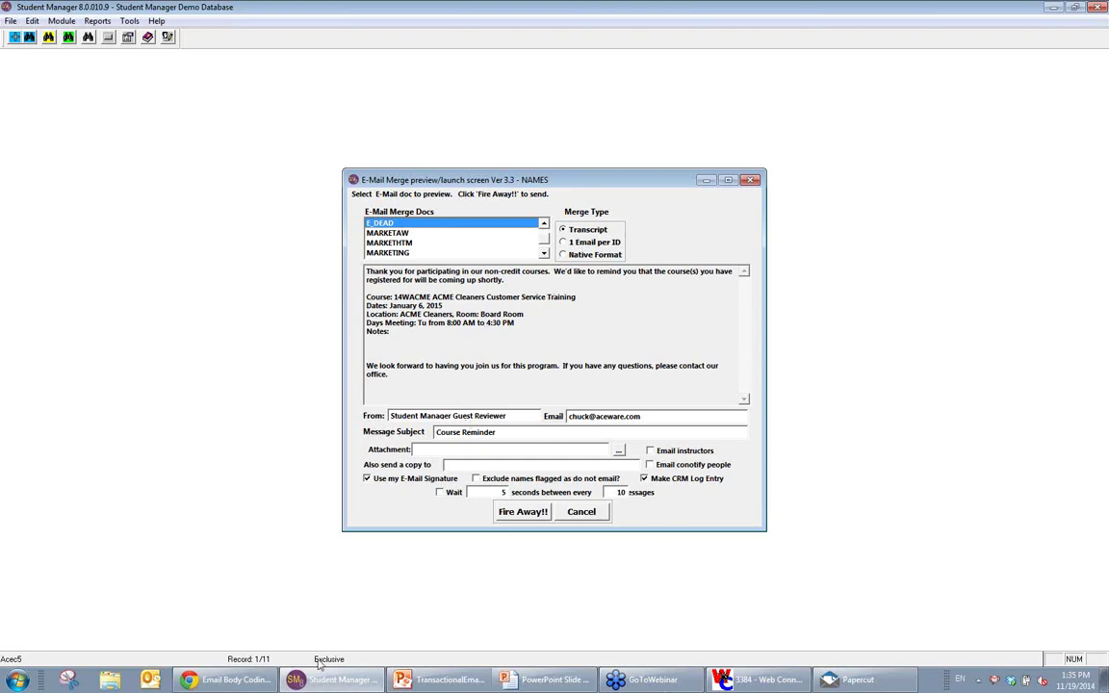
{"action": "left_click", "coordinate": [566, 687]}
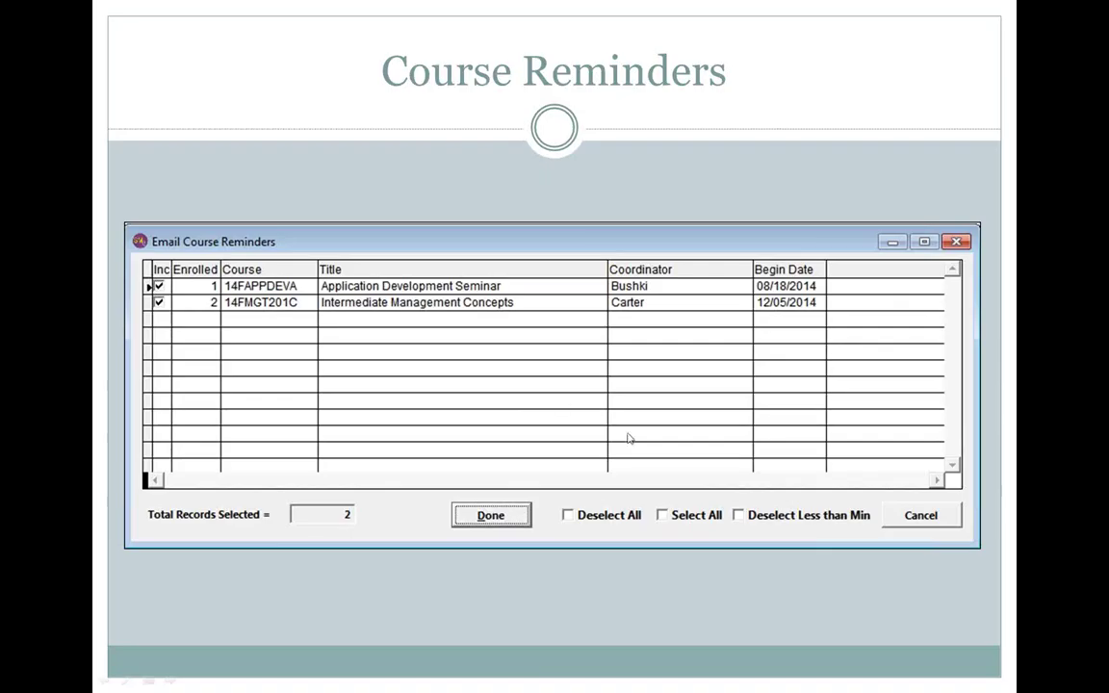
Step: Advance the slides to Questions?, then return to Student Manager and cancel the reminder e-mails
{"action": "left_click", "coordinate": [628, 439]}
{"action": "left_click", "coordinate": [568, 520]}
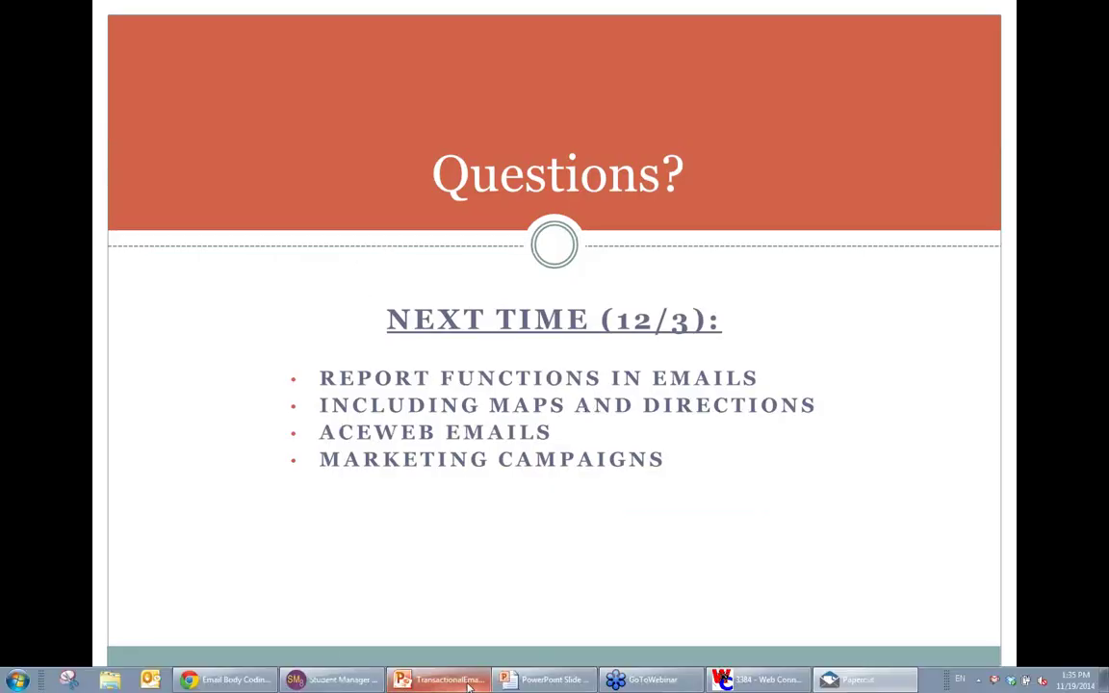
{"action": "left_click", "coordinate": [333, 680]}
{"action": "left_click", "coordinate": [582, 512]}
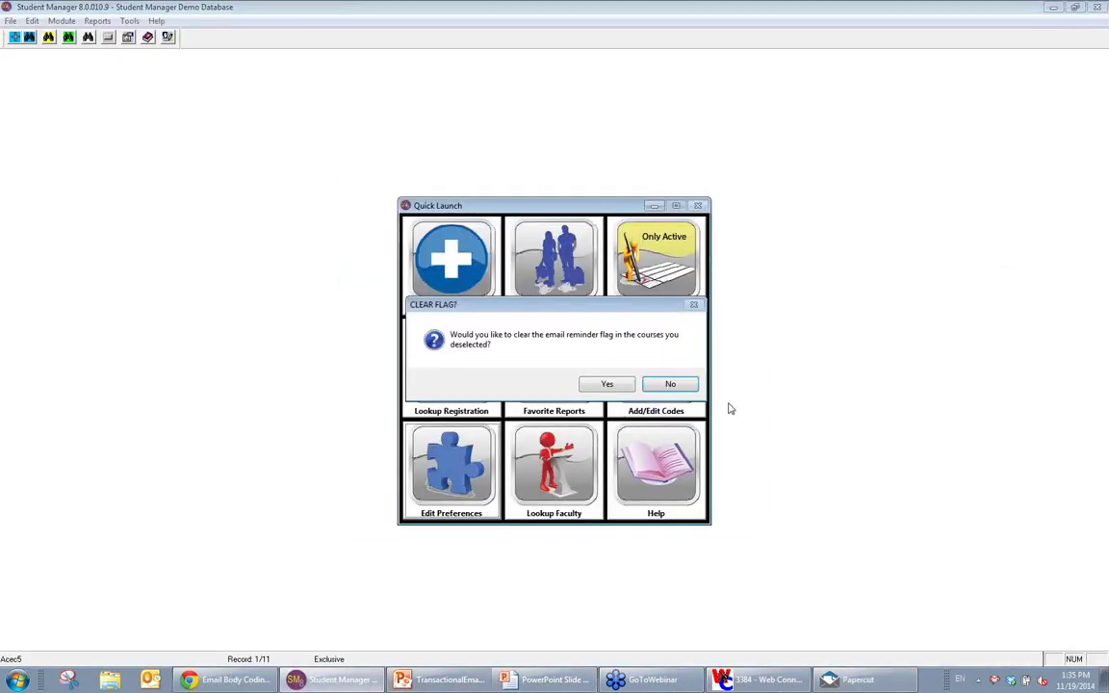
Step: Answer No to CLEAR FLAG? so deselected courses keep their reminder flag
{"action": "left_click", "coordinate": [664, 385]}
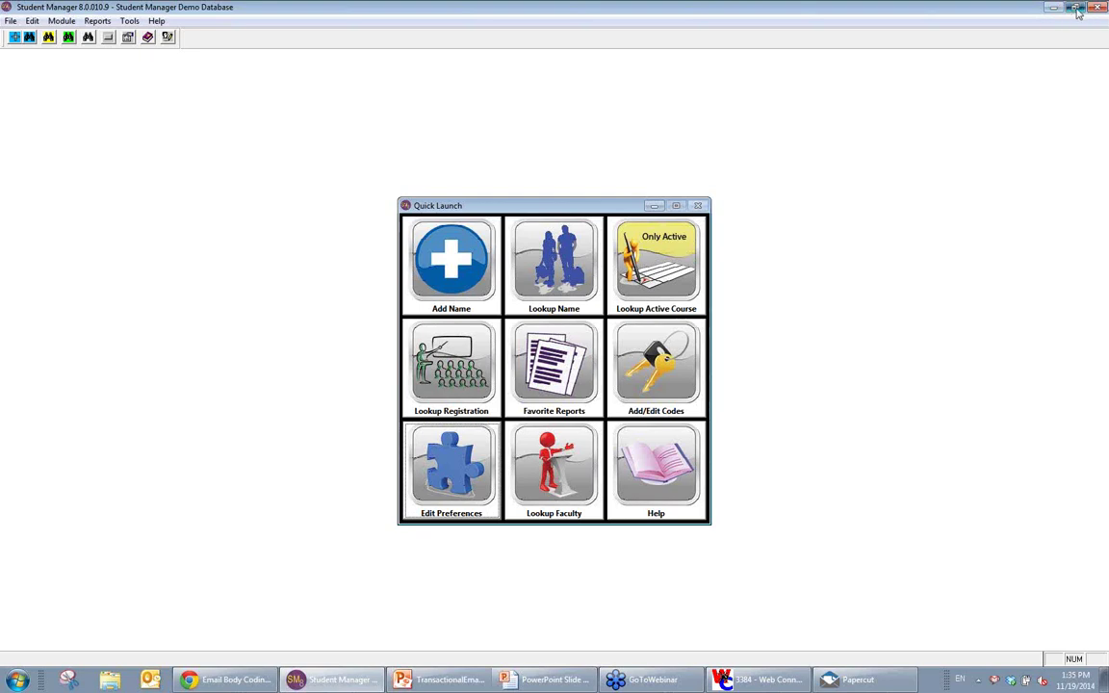
Step: Open course 13FCROCHET2A's CROCHET2 catalog entry, select the Intermediate Crochet name, and save it
{"action": "left_click", "coordinate": [48, 36]}
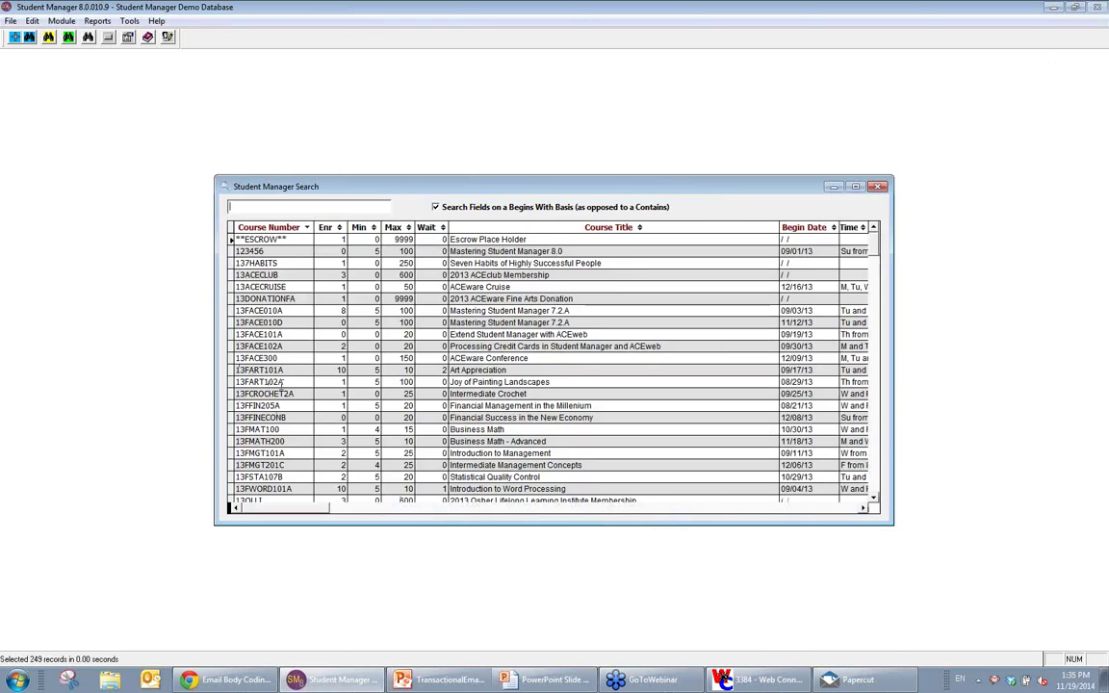
{"action": "double_click", "coordinate": [261, 393]}
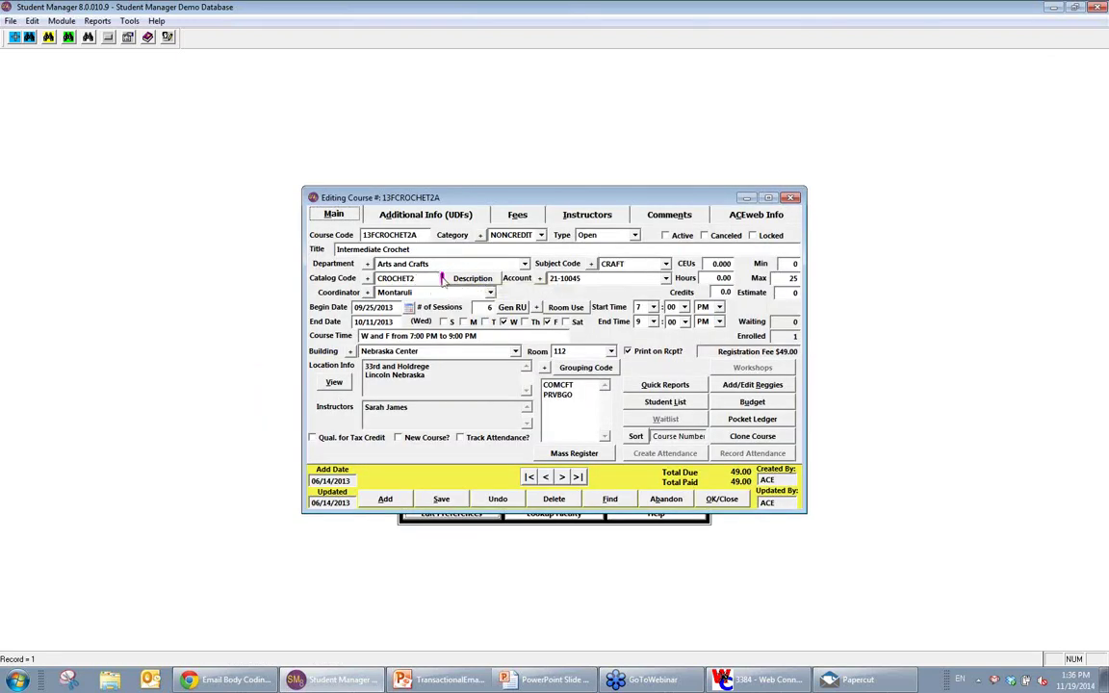
{"action": "left_click", "coordinate": [471, 278]}
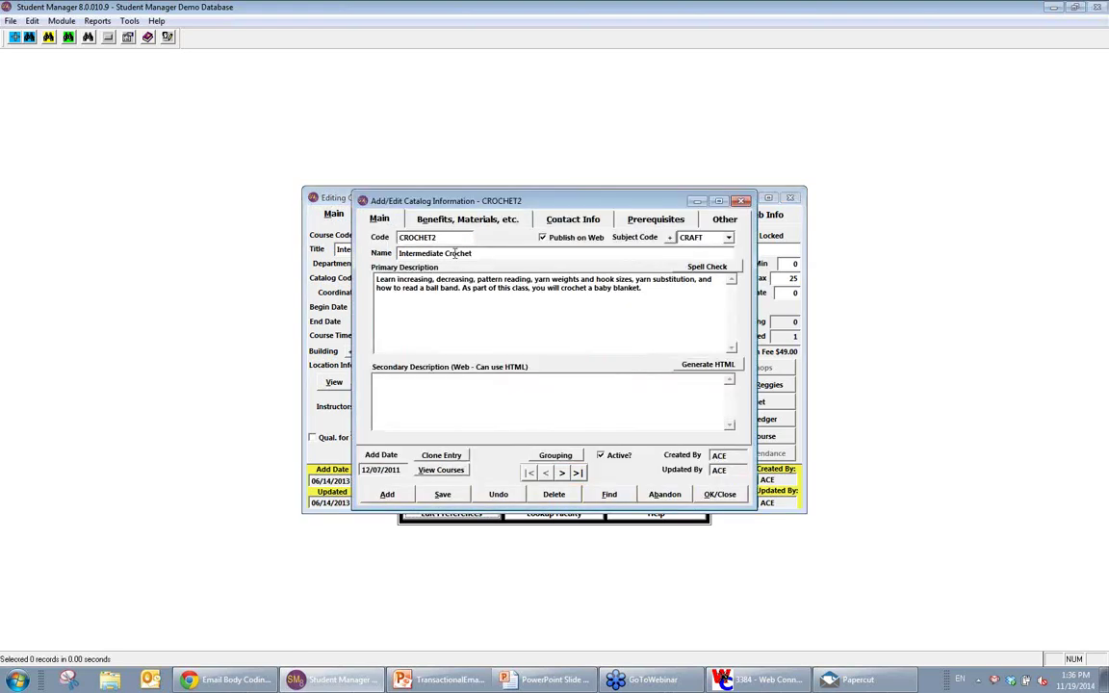
{"action": "left_click_drag", "start_coordinate": [476, 253], "coordinate": [397, 253]}
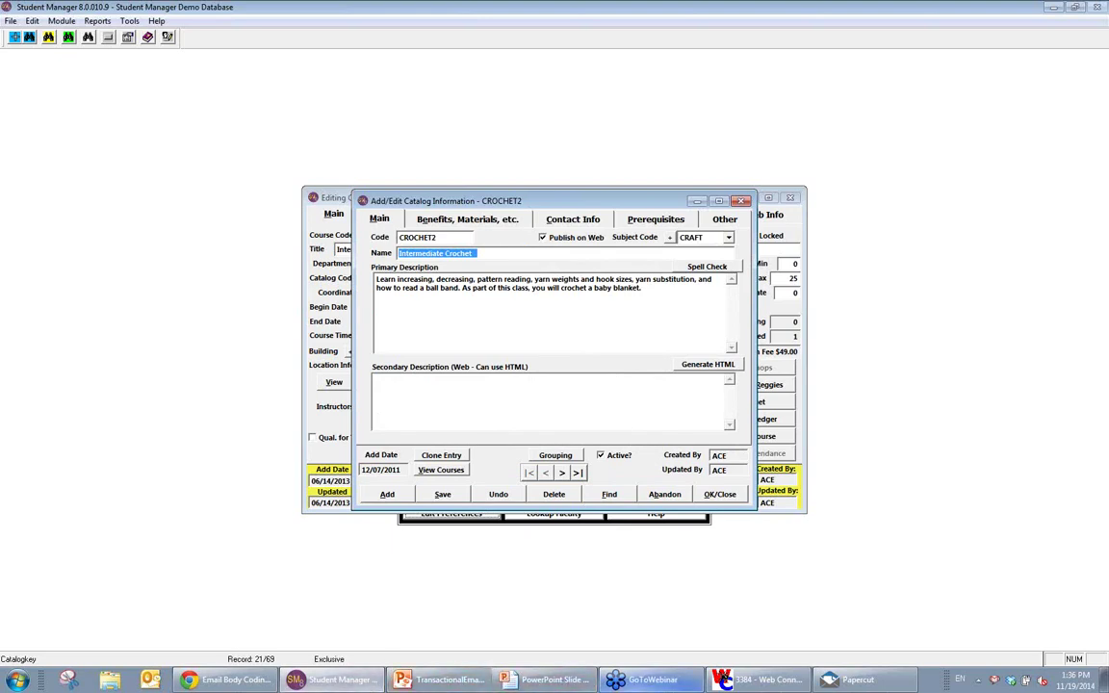
{"action": "mouse_move", "coordinate": [641, 679]}
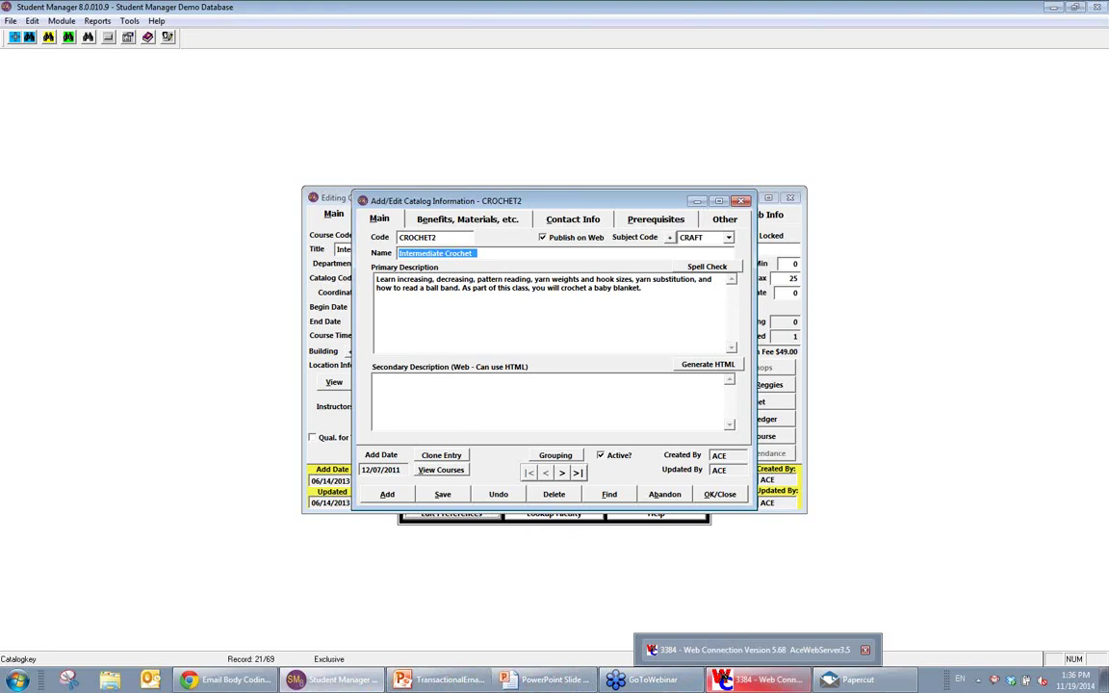
{"action": "left_click", "coordinate": [721, 496]}
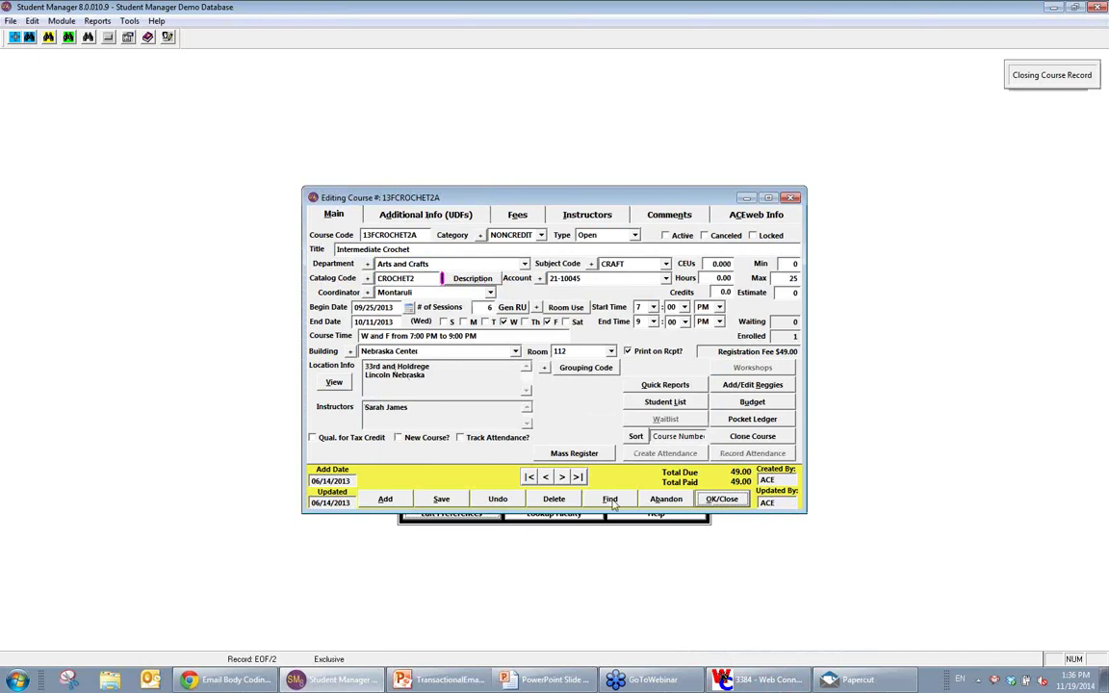
Step: In Chrome, go to the Online Registration Home tab and open the aceware bookmark folder
{"action": "left_click", "coordinate": [240, 686]}
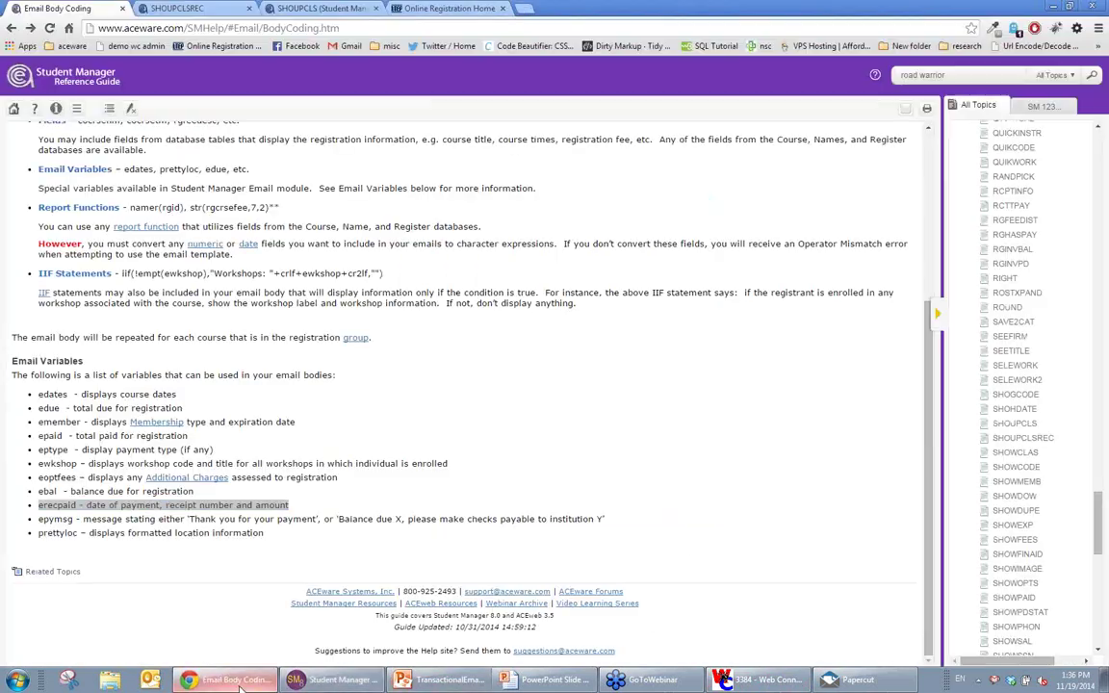
{"action": "left_click", "coordinate": [455, 12]}
{"action": "left_click", "coordinate": [63, 47]}
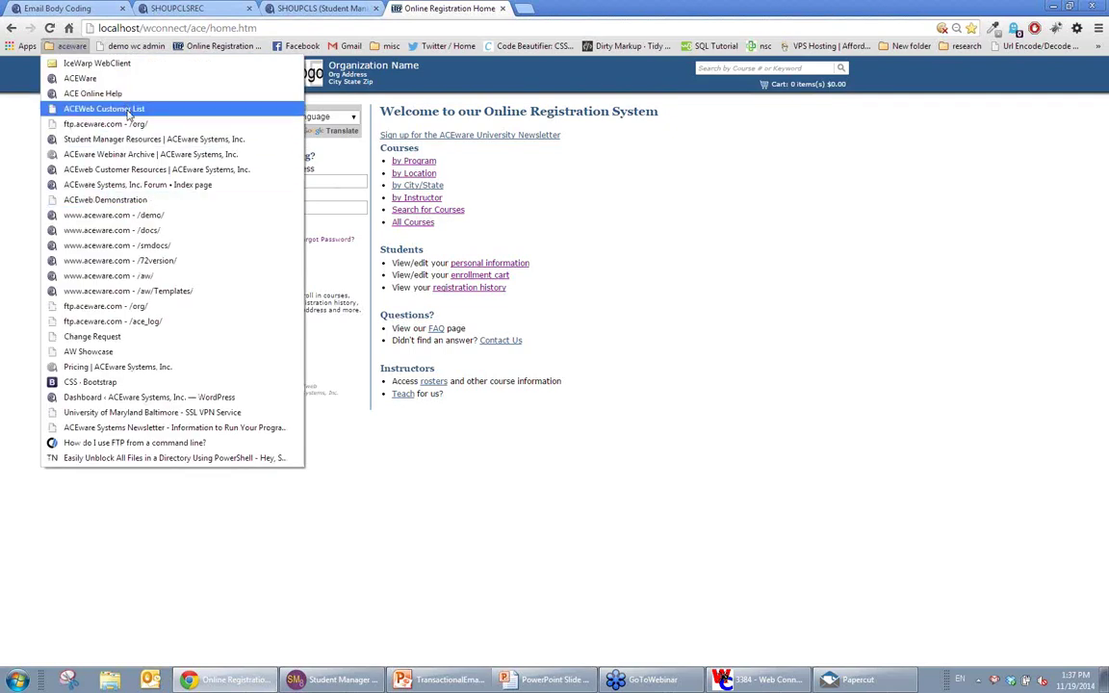
Step: Open the 'Student Manager Resources | ACEware Systems, Inc.' bookmark
{"action": "left_click", "coordinate": [137, 138]}
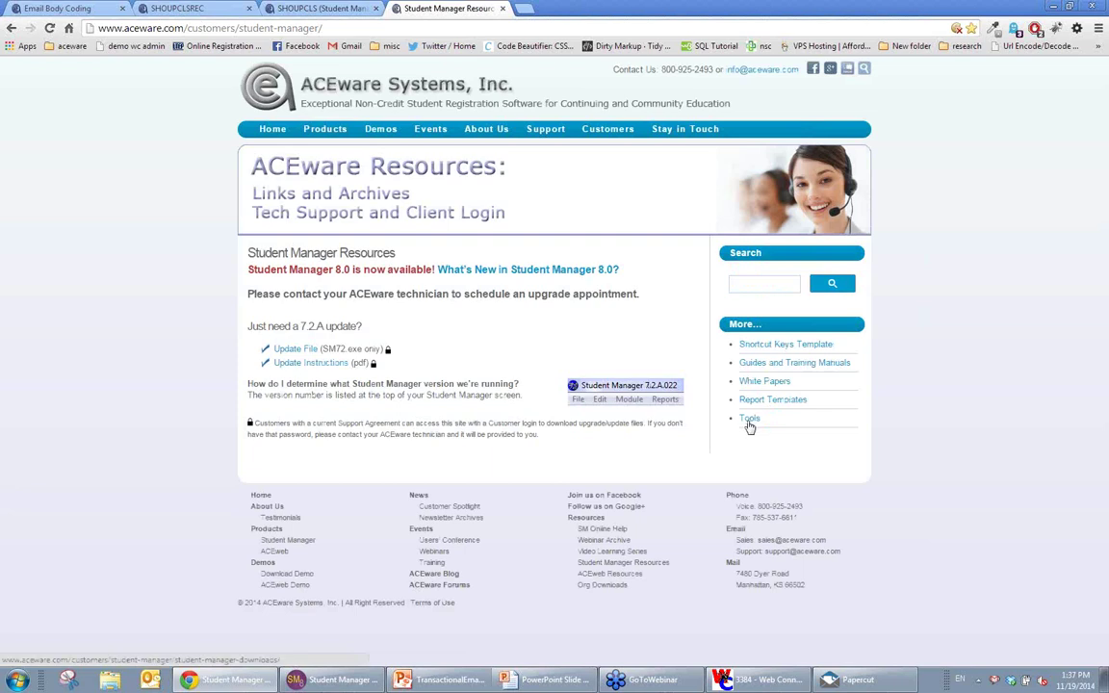
Step: Follow the Tools link under More... to the Student Manager Downloads page
{"action": "left_click", "coordinate": [749, 422]}
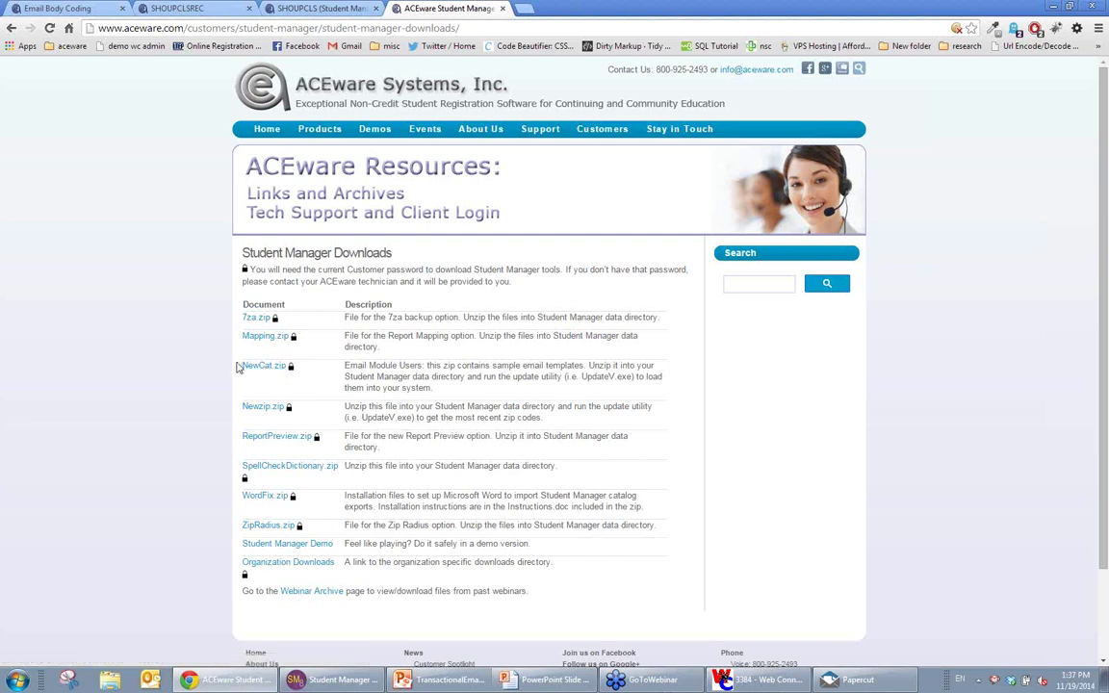
Step: Download NewCat.zip, open the downloaded newcat (1).zip to view it, then close it
{"action": "left_click_drag", "start_coordinate": [453, 389], "coordinate": [247, 371]}
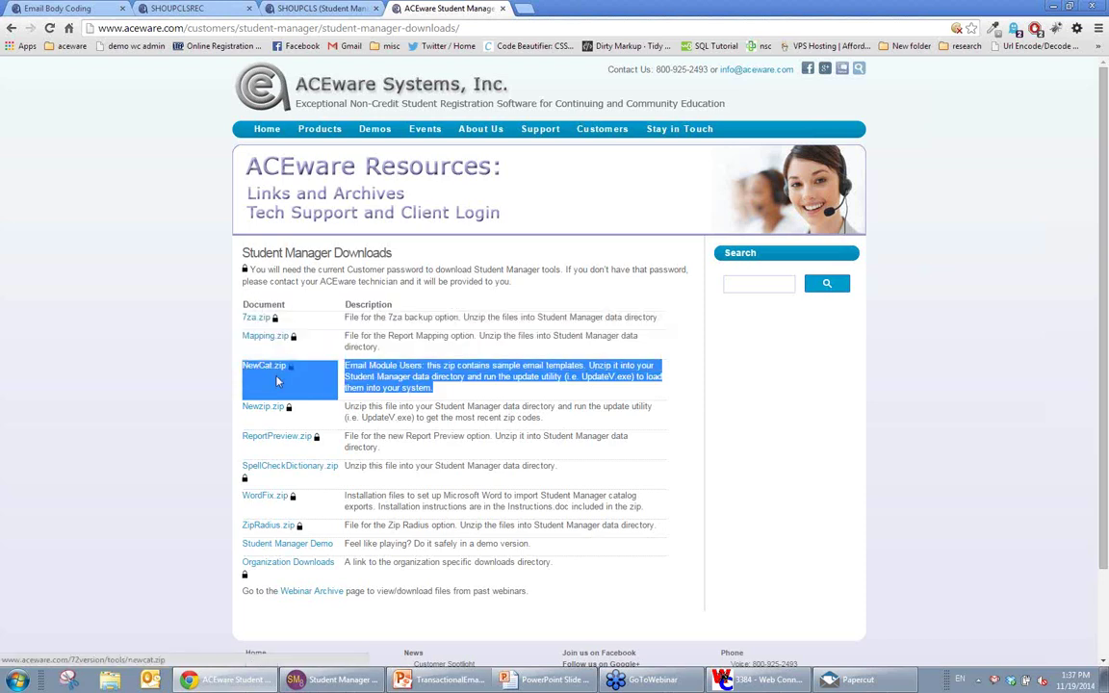
{"action": "left_click", "coordinate": [262, 372]}
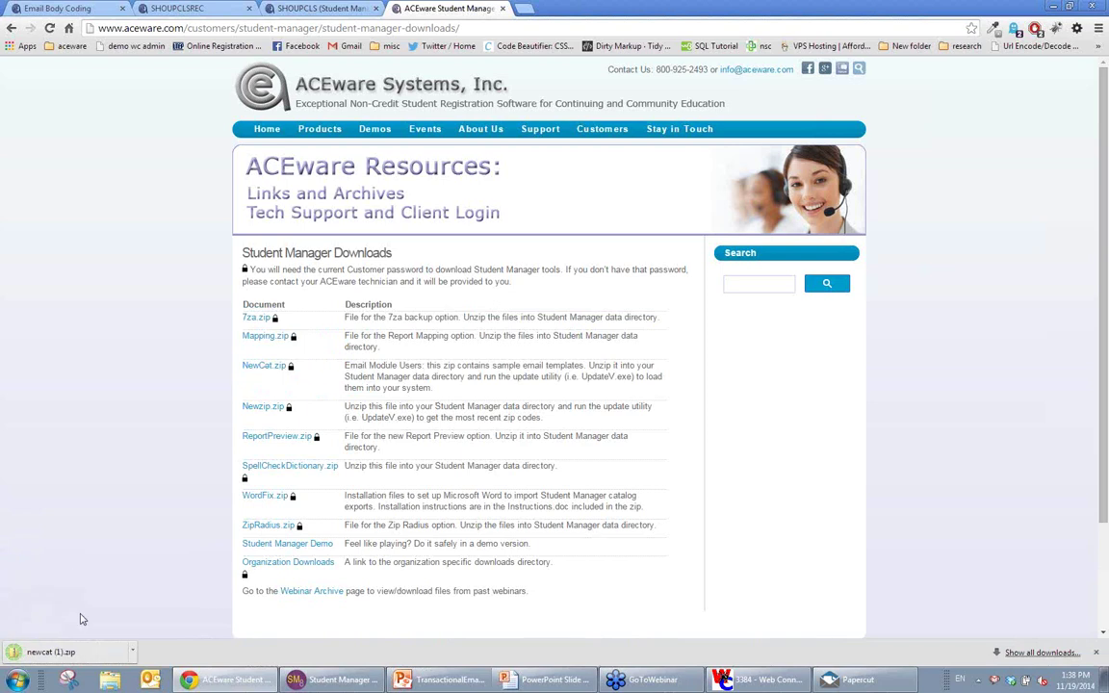
{"action": "left_click", "coordinate": [48, 652]}
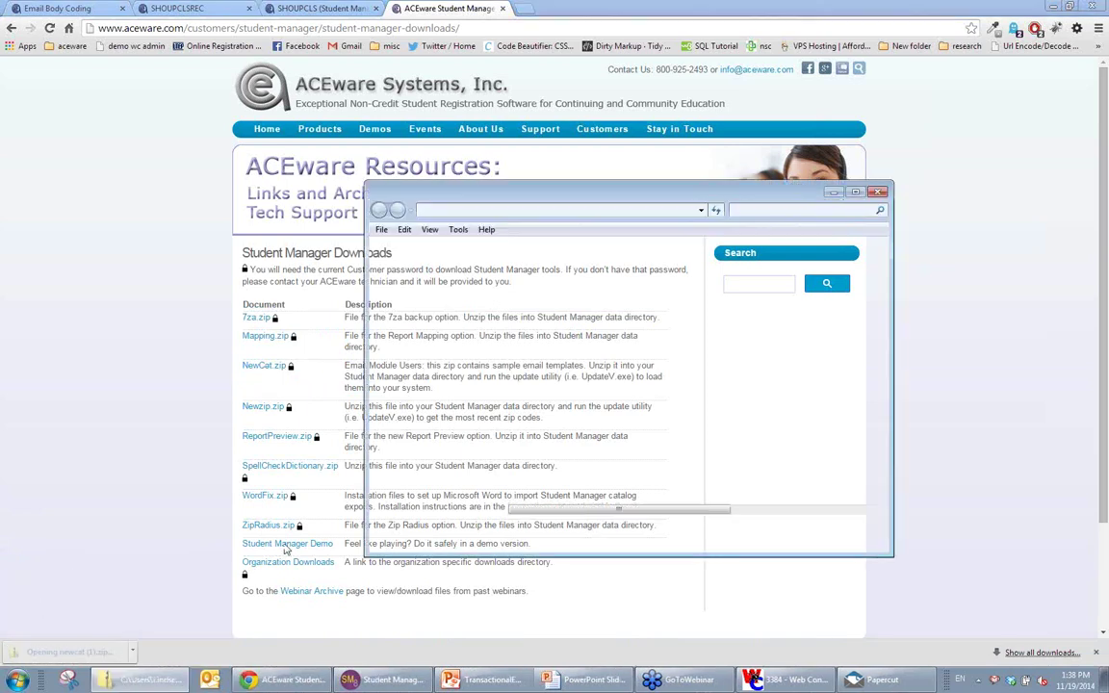
{"action": "key", "text": "alt+F4"}
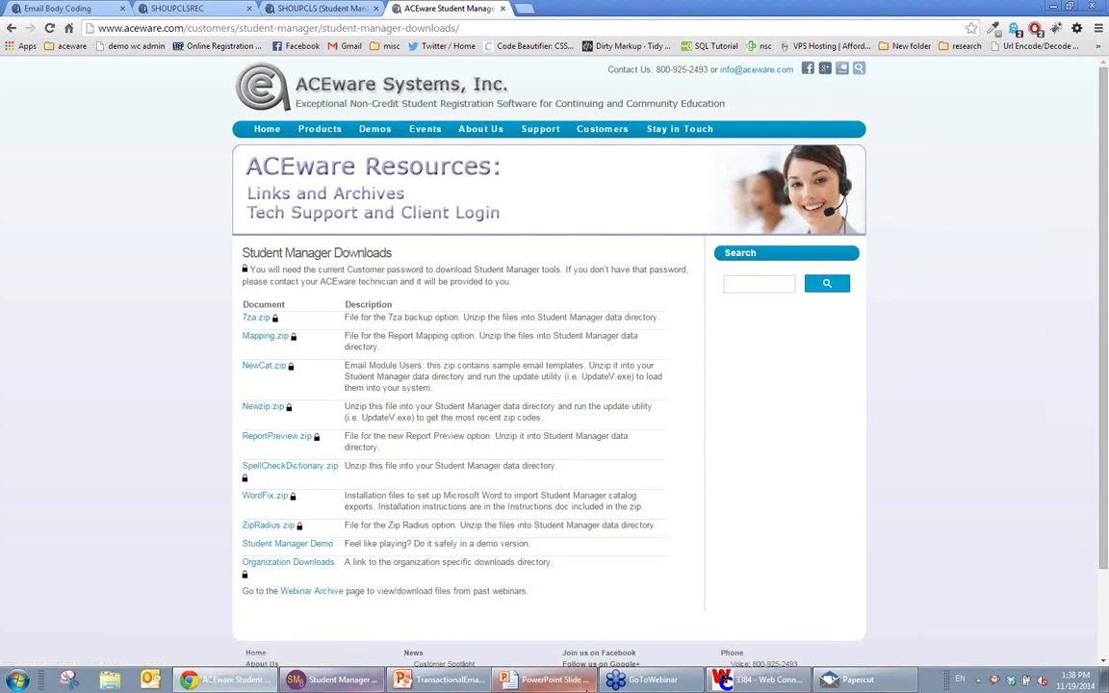
{"action": "mouse_move", "coordinate": [760, 680]}
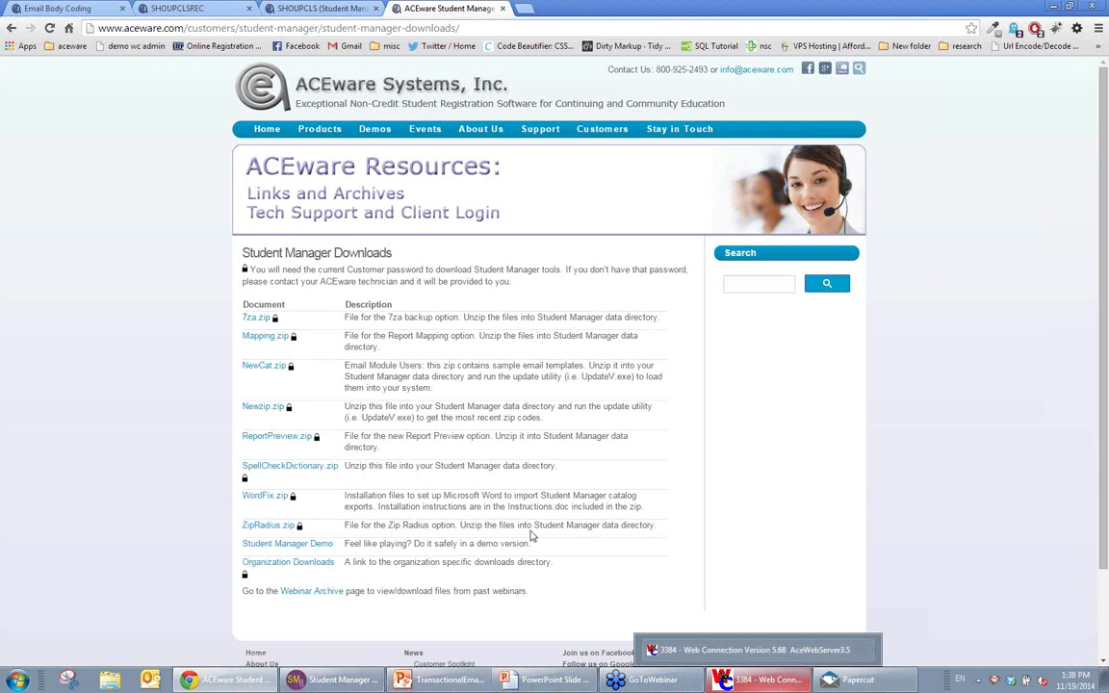
Step: Run Email Template Import on newcat.DBF from SM8DEMO and dismiss the completion message (13 processed)
{"action": "left_click", "coordinate": [364, 681]}
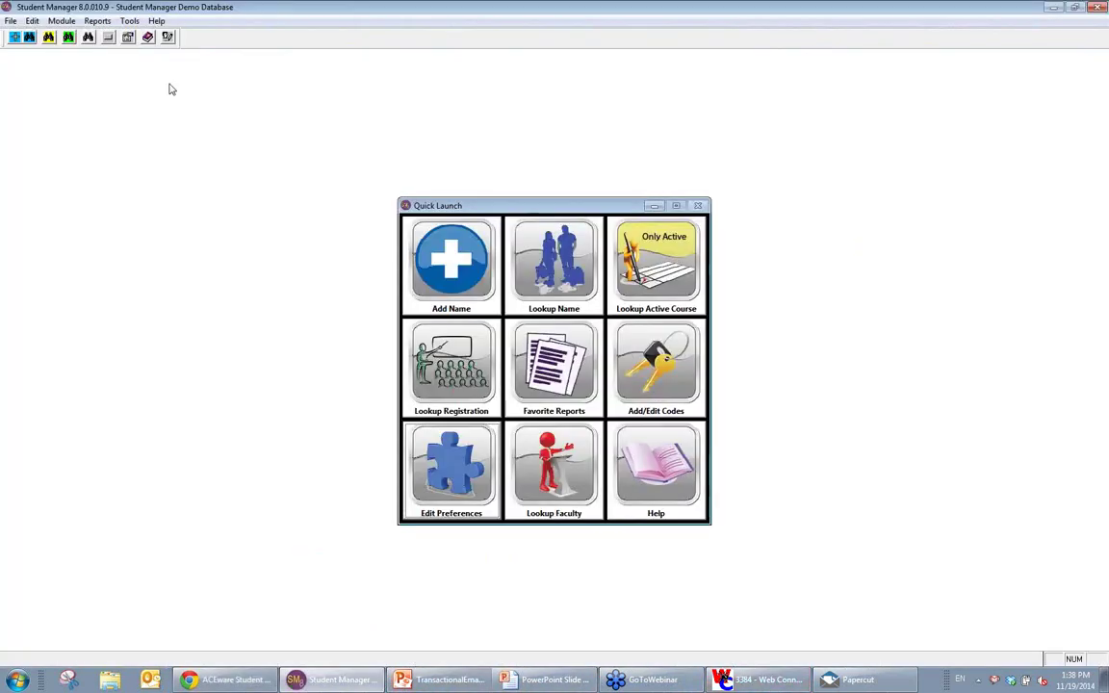
{"action": "left_click", "coordinate": [129, 21]}
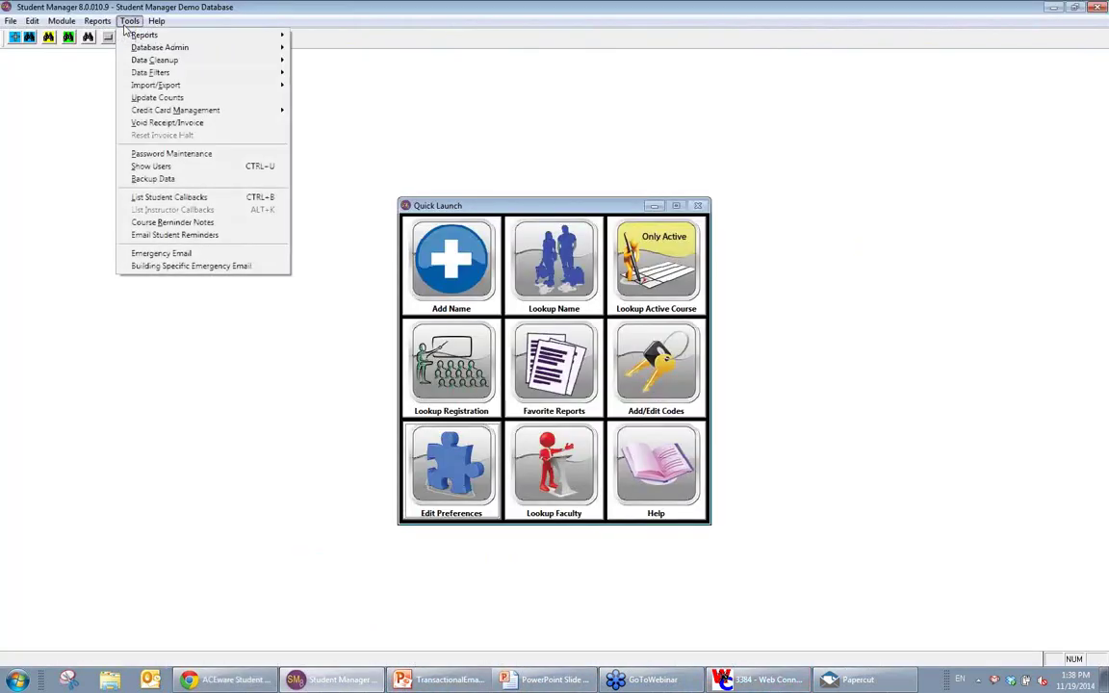
{"action": "mouse_move", "coordinate": [197, 90]}
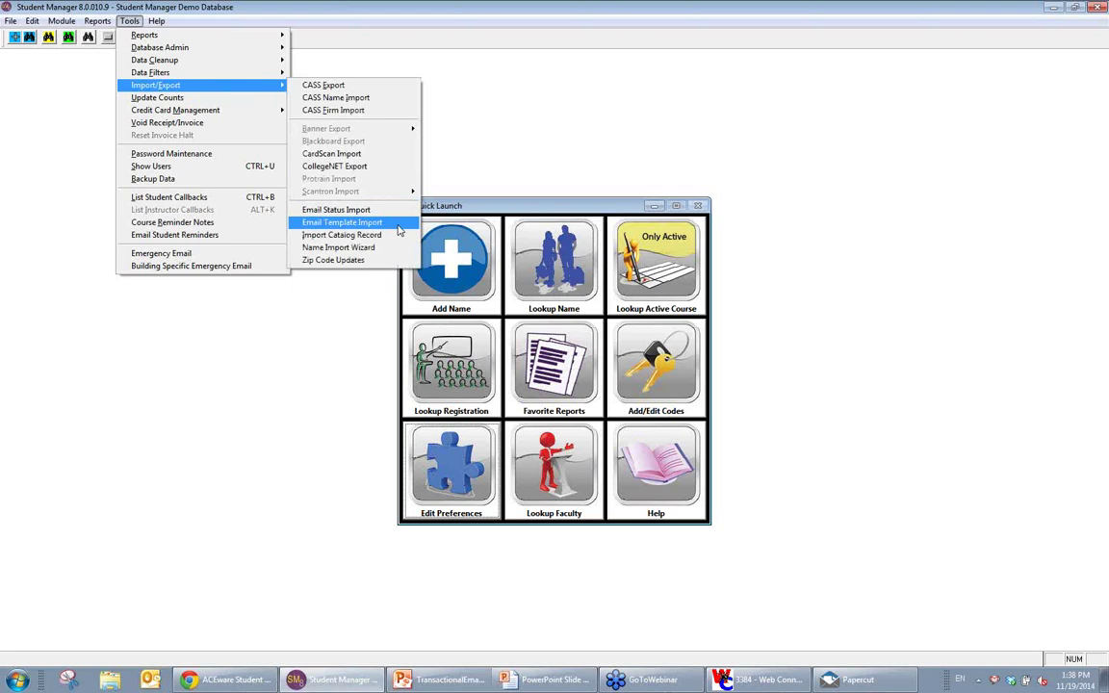
{"action": "left_click", "coordinate": [399, 230]}
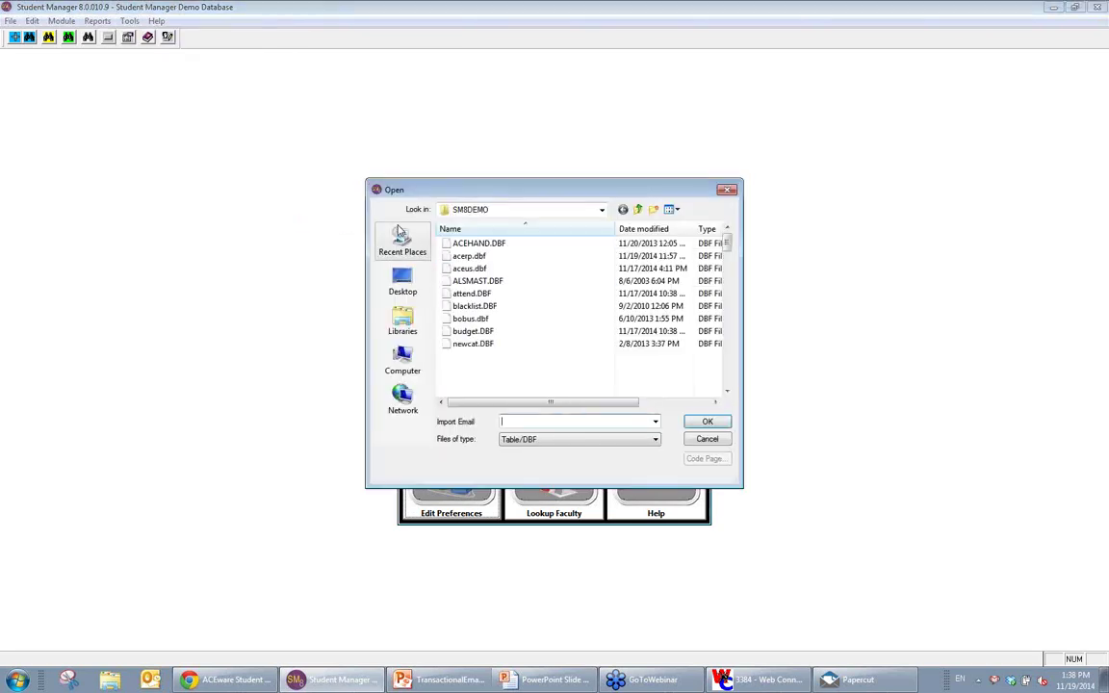
{"action": "left_click", "coordinate": [534, 308]}
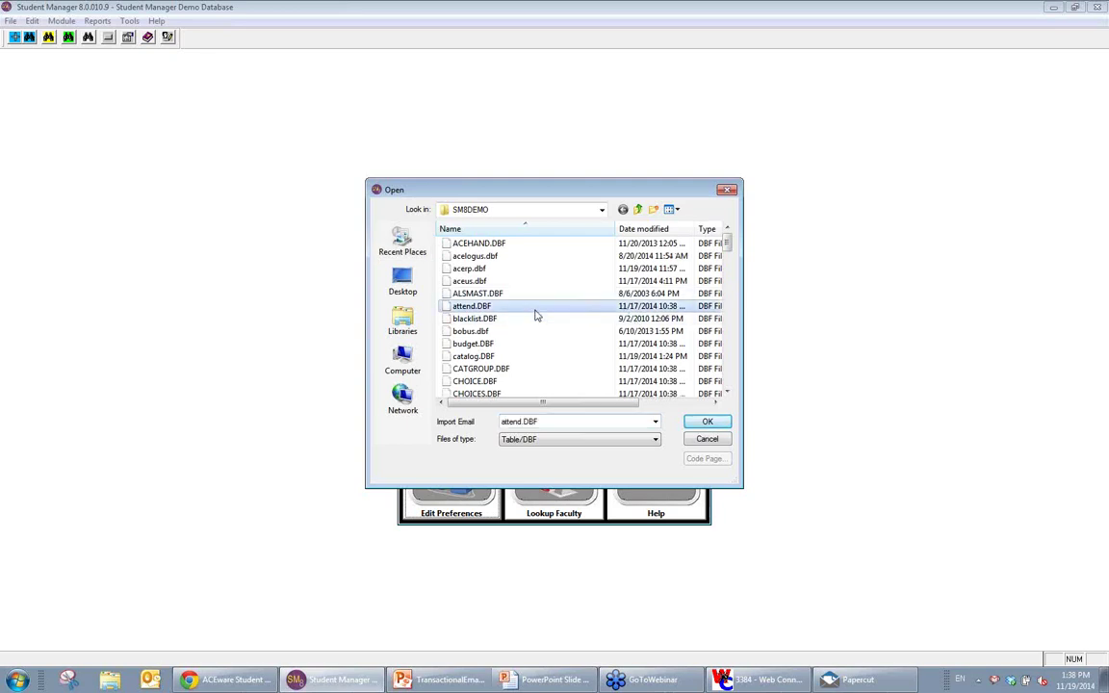
{"action": "type", "text": "newc"}
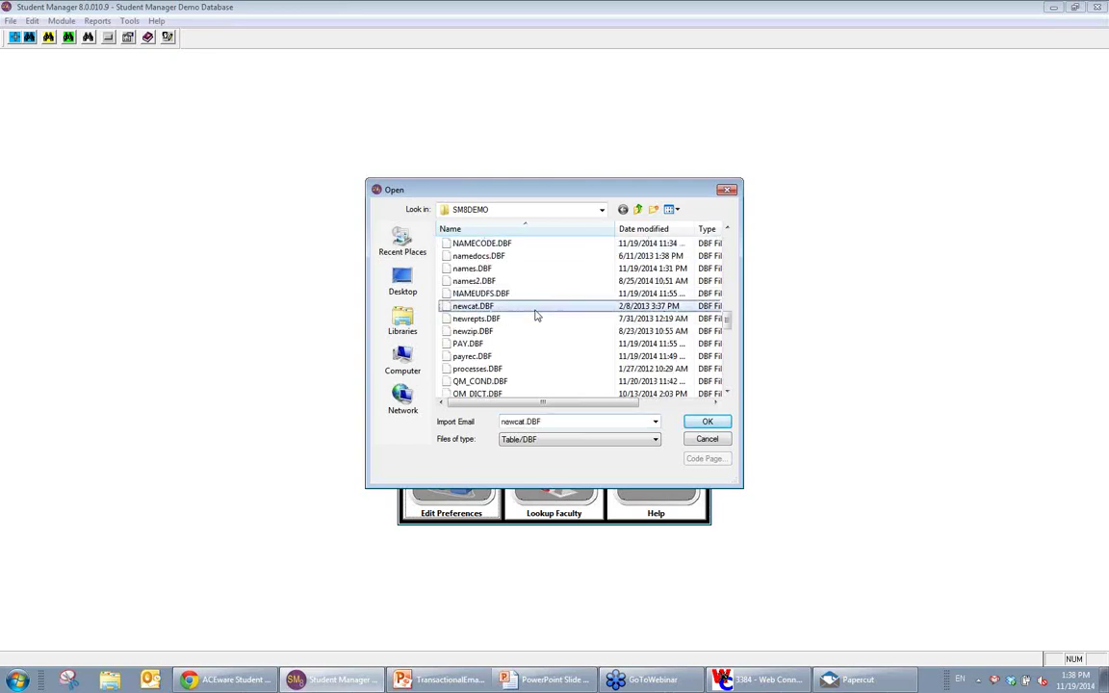
{"action": "left_click", "coordinate": [527, 309]}
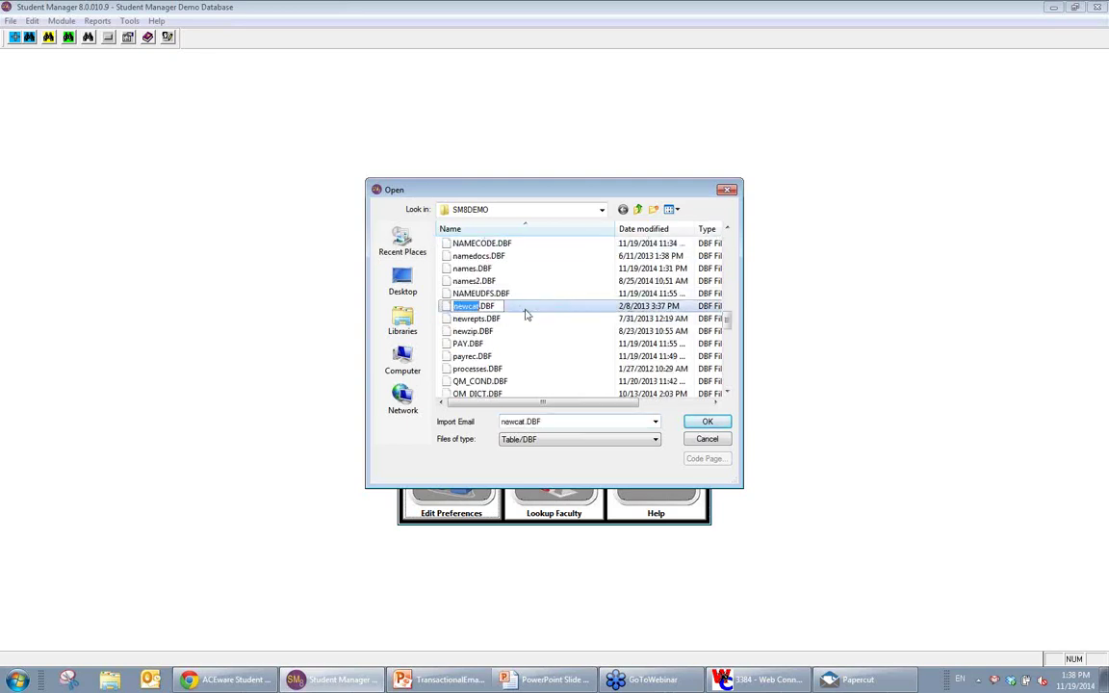
{"action": "key", "text": "Escape"}
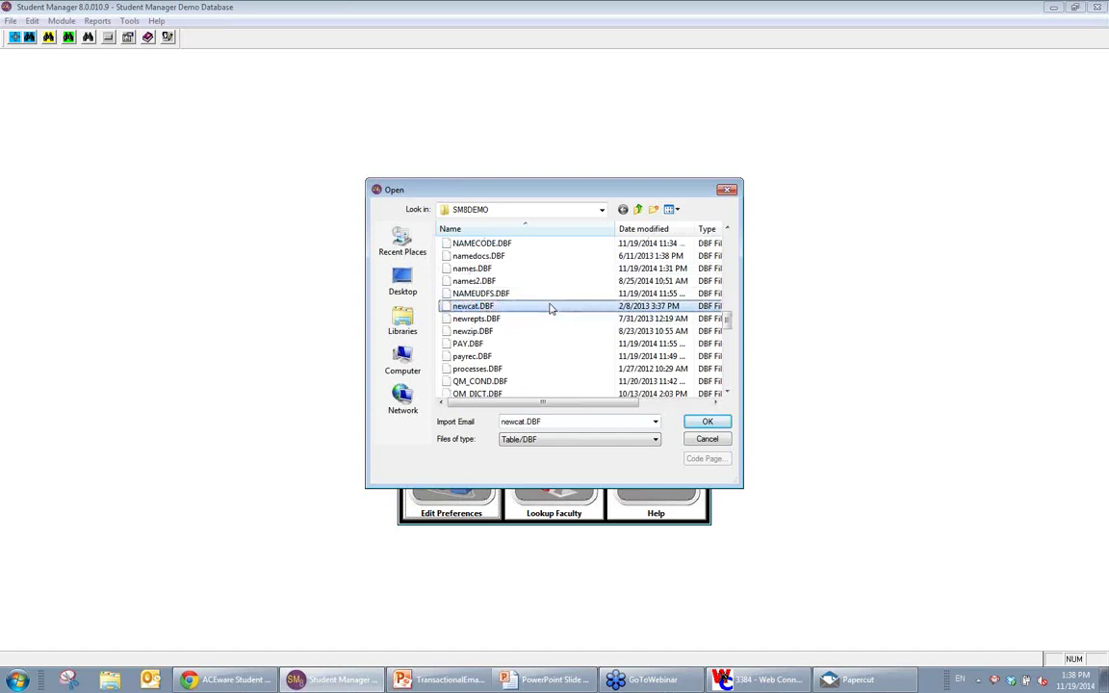
{"action": "key", "text": "Return"}
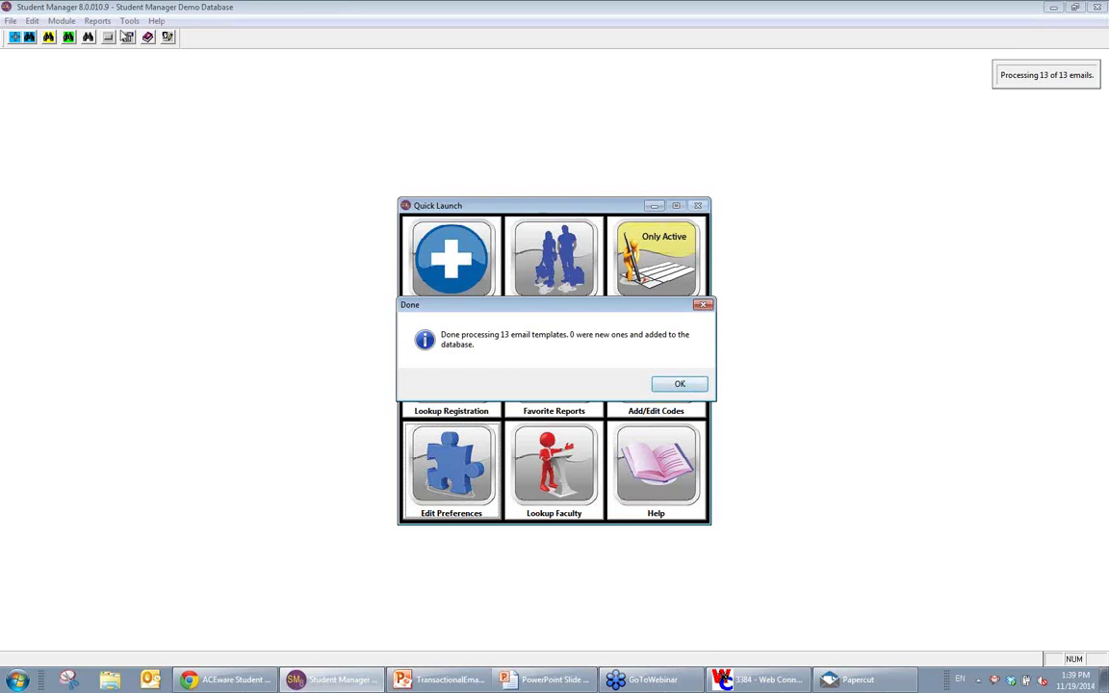
{"action": "left_click", "coordinate": [695, 384]}
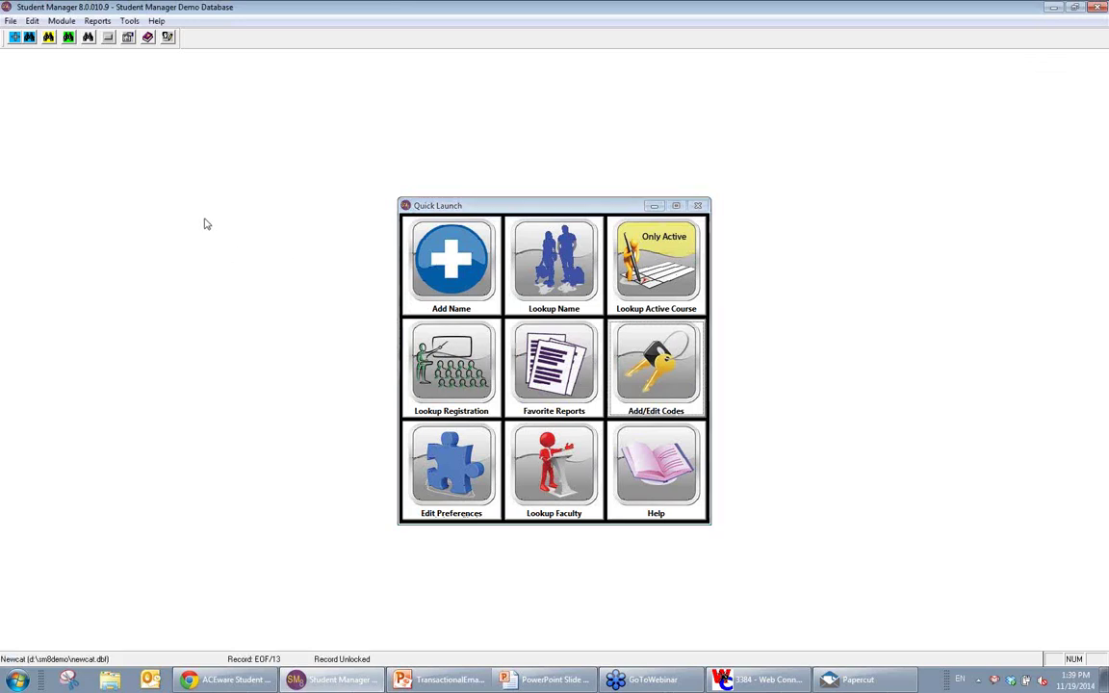
{"action": "mouse_move", "coordinate": [333, 680]}
{"action": "left_click", "coordinate": [208, 681]}
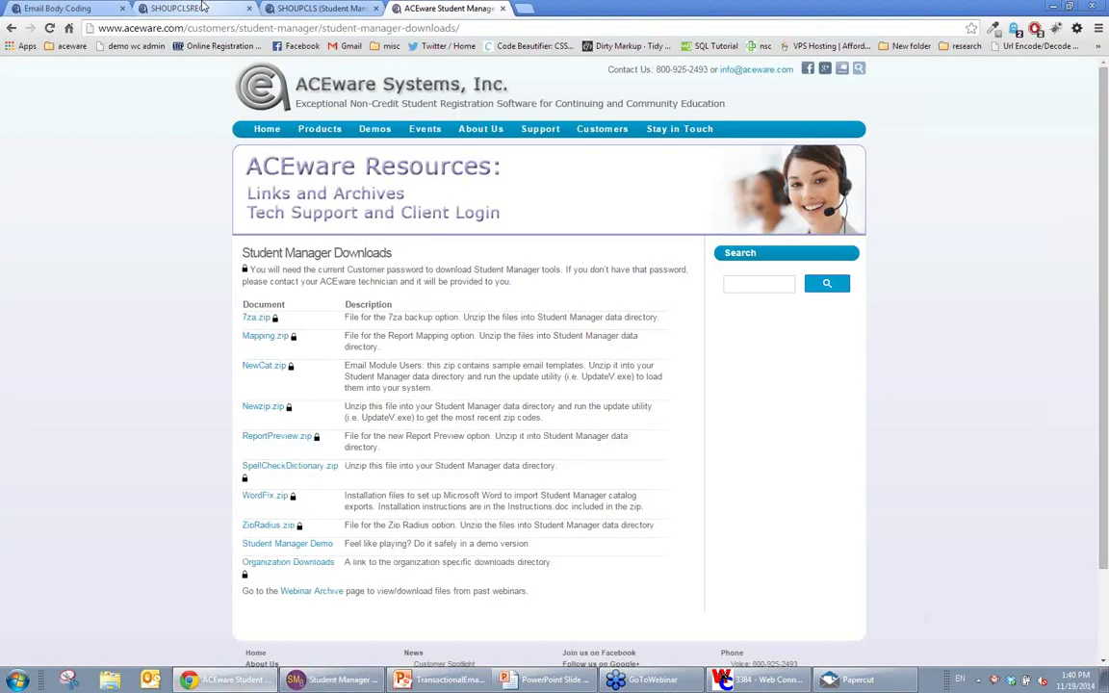
{"action": "left_click", "coordinate": [202, 8]}
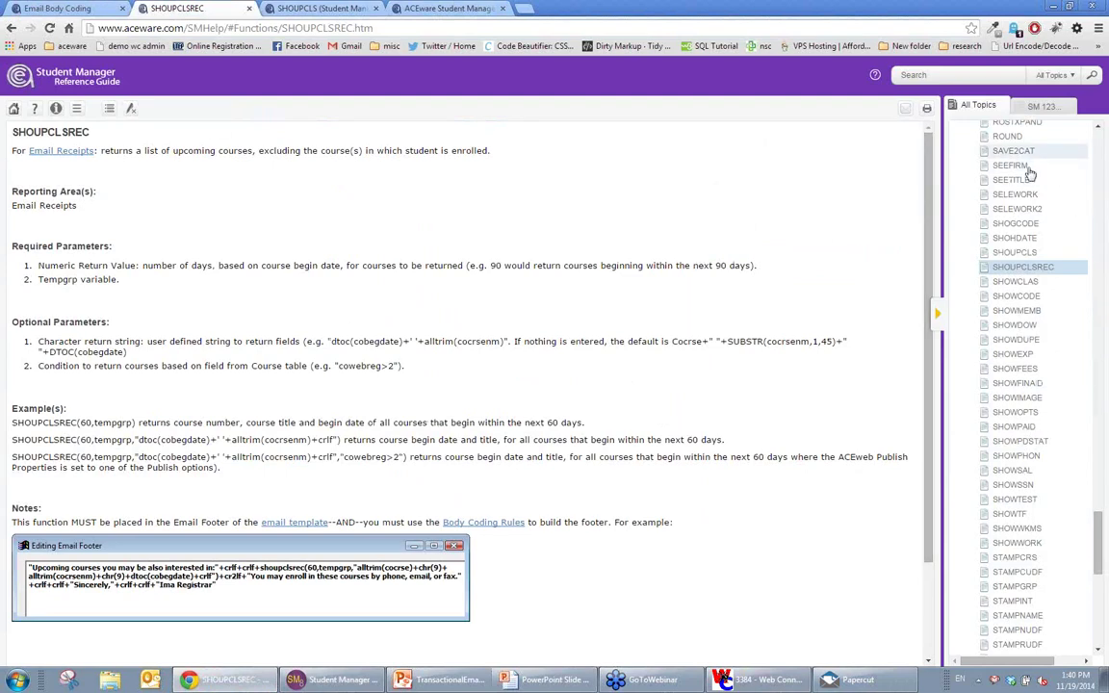
{"action": "left_click_drag", "start_coordinate": [91, 132], "coordinate": [34, 132]}
{"action": "left_click", "coordinate": [303, 230]}
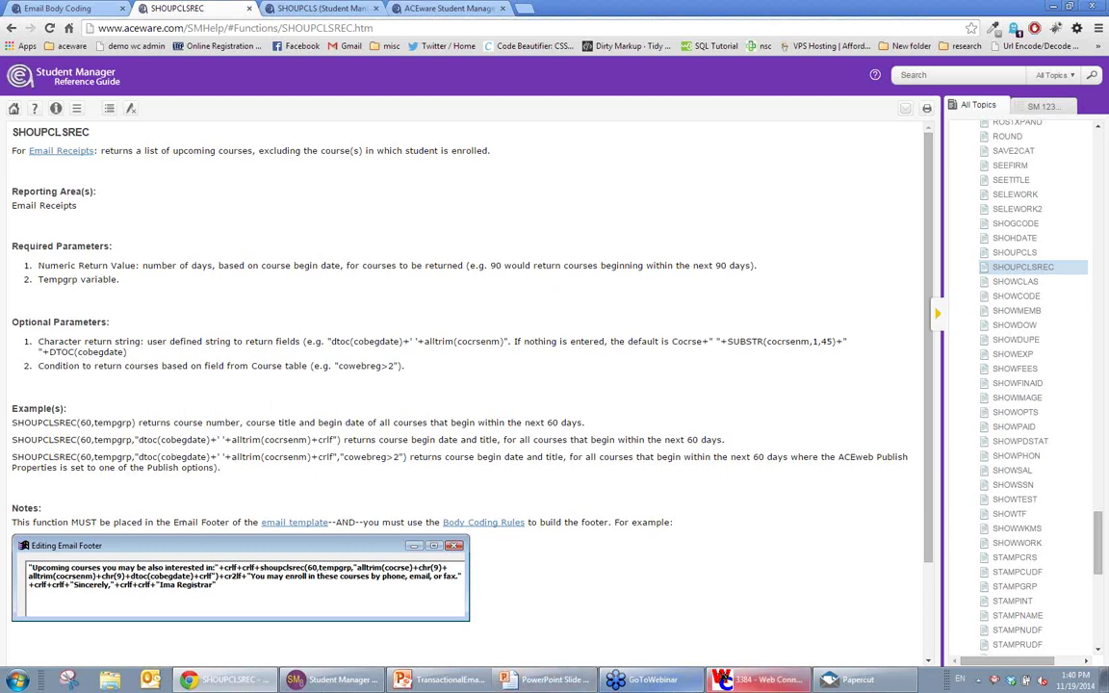
{"action": "left_click", "coordinate": [351, 682]}
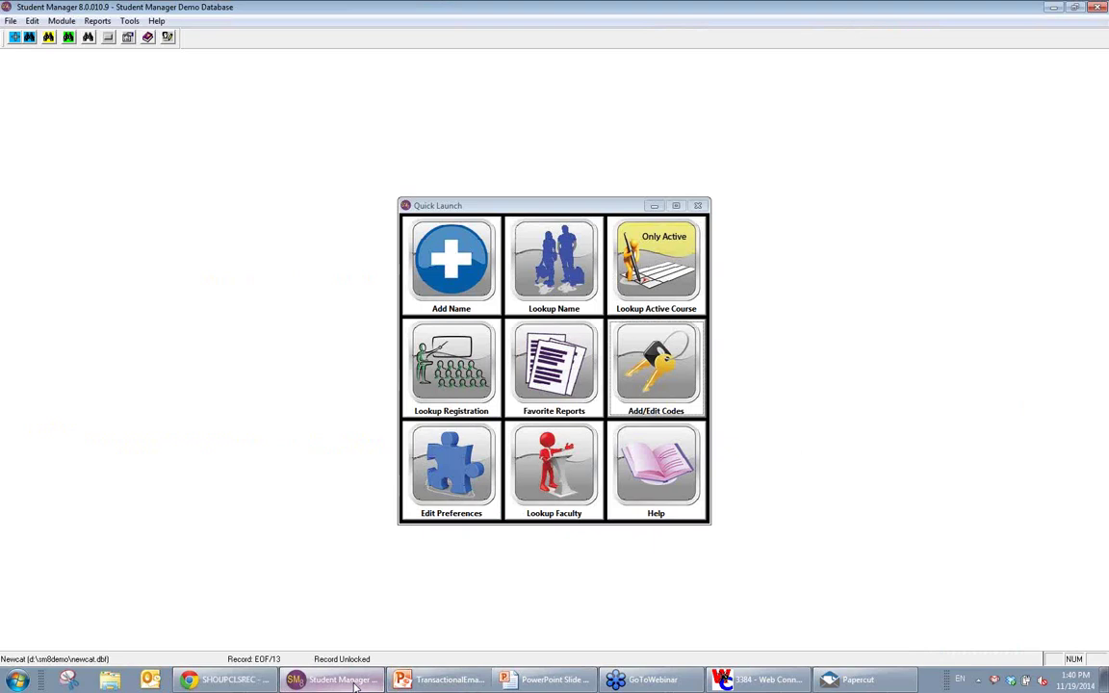
{"action": "left_click", "coordinate": [62, 21]}
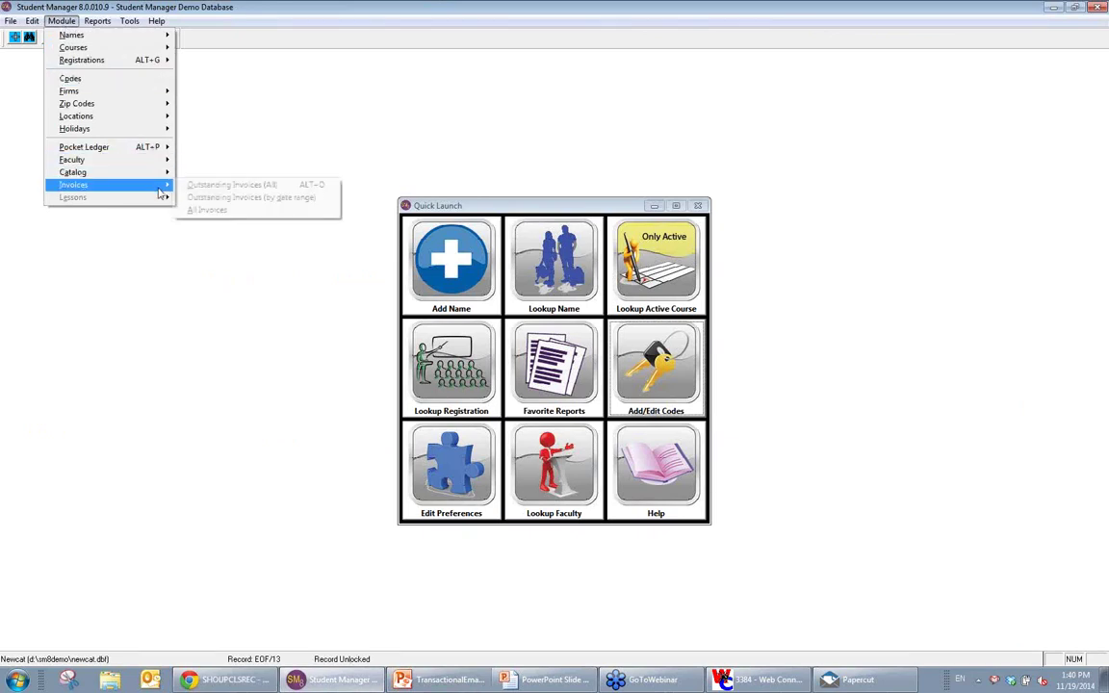
{"action": "mouse_move", "coordinate": [159, 174]}
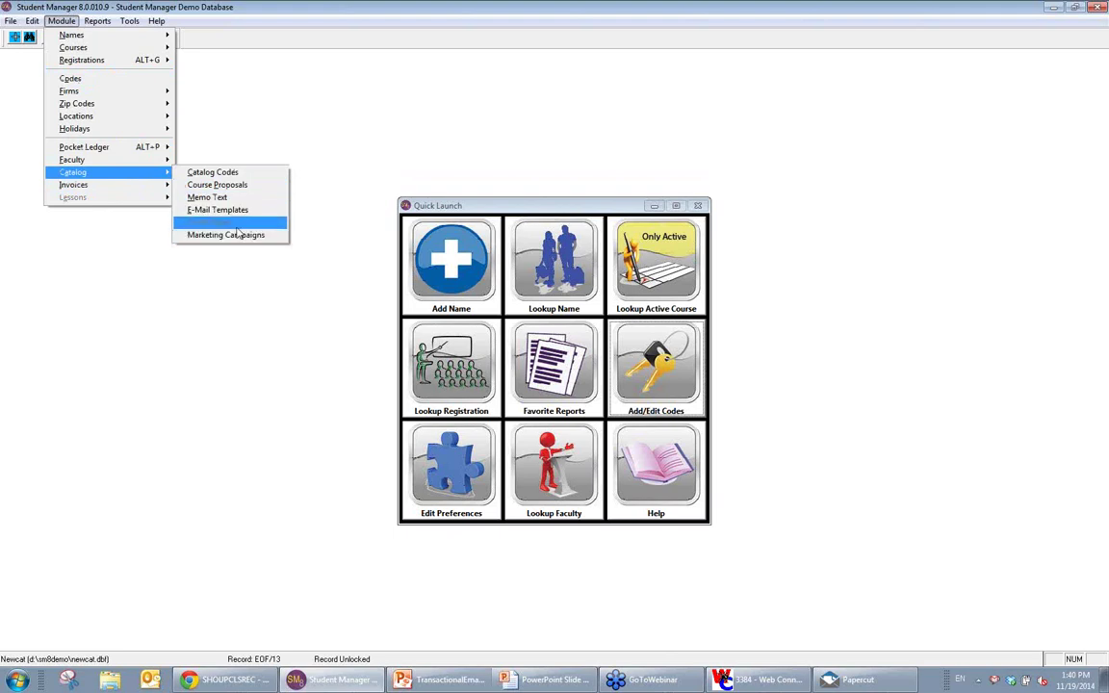
{"action": "left_click", "coordinate": [223, 210]}
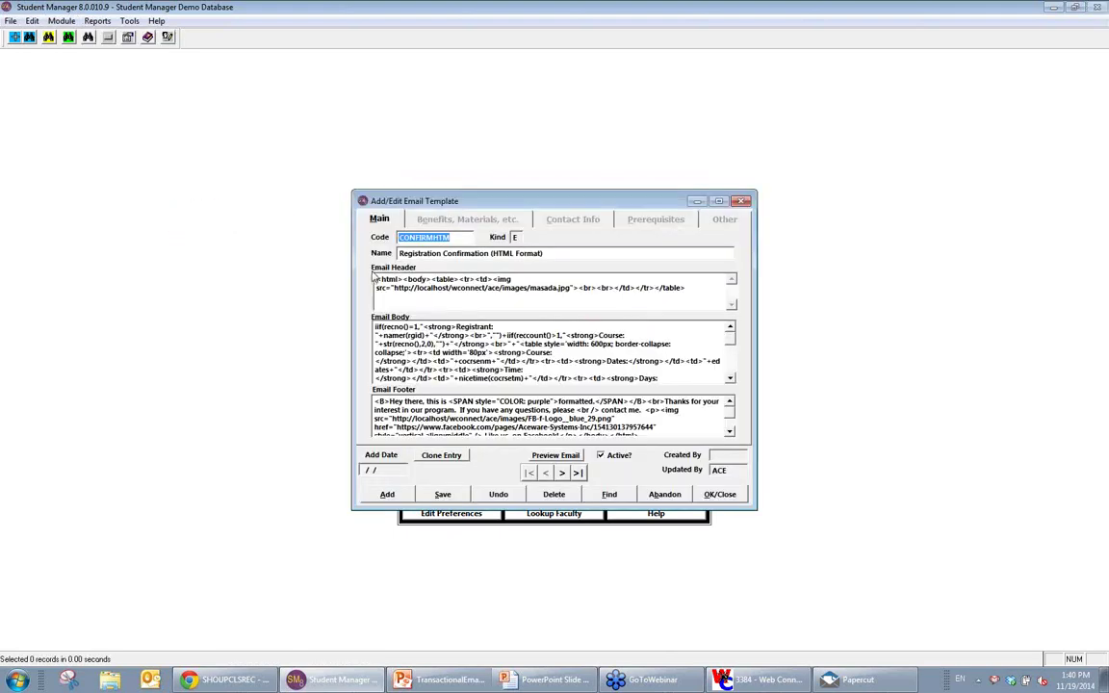
{"action": "left_click_drag", "start_coordinate": [375, 278], "coordinate": [430, 280]}
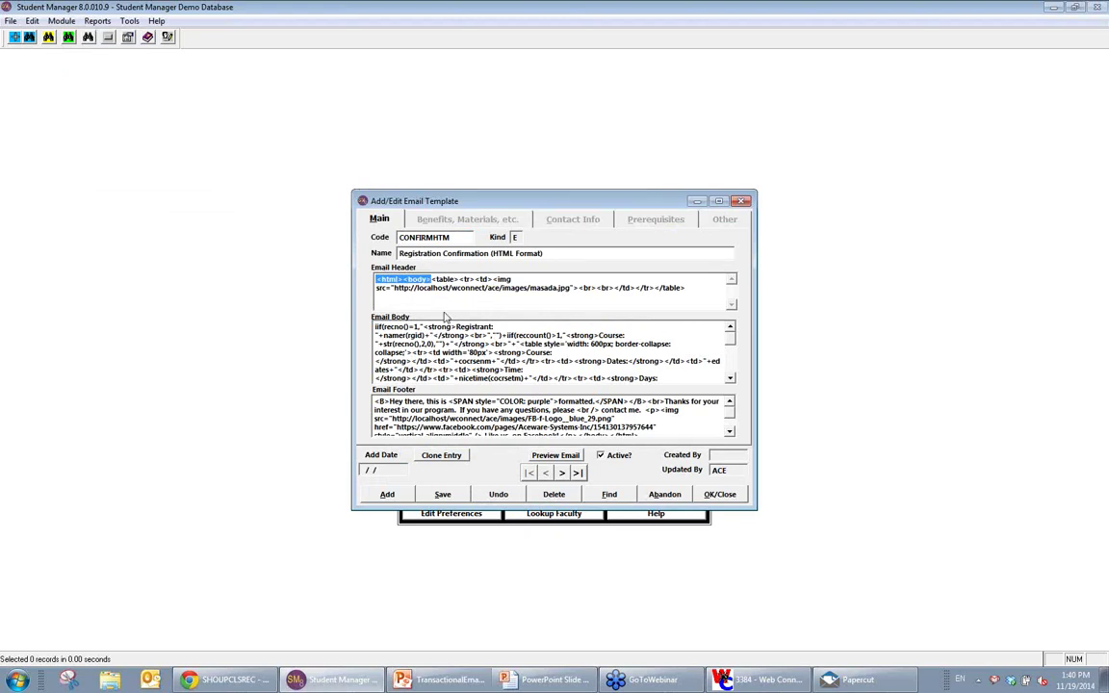
{"action": "left_click_drag", "start_coordinate": [376, 327], "coordinate": [552, 373]}
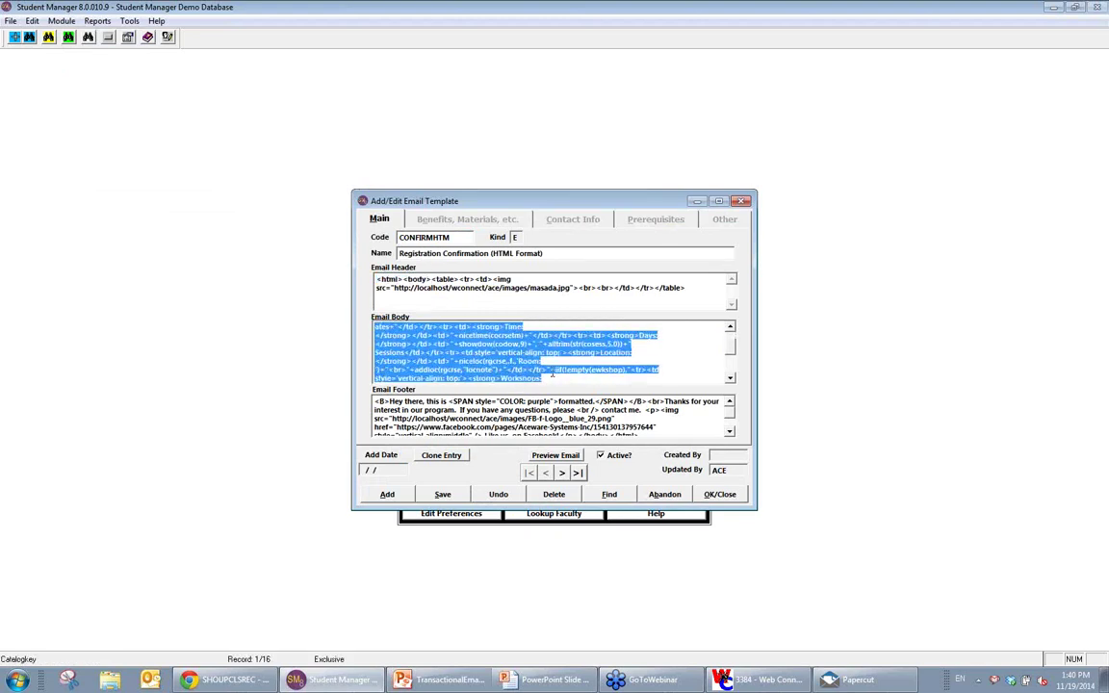
{"action": "left_click", "coordinate": [551, 373]}
{"action": "scroll", "coordinate": [470, 347], "scroll_direction": "down", "scroll_amount": 2}
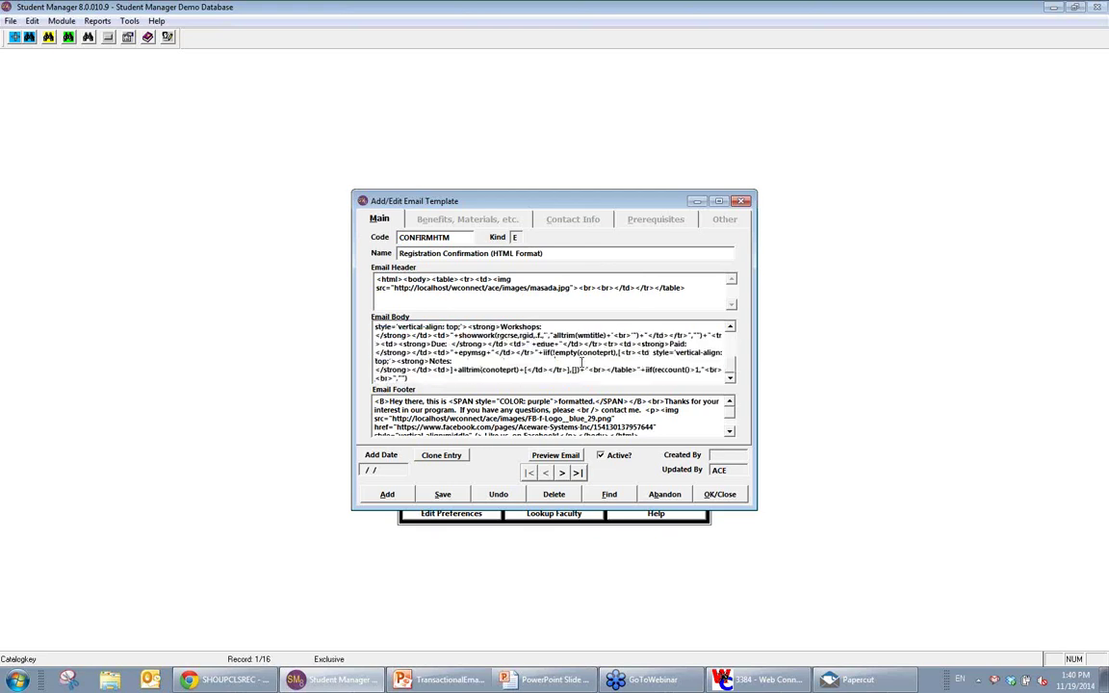
{"action": "double_click", "coordinate": [563, 427]}
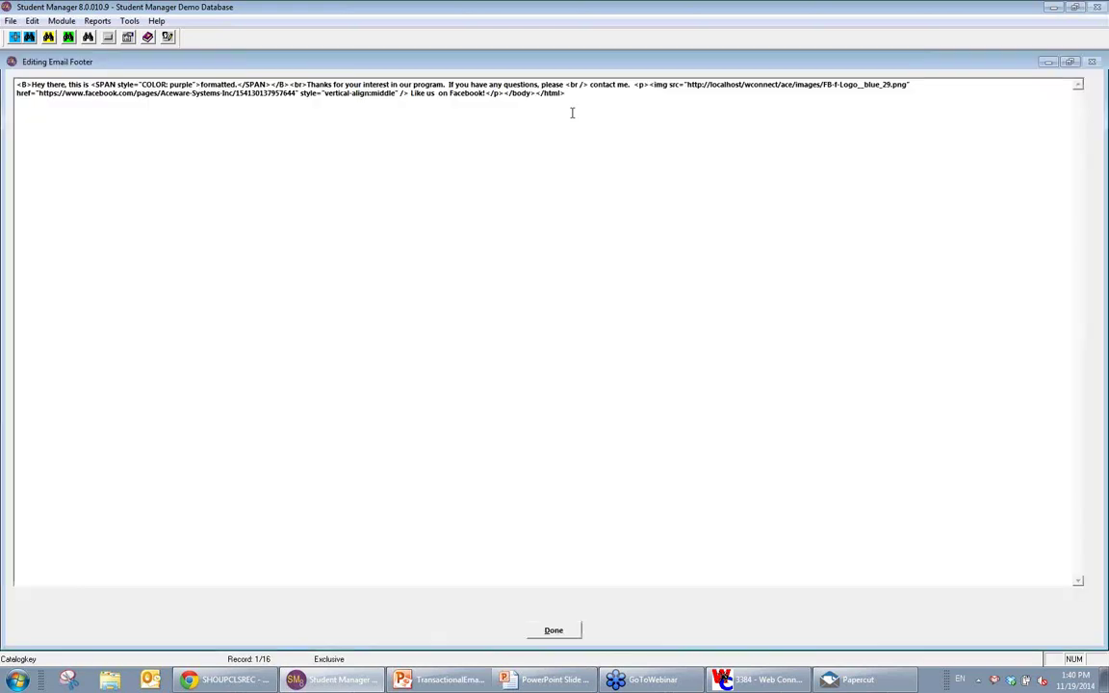
{"action": "left_click_drag", "start_coordinate": [566, 93], "coordinate": [498, 93]}
{"action": "left_click", "coordinate": [554, 631]}
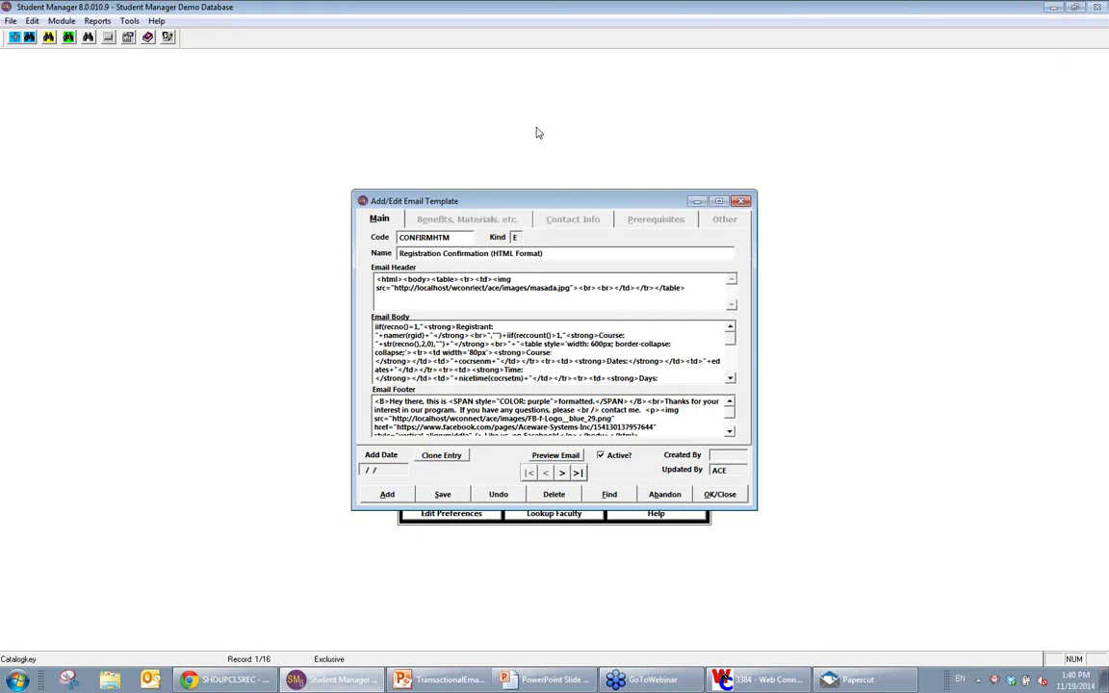
{"action": "left_click", "coordinate": [609, 495]}
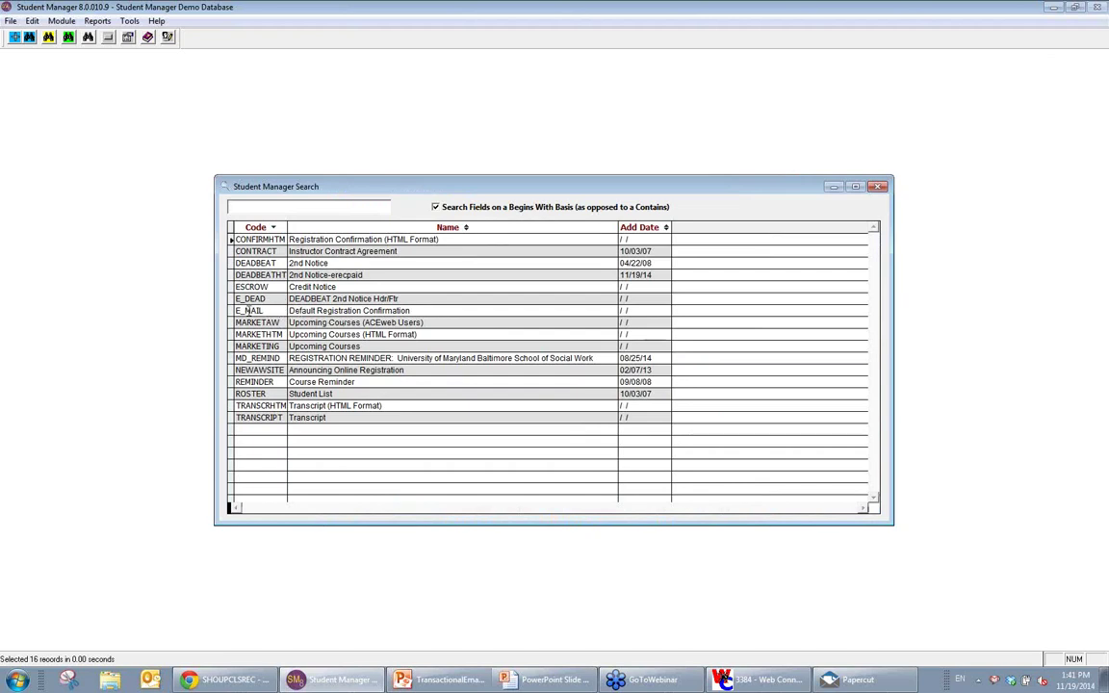
Step: Open the E_MAIL template and browse to the next template record, MARKETAW
{"action": "left_click", "coordinate": [276, 310]}
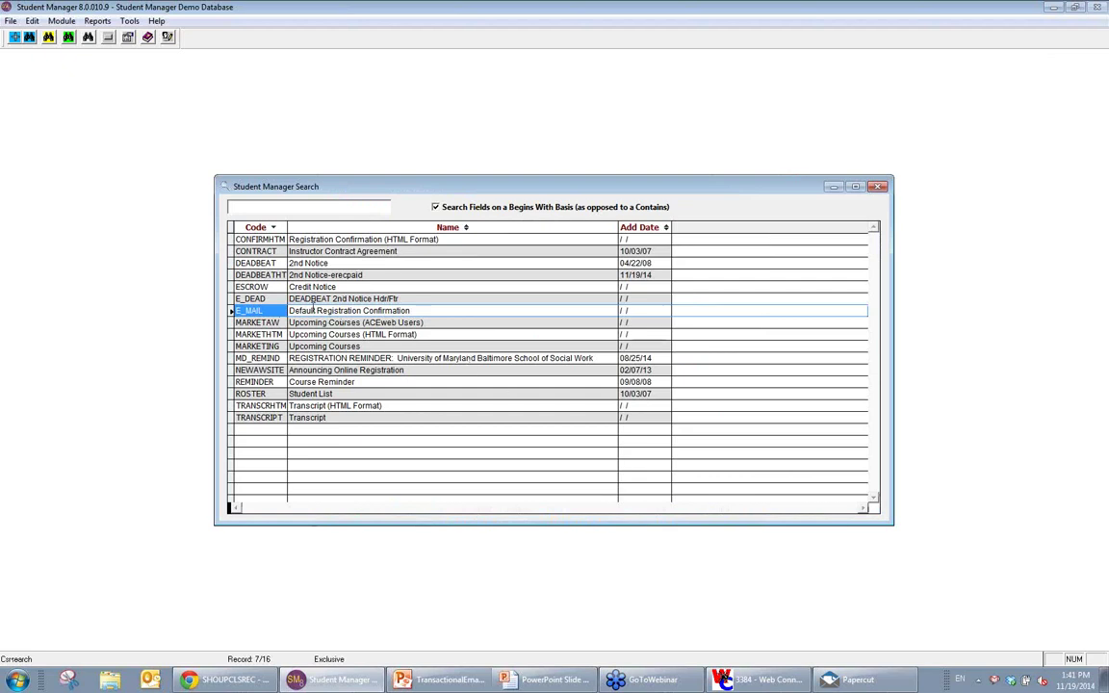
{"action": "double_click", "coordinate": [314, 310]}
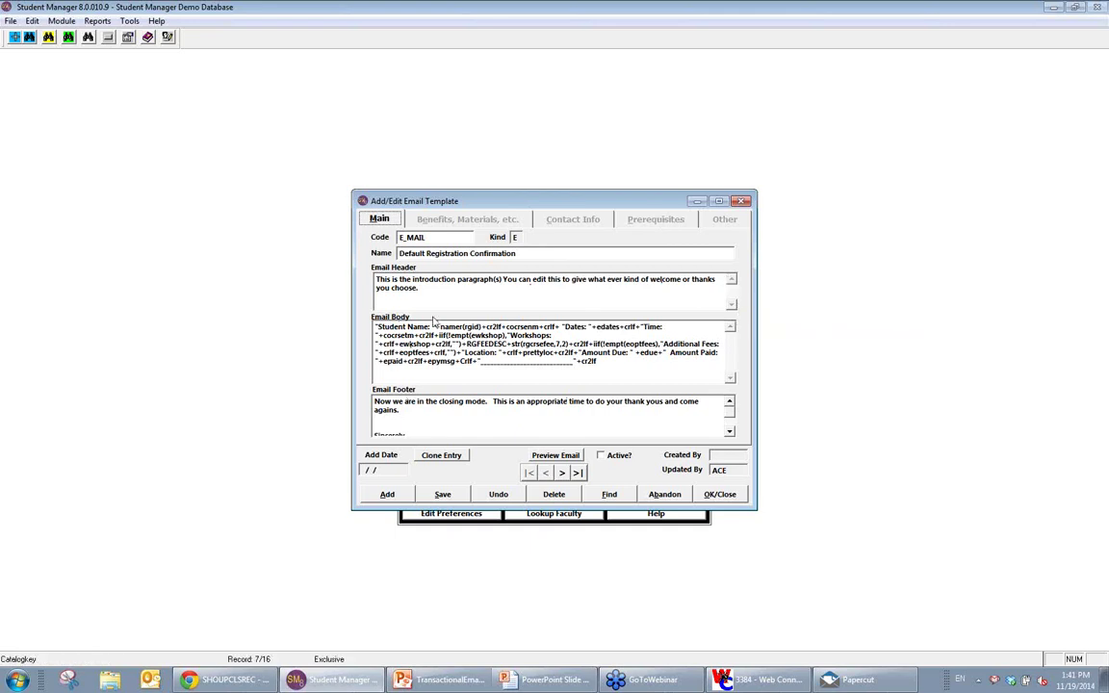
{"action": "left_click", "coordinate": [561, 472]}
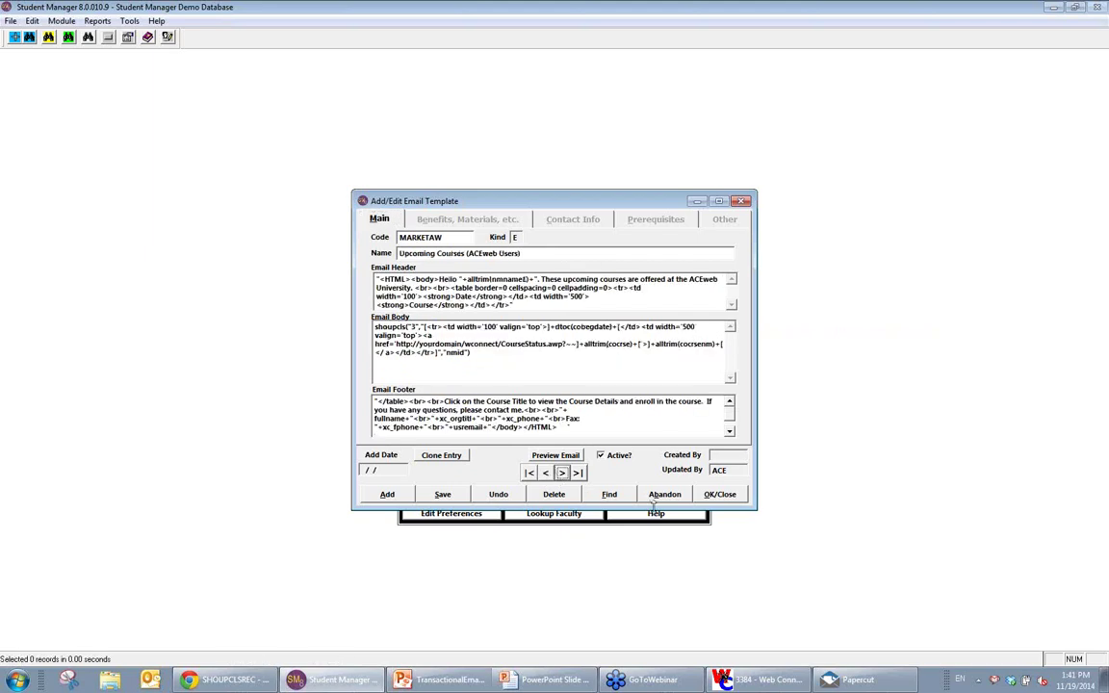
Step: Reopen CONFIRMHTM to inspect its header HTML, then list the templates and select E_MAIL
{"action": "left_click", "coordinate": [609, 493]}
{"action": "double_click", "coordinate": [274, 241]}
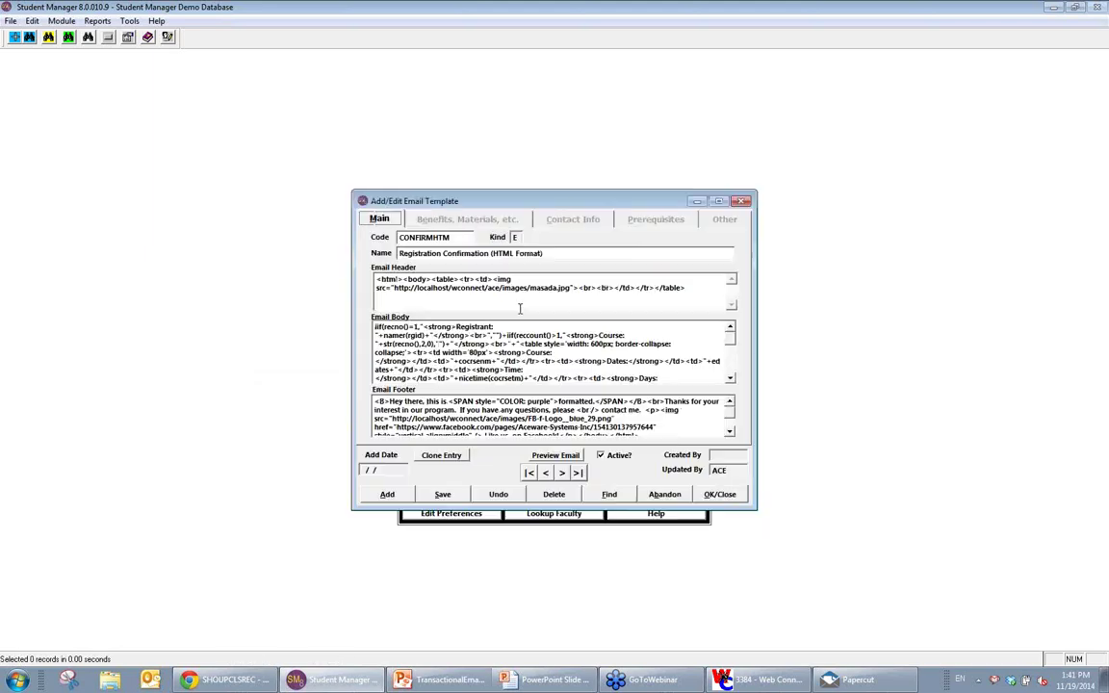
{"action": "left_click", "coordinate": [684, 292]}
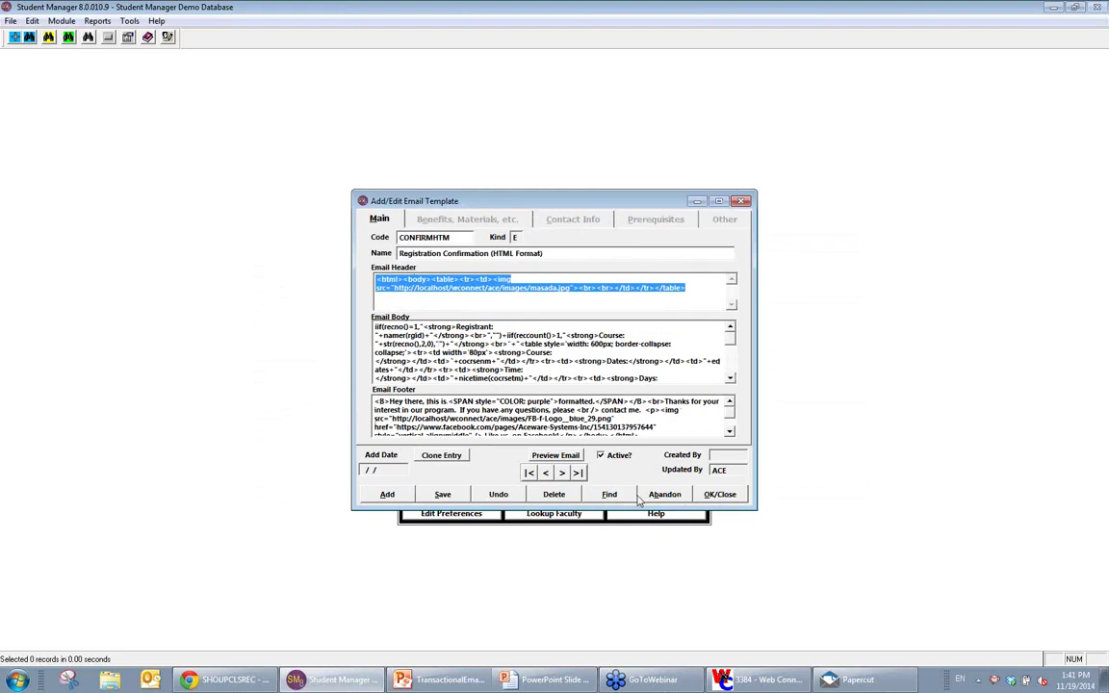
{"action": "left_click", "coordinate": [438, 494]}
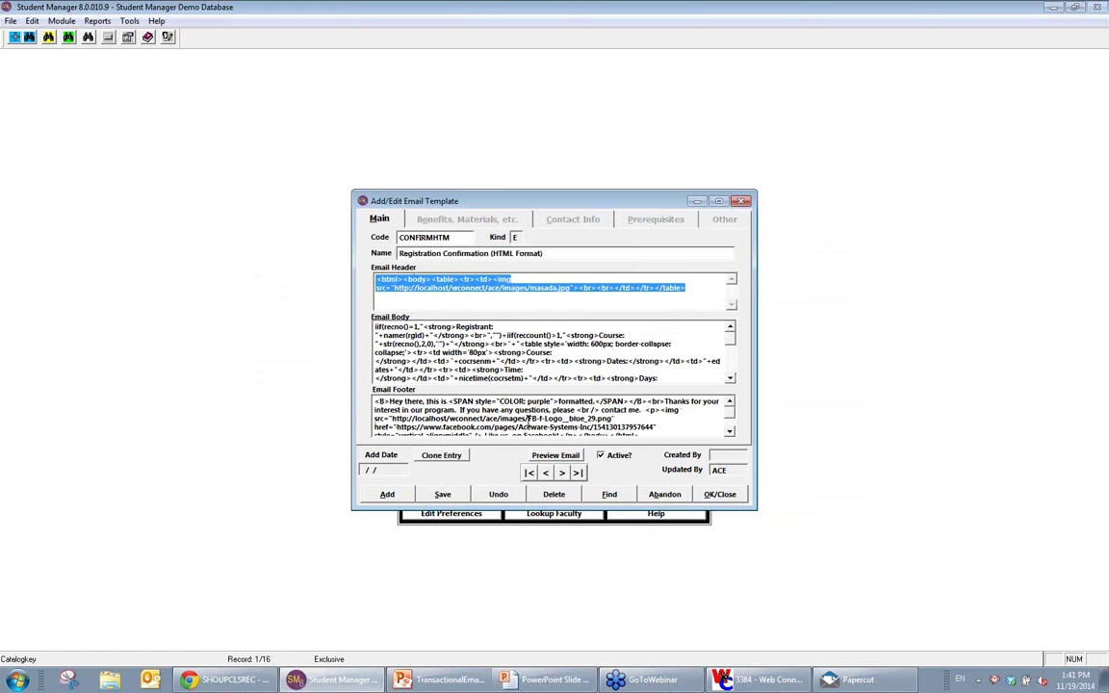
{"action": "left_click", "coordinate": [472, 342]}
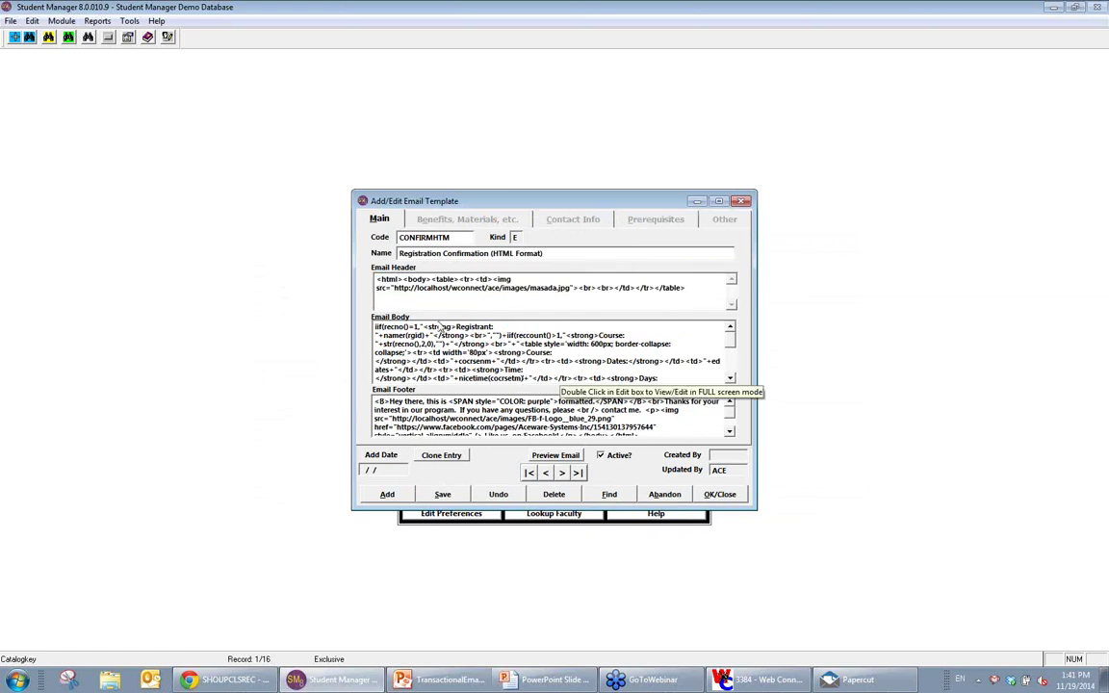
{"action": "left_click", "coordinate": [610, 494]}
{"action": "left_click", "coordinate": [279, 310]}
Step: Change the old E_MAIL template's code to EMAIL2 and save it
{"action": "double_click", "coordinate": [279, 310]}
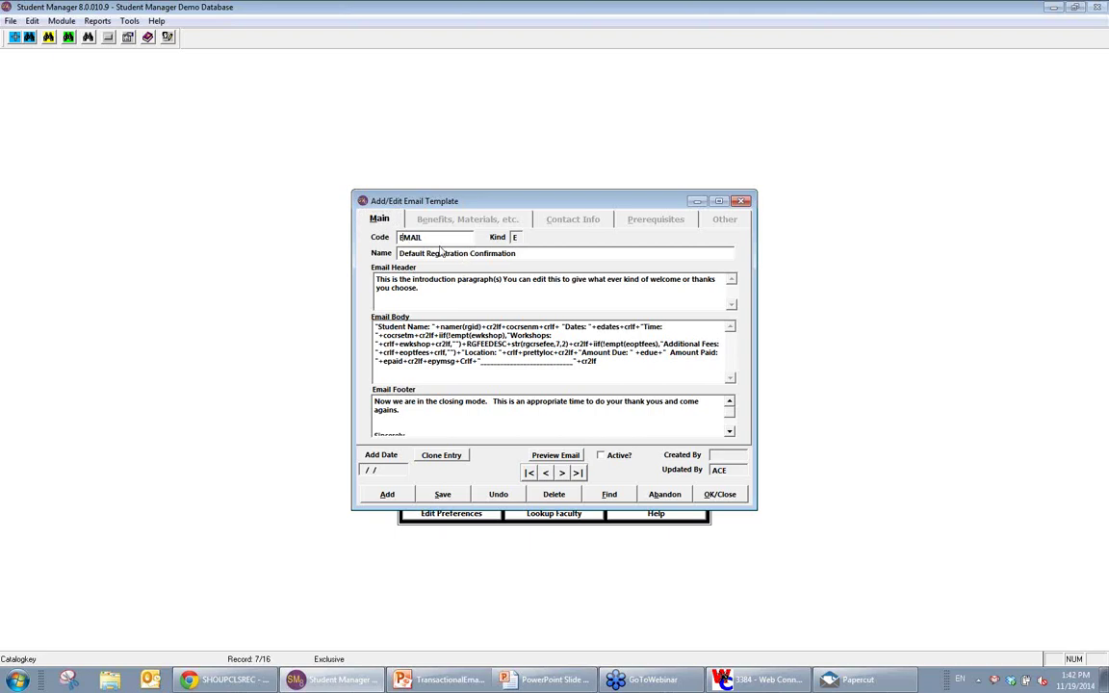
{"action": "type", "text": "2"}
{"action": "left_click", "coordinate": [442, 494]}
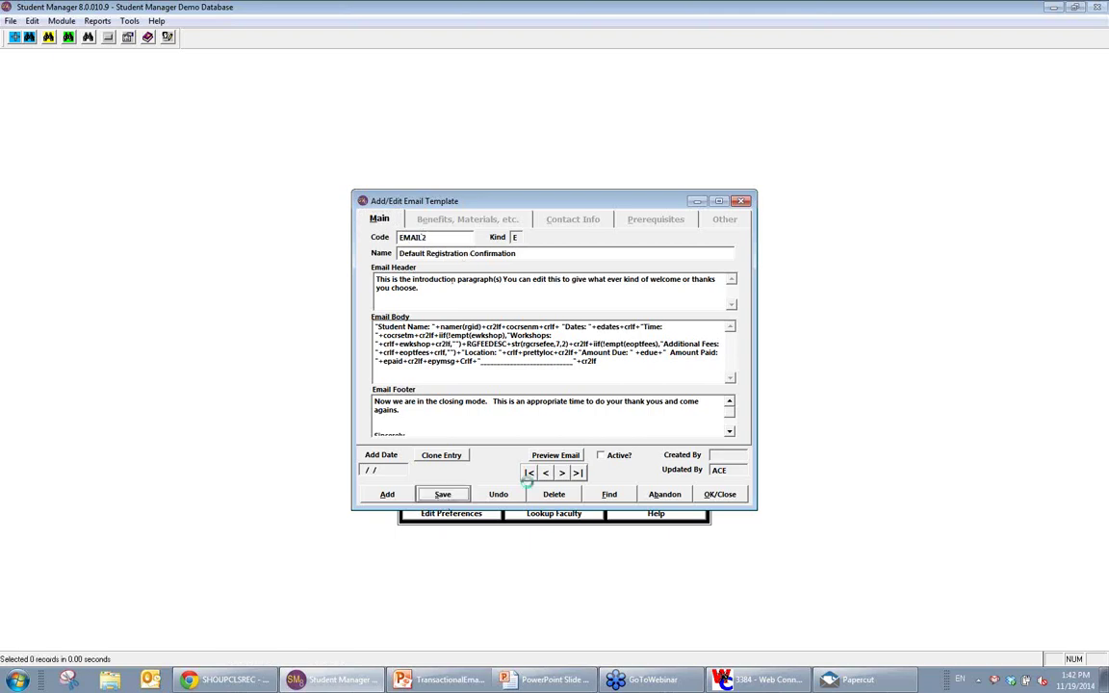
{"action": "left_click", "coordinate": [599, 389]}
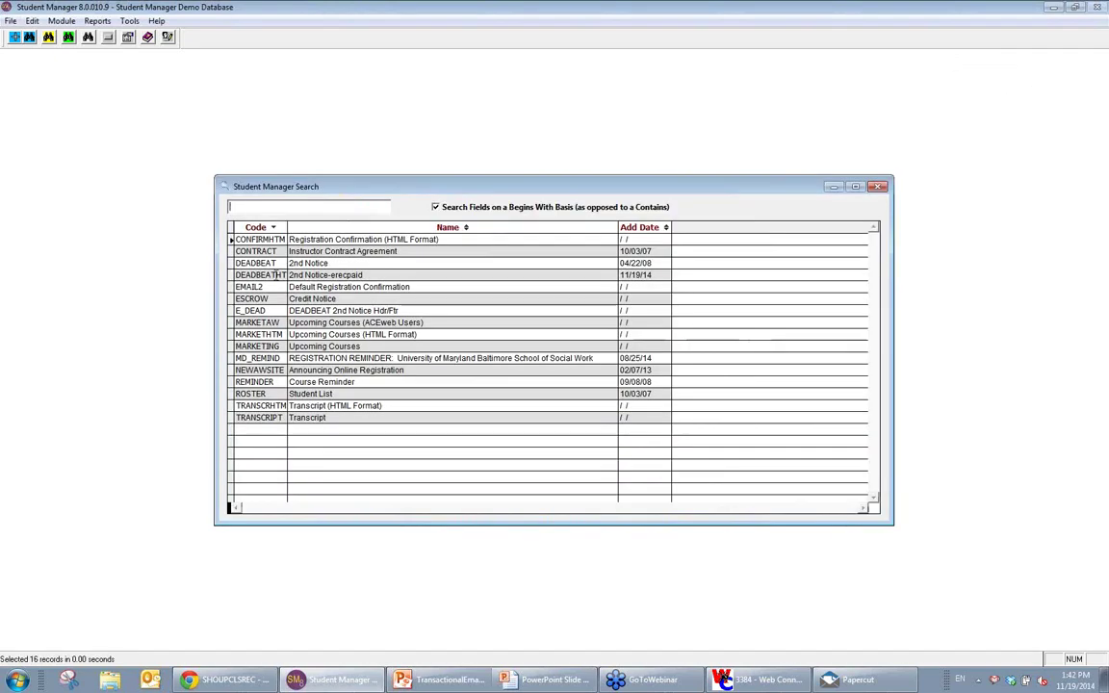
Step: Change the CONFIRMHTM template's code to E_MAIL and save, confirming the replacement
{"action": "double_click", "coordinate": [269, 239]}
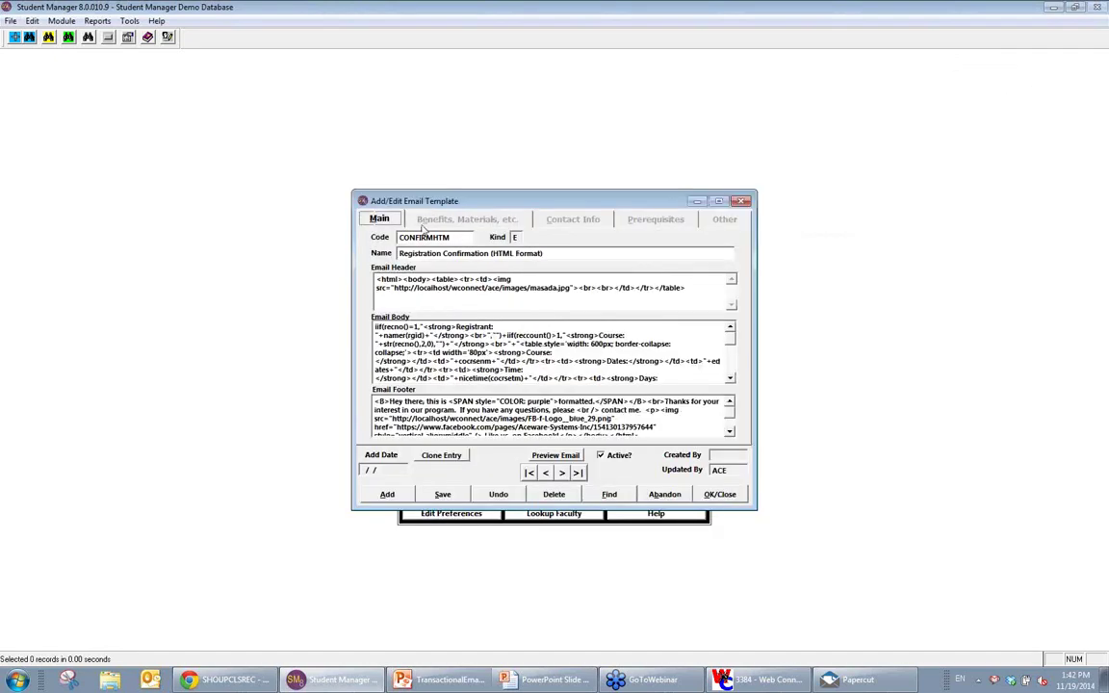
{"action": "left_click_drag", "start_coordinate": [445, 241], "coordinate": [308, 250]}
{"action": "type", "text": "E_MAIL"}
{"action": "left_click", "coordinate": [452, 496]}
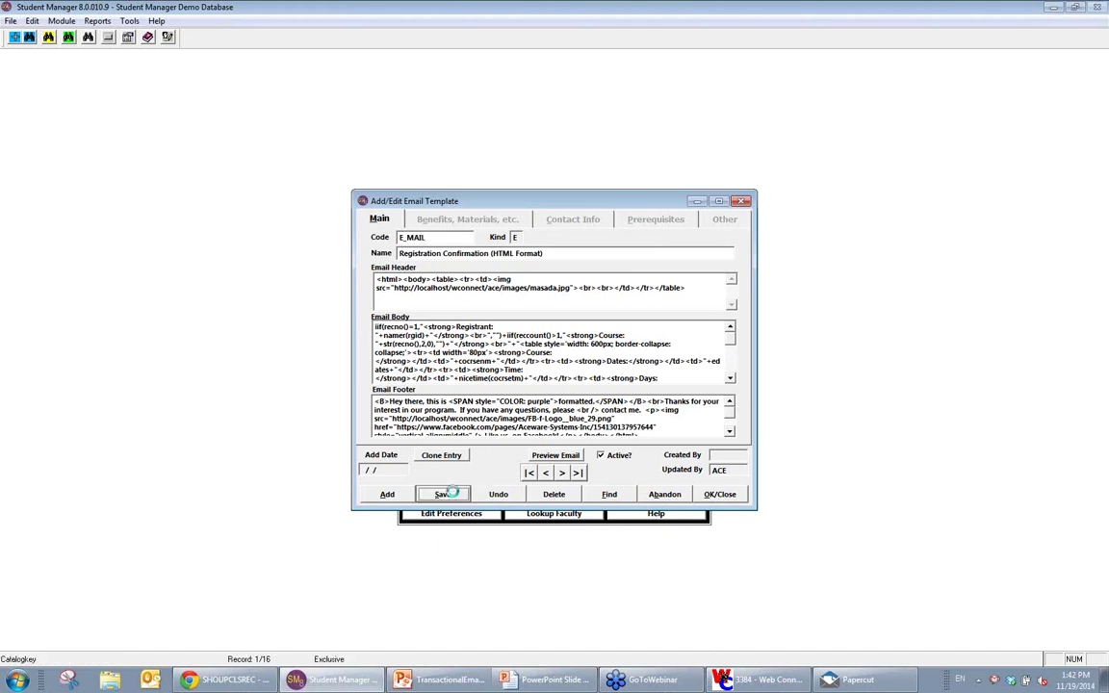
{"action": "left_click", "coordinate": [602, 388]}
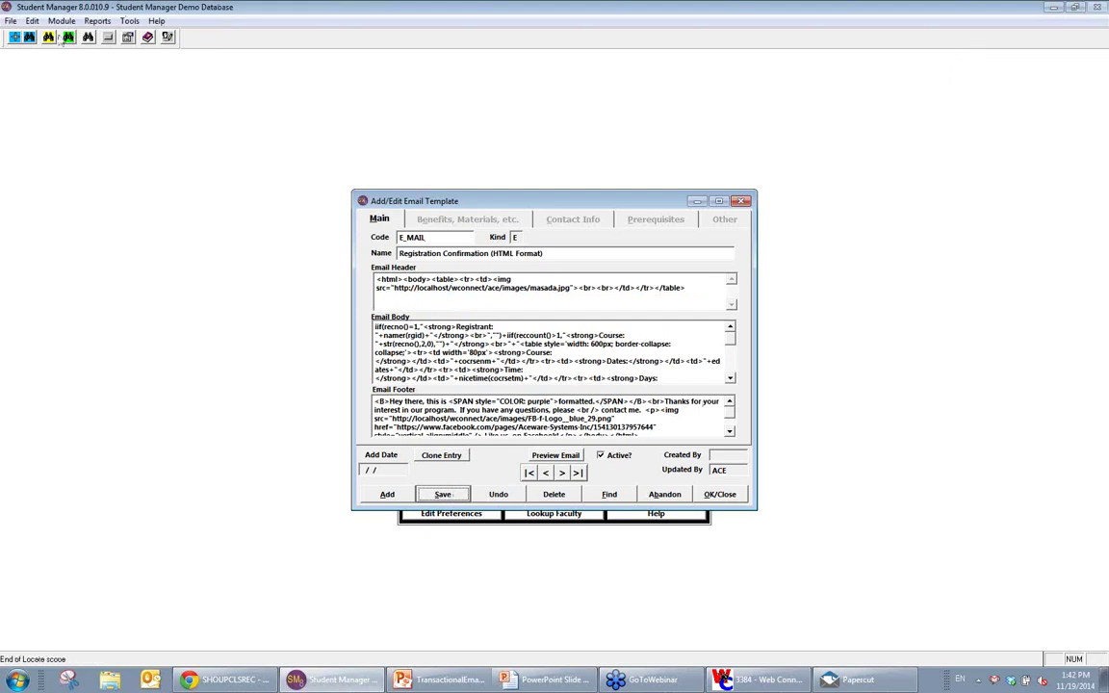
Step: Find and open the student's Intermediate Crochet registration in 14FCROCHET2A
{"action": "left_click", "coordinate": [71, 39]}
{"action": "left_click", "coordinate": [249, 218]}
{"action": "double_click", "coordinate": [260, 303]}
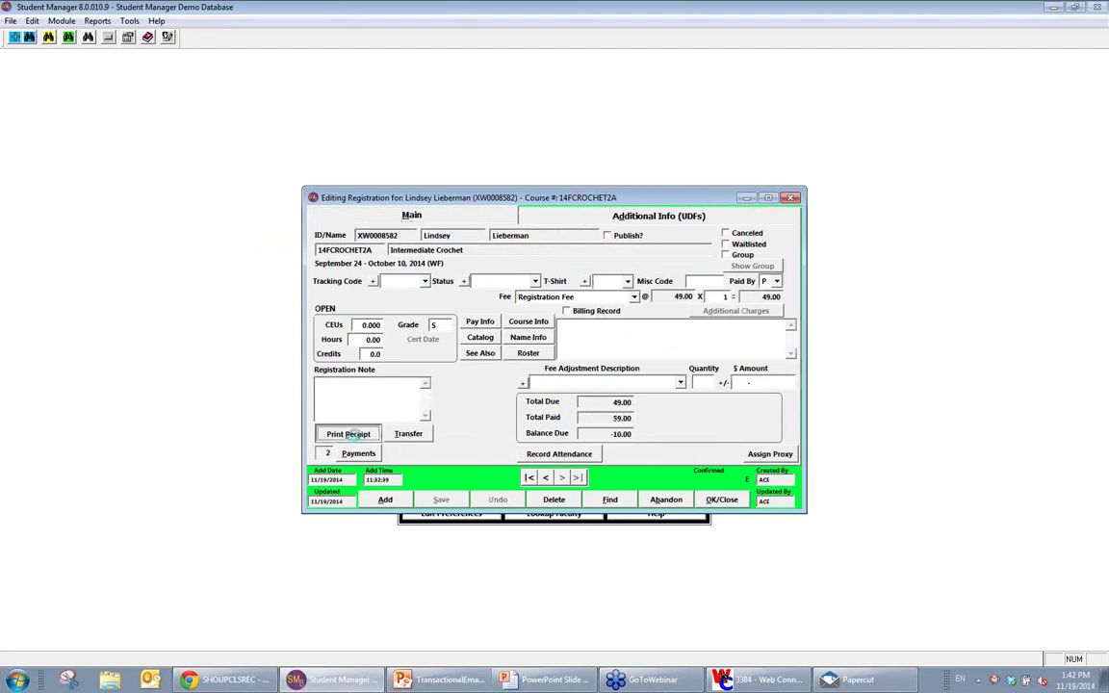
Step: Send the student a Standard E-mail Receipt and decline the non-itemized receipt
{"action": "left_click", "coordinate": [348, 434]}
{"action": "left_click", "coordinate": [602, 291]}
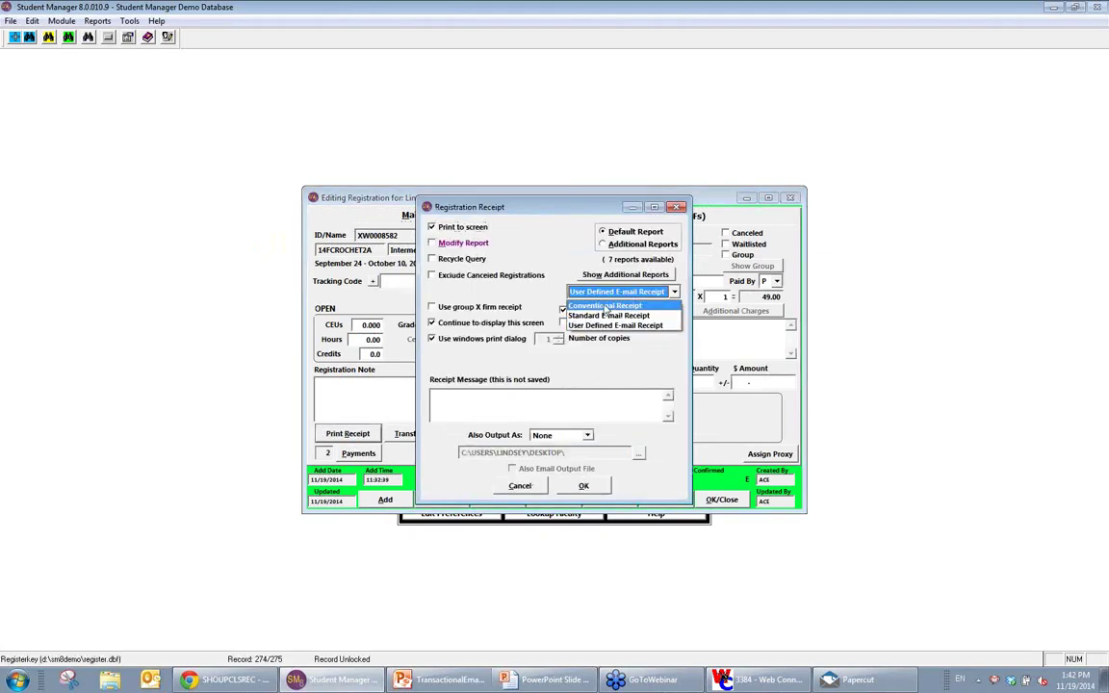
{"action": "left_click", "coordinate": [609, 315]}
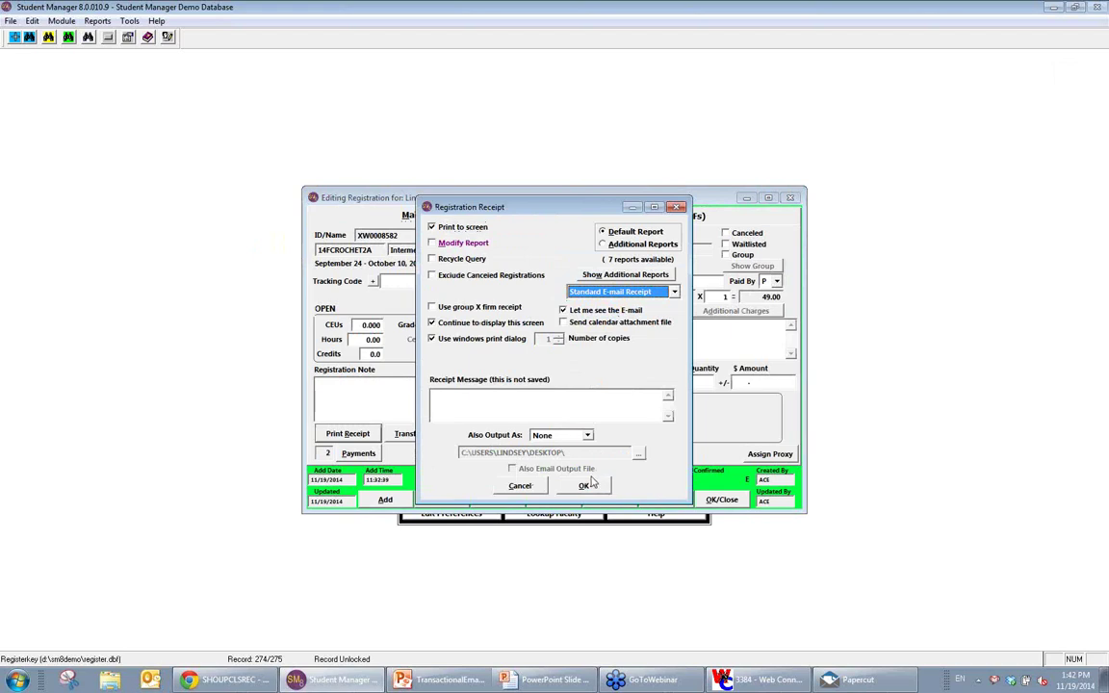
{"action": "left_click", "coordinate": [585, 485]}
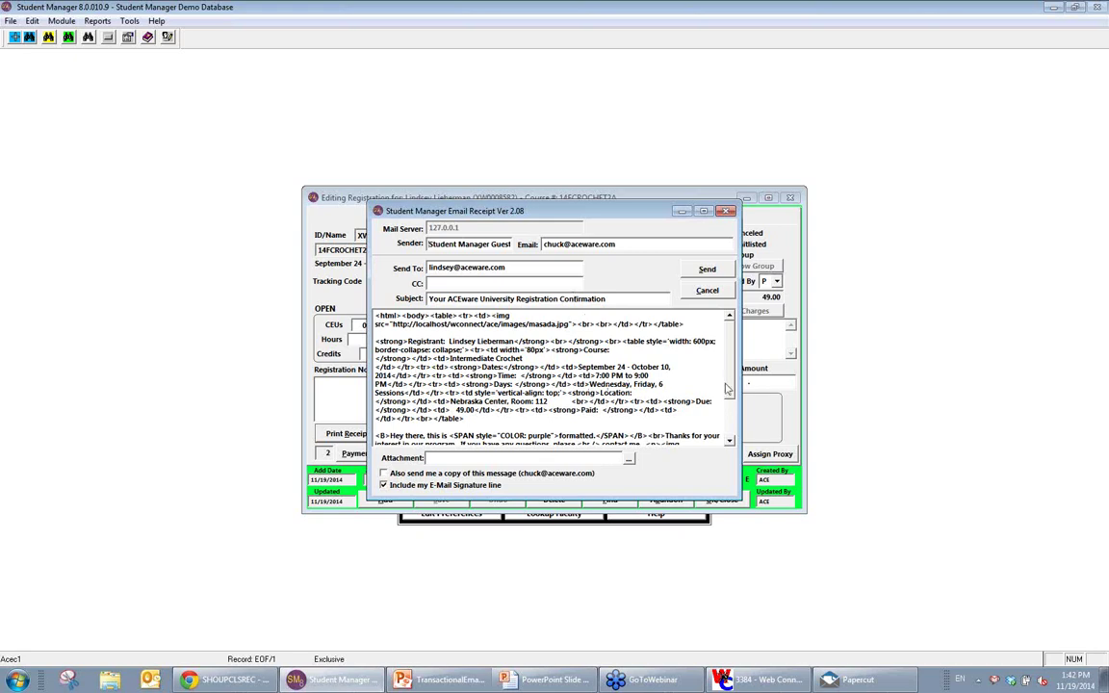
{"action": "left_click", "coordinate": [707, 268]}
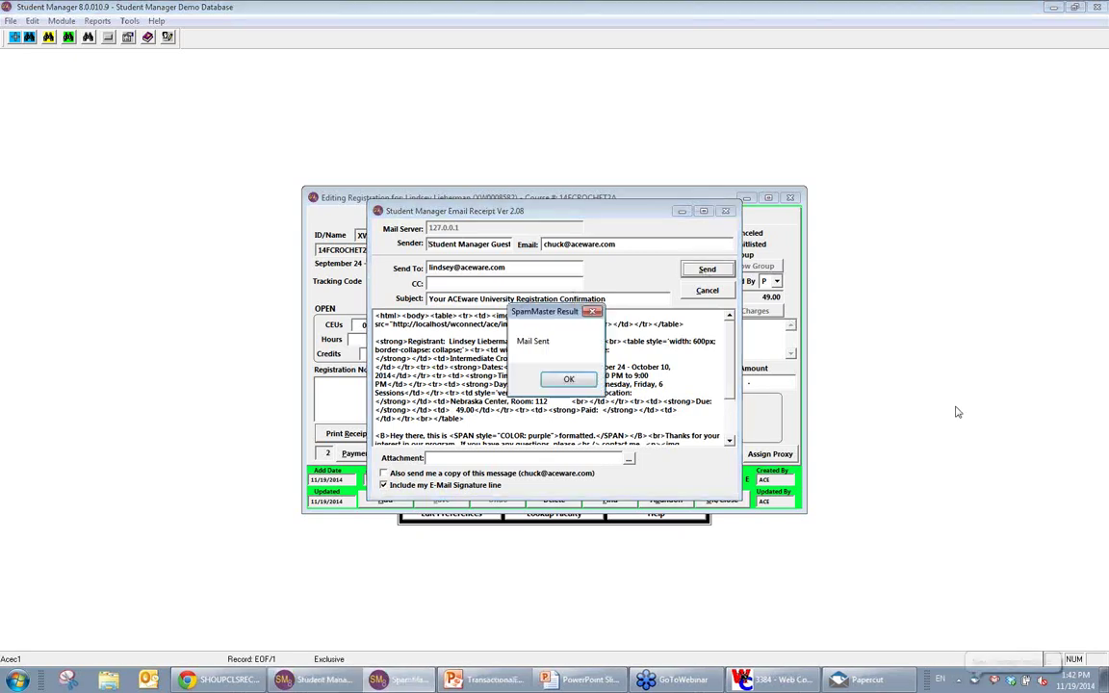
{"action": "left_click", "coordinate": [569, 378]}
{"action": "left_click", "coordinate": [640, 314]}
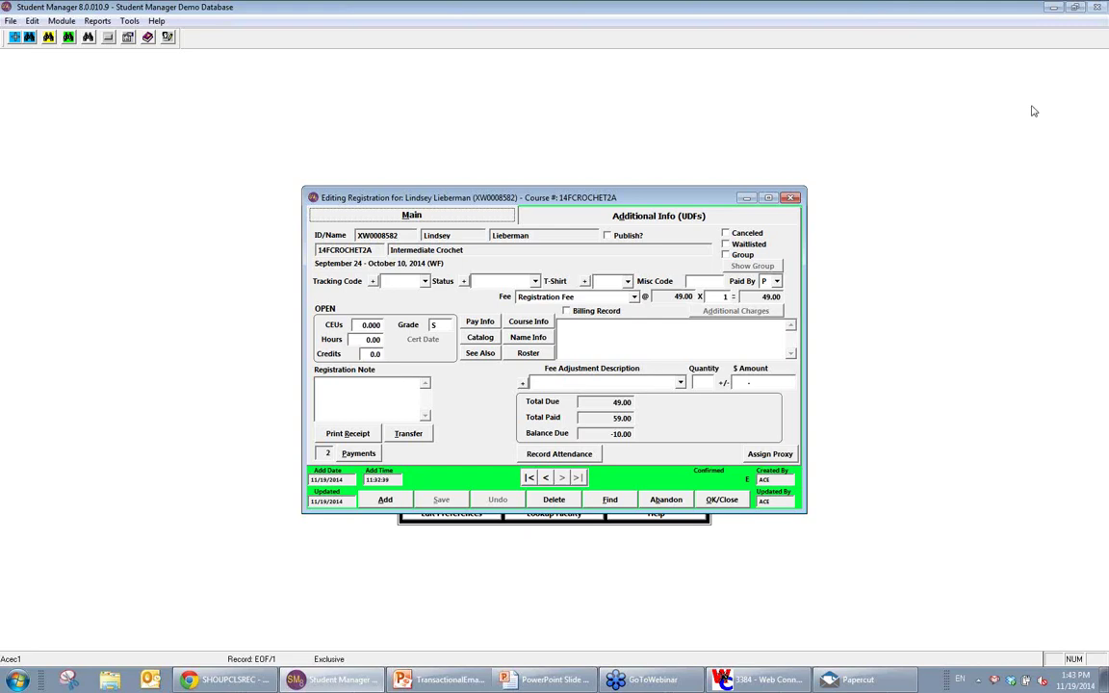
Step: Close the registration, template search results and template editor, then exit Student Manager
{"action": "left_click", "coordinate": [717, 500]}
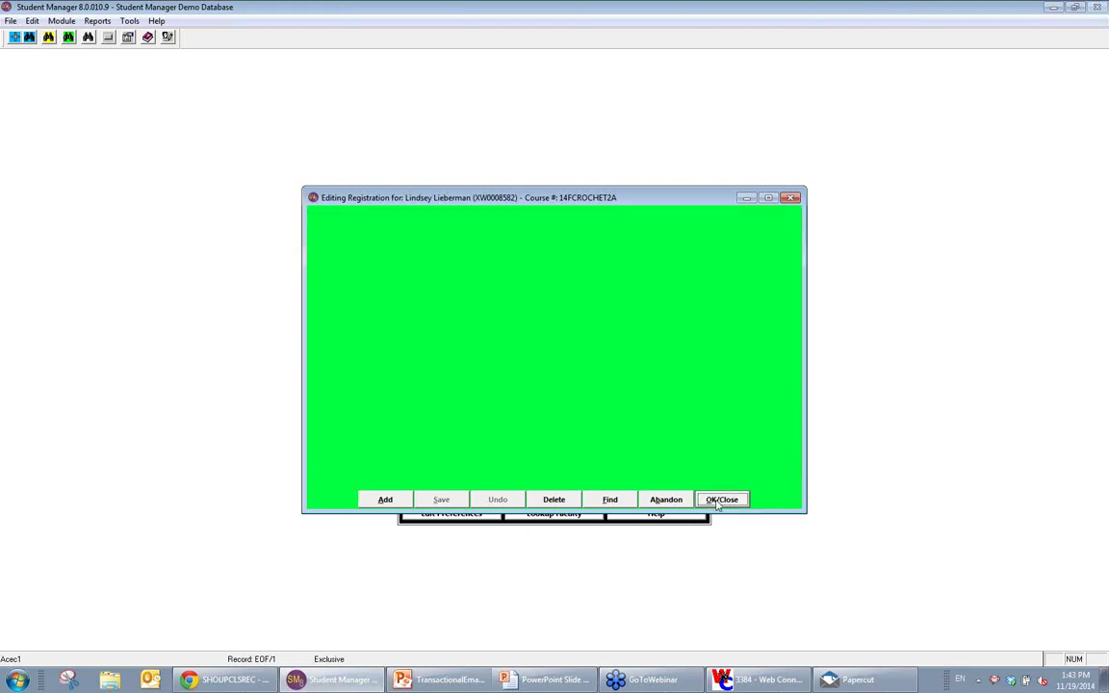
{"action": "left_click", "coordinate": [877, 186]}
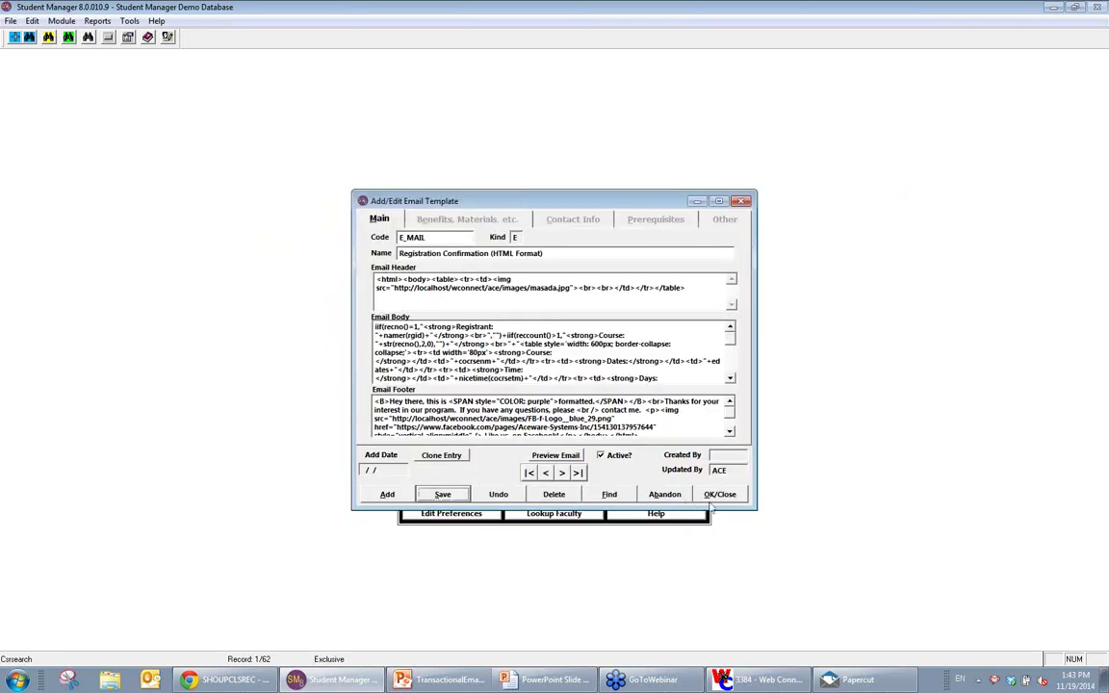
{"action": "left_click", "coordinate": [720, 495]}
{"action": "left_click", "coordinate": [129, 20]}
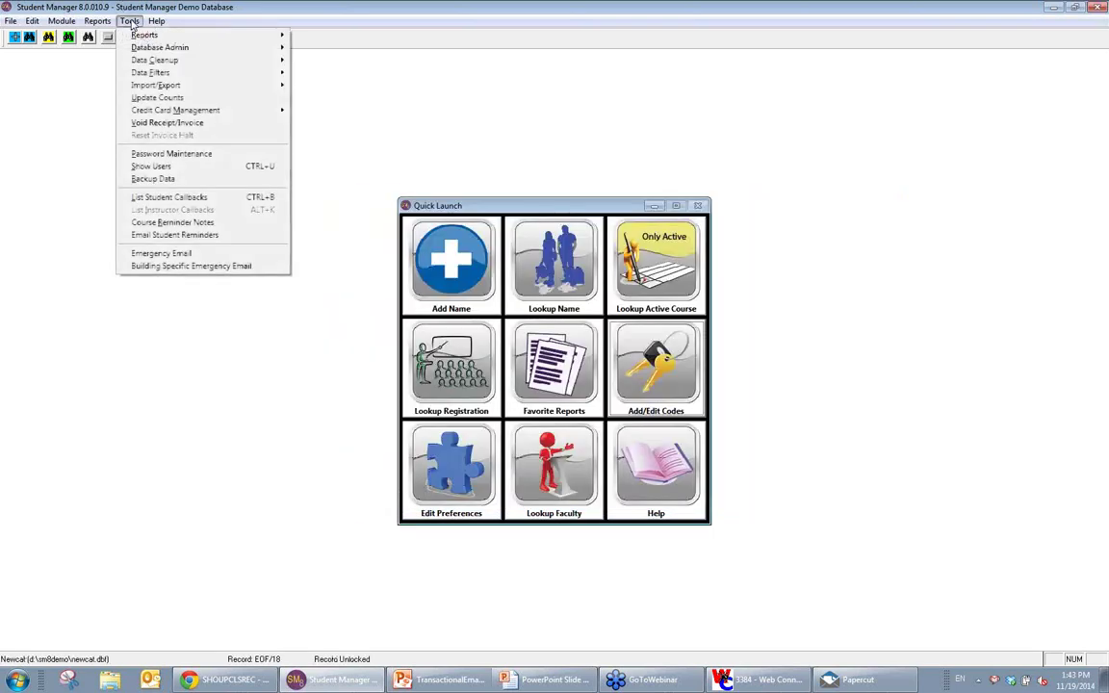
{"action": "left_click", "coordinate": [129, 20]}
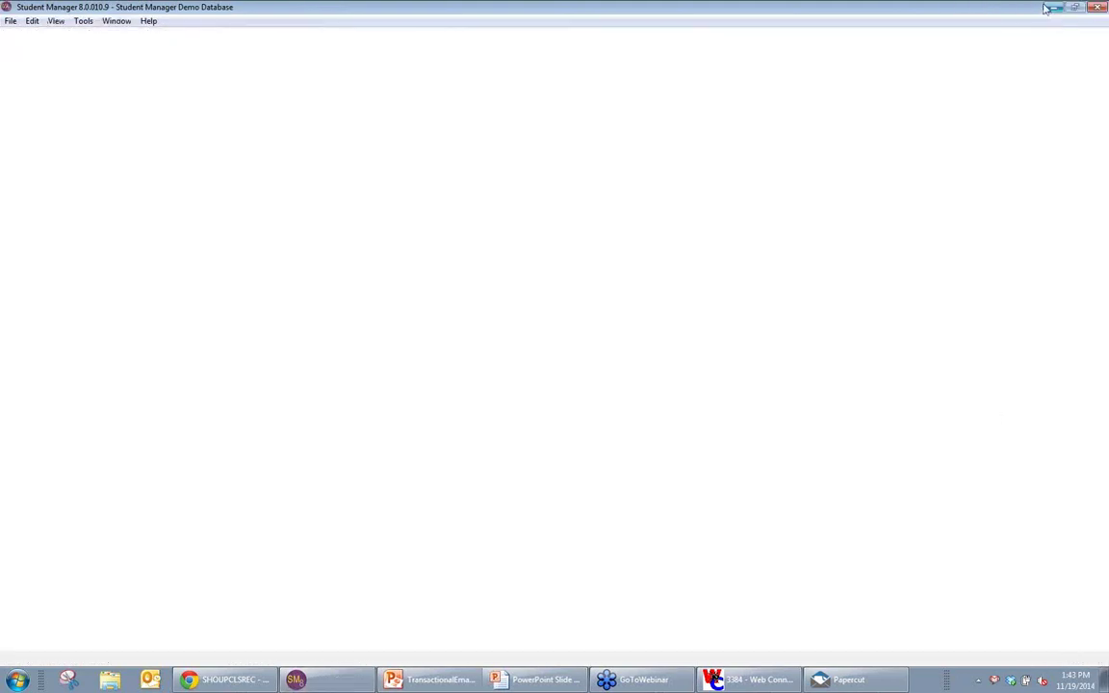
{"action": "key", "text": "super+d"}
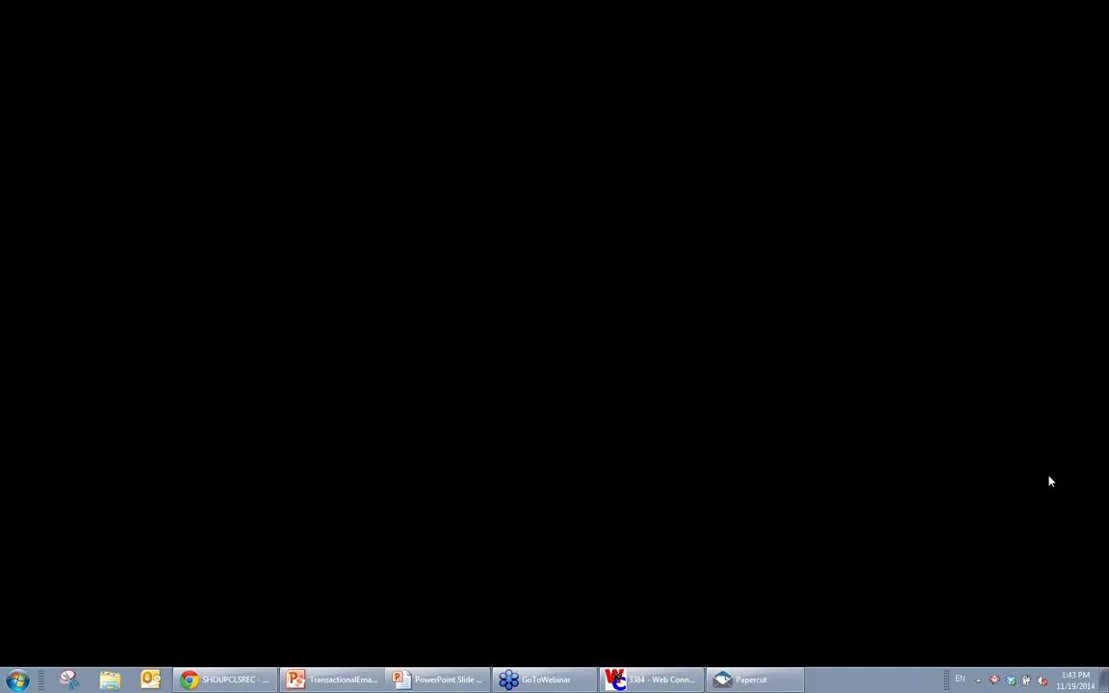
Step: Relaunch Student Manager 8 and log on as ACE with the account password
{"action": "double_click", "coordinate": [963, 104]}
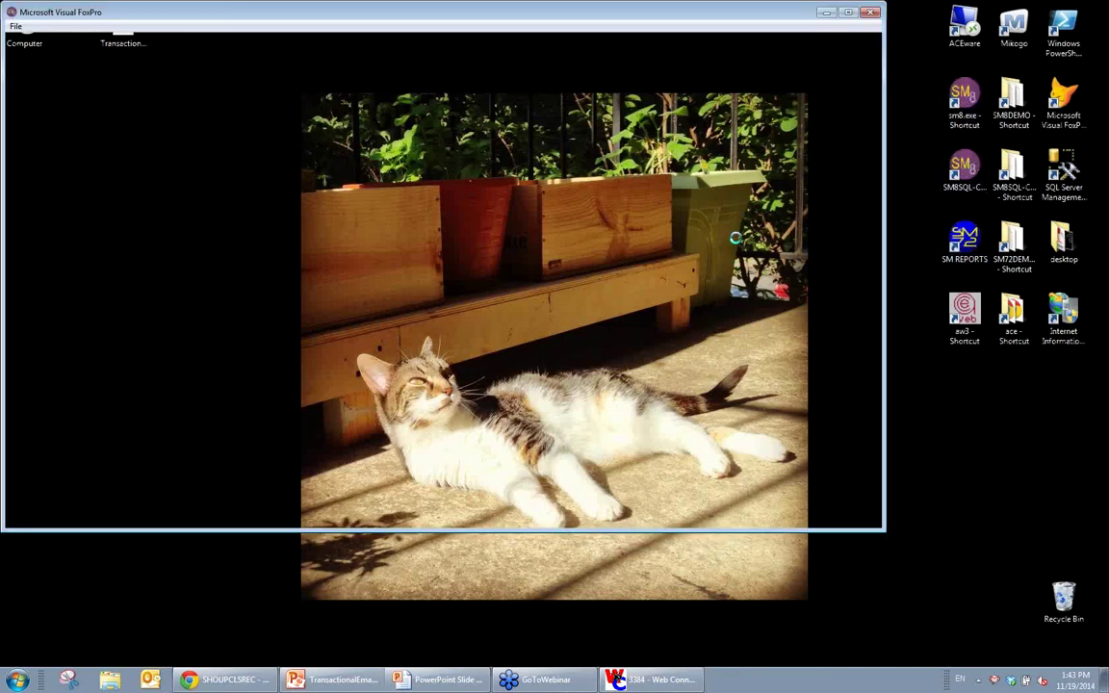
{"action": "type", "text": "ACE"}
{"action": "key", "text": "Tab"}
{"action": "type", "text": "***"}
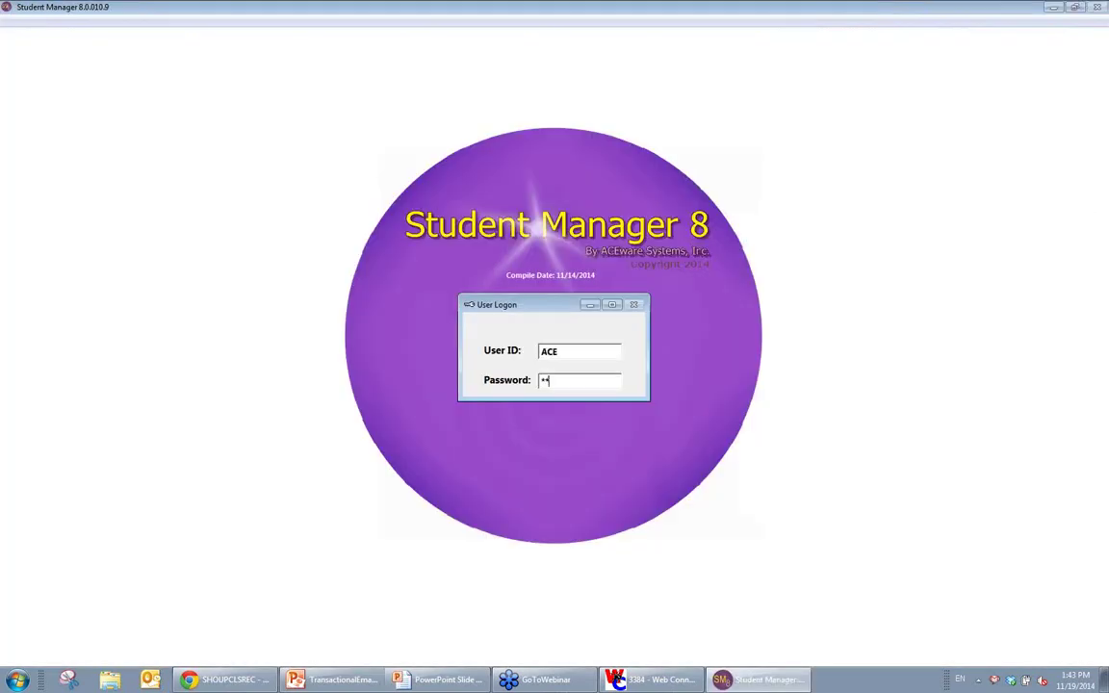
{"action": "key", "text": "Return"}
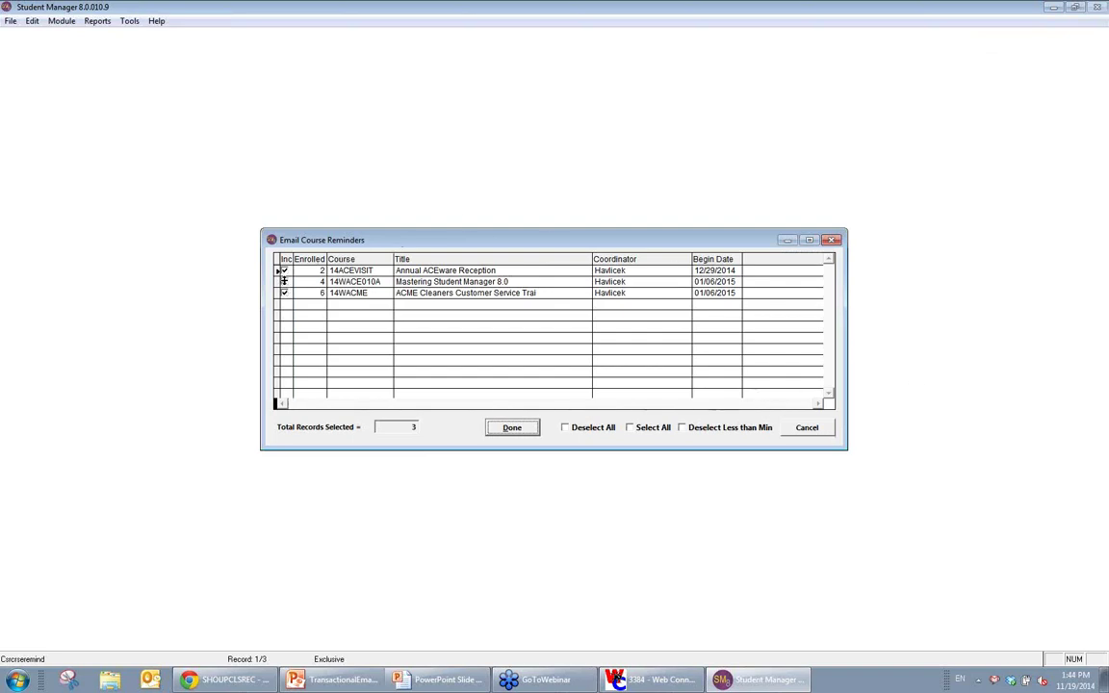
Step: Cancel the course reminder e-mails and answer No to clearing the reminder flags
{"action": "left_click", "coordinate": [824, 428]}
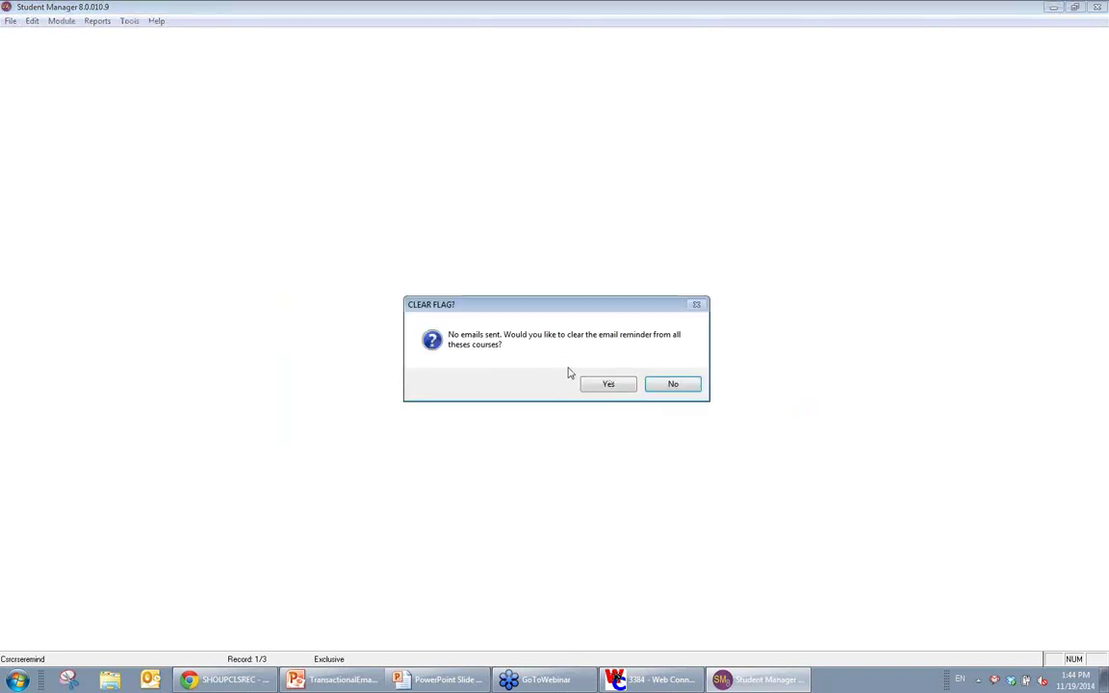
{"action": "left_click", "coordinate": [672, 383]}
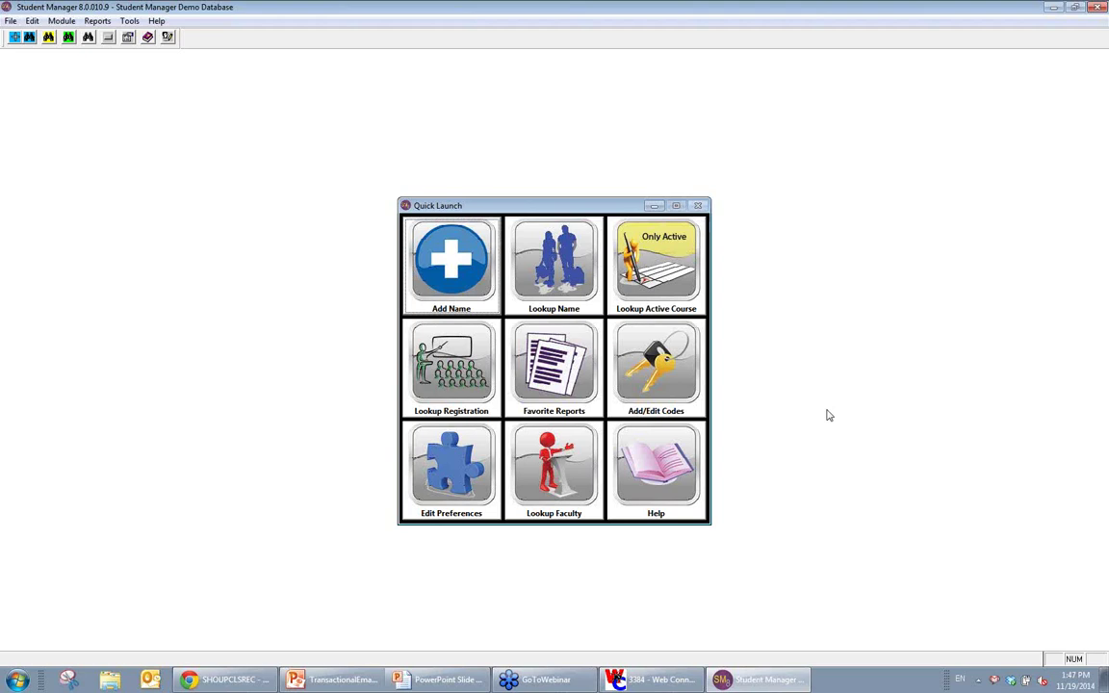
{"action": "left_click", "coordinate": [61, 20]}
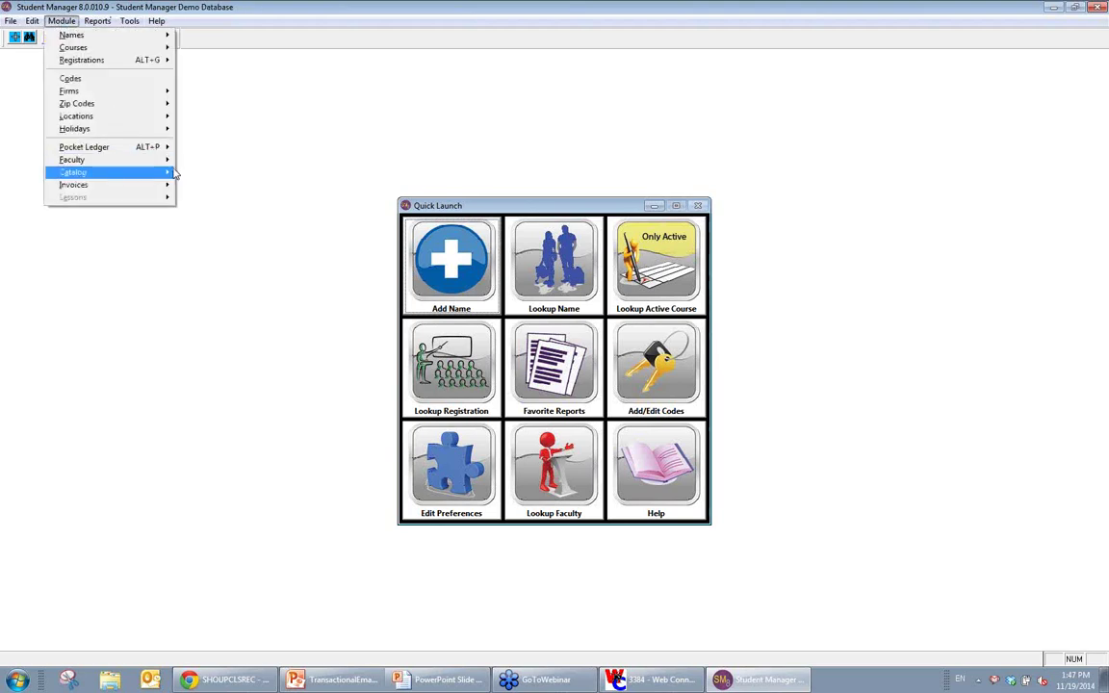
{"action": "mouse_move", "coordinate": [174, 172]}
{"action": "left_click", "coordinate": [217, 209]}
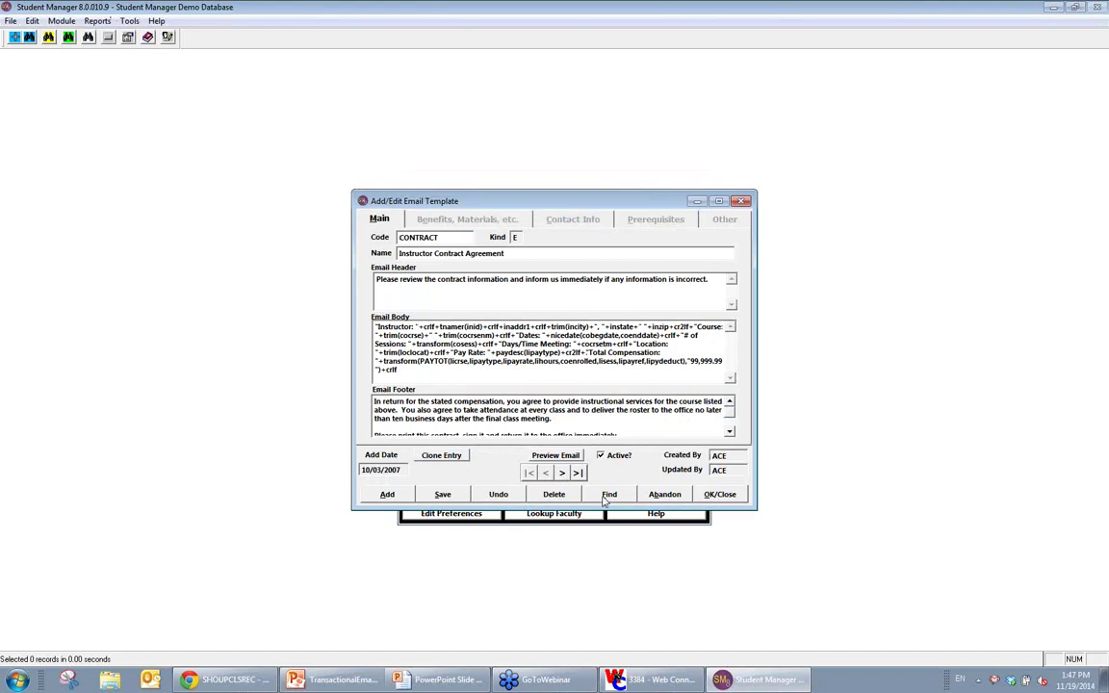
{"action": "left_click", "coordinate": [608, 495]}
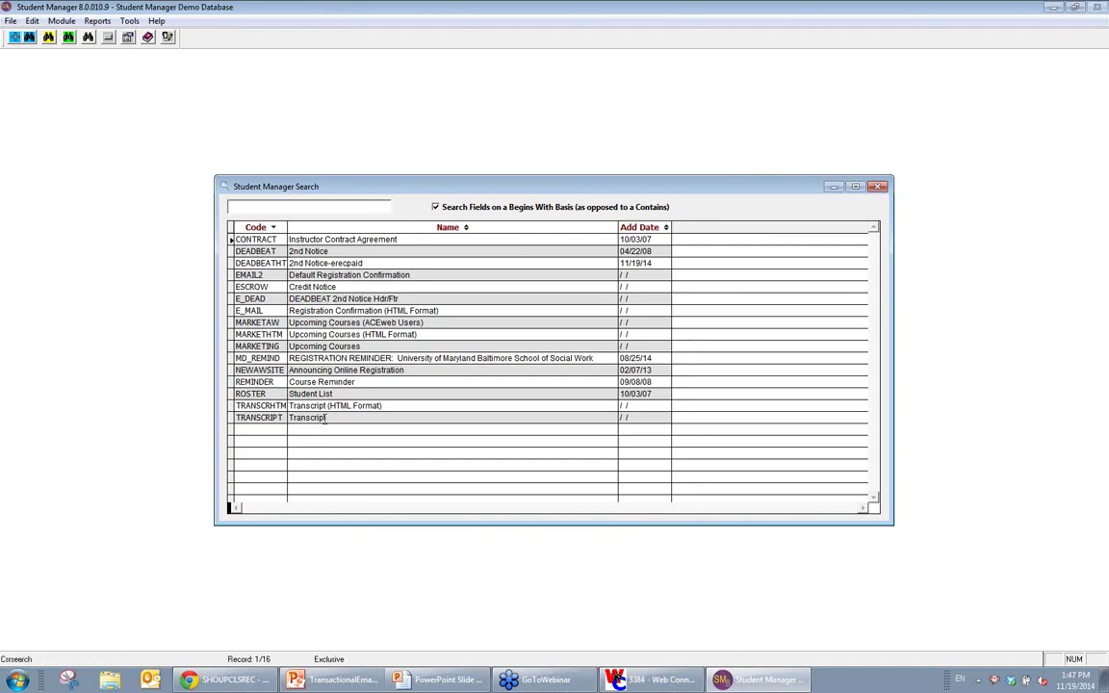
{"action": "left_click", "coordinate": [877, 188]}
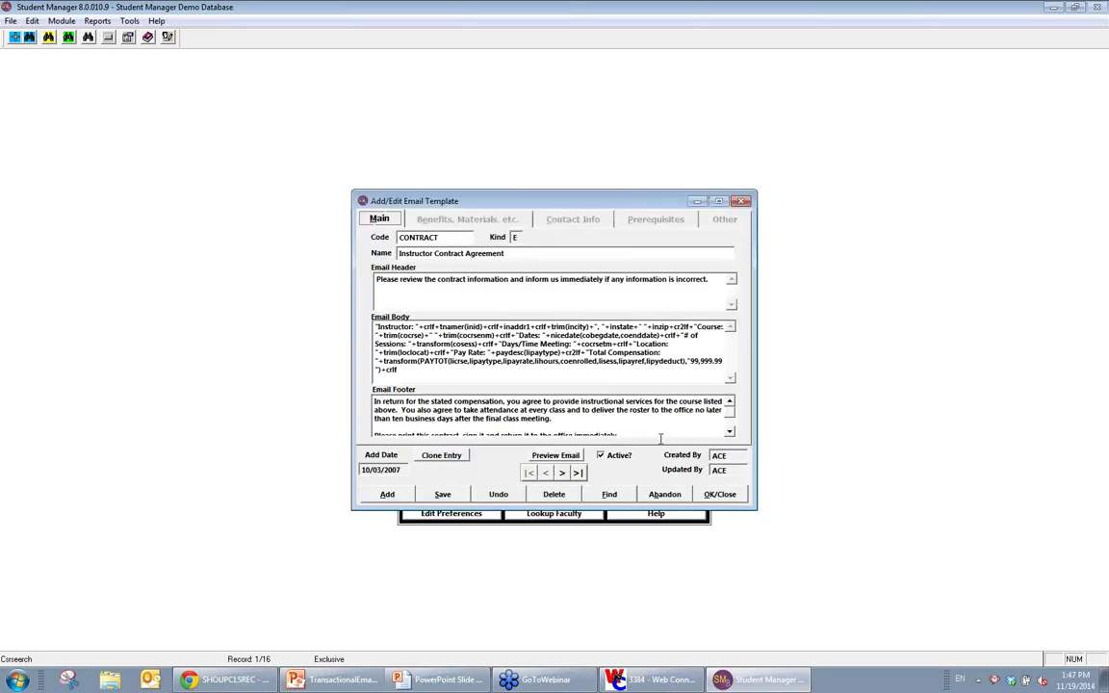
{"action": "left_click", "coordinate": [722, 495]}
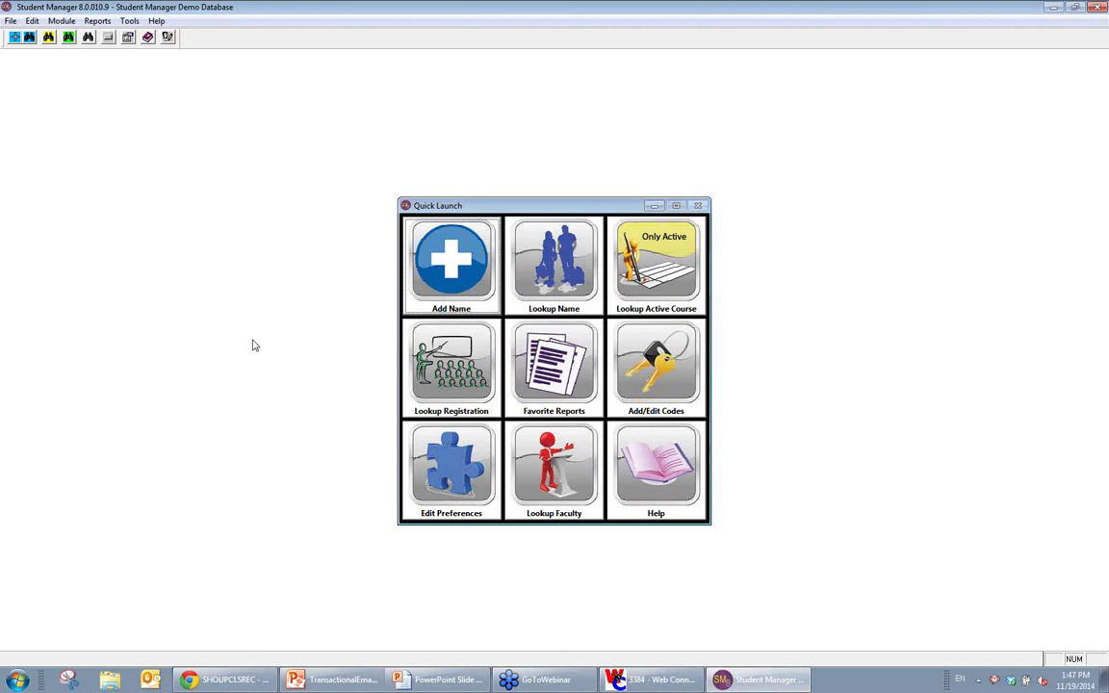
Step: Open the registration's receipt options and choose the User Defined E-mail Receipt type
{"action": "left_click", "coordinate": [496, 385]}
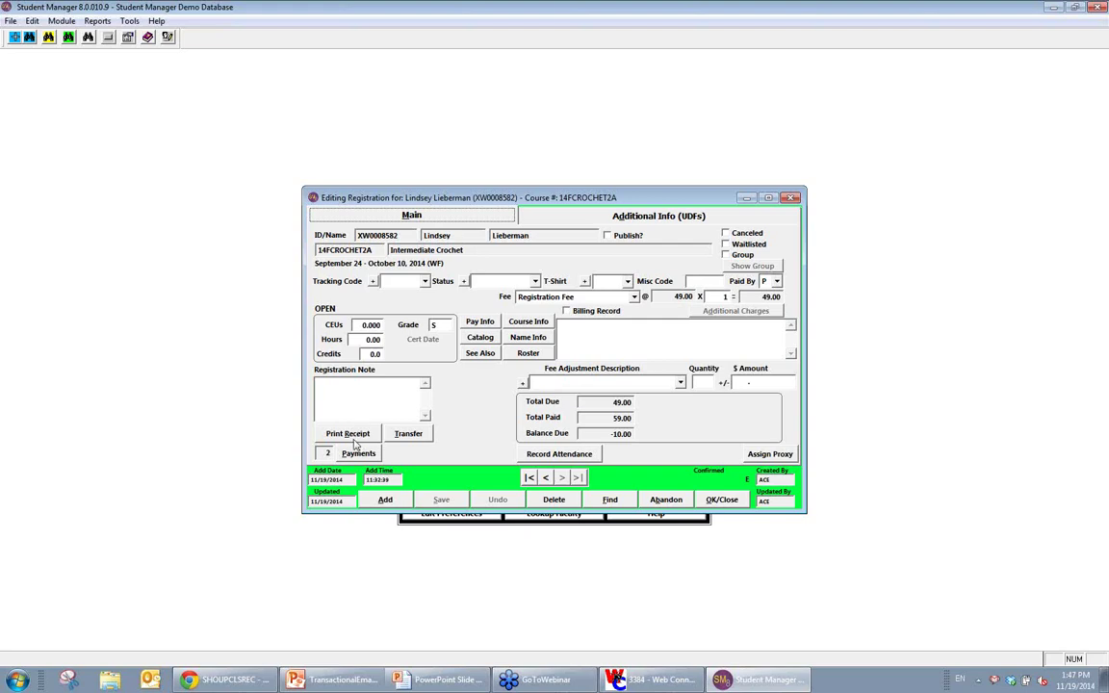
{"action": "left_click", "coordinate": [354, 437]}
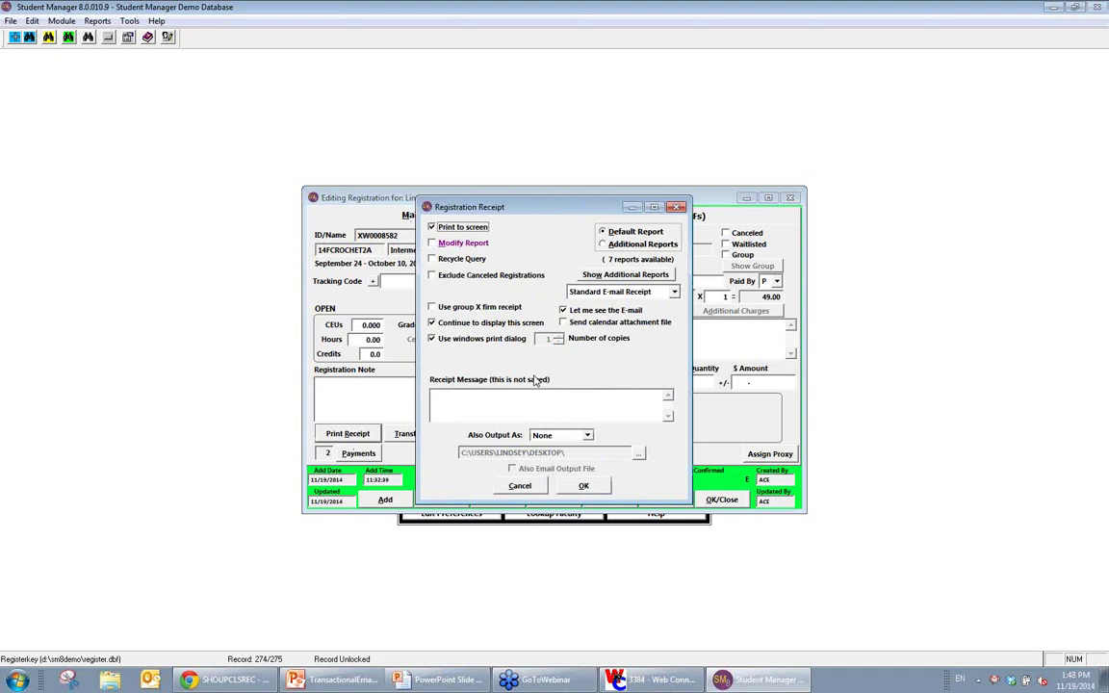
{"action": "left_click", "coordinate": [597, 488]}
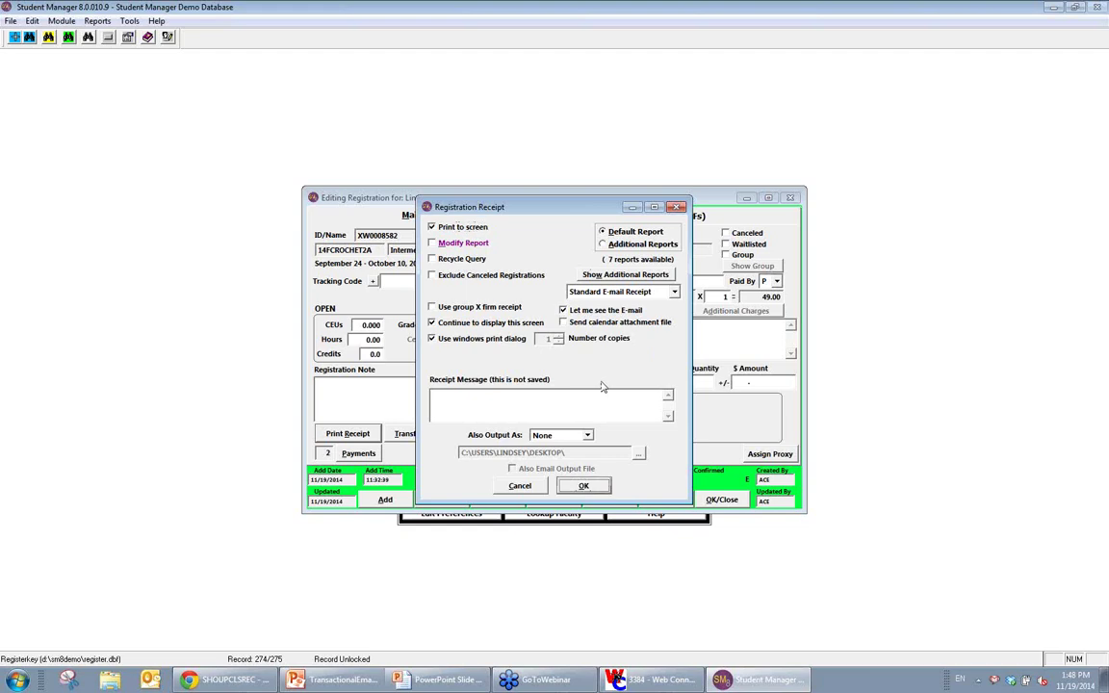
{"action": "left_click", "coordinate": [616, 291]}
{"action": "left_click", "coordinate": [624, 326]}
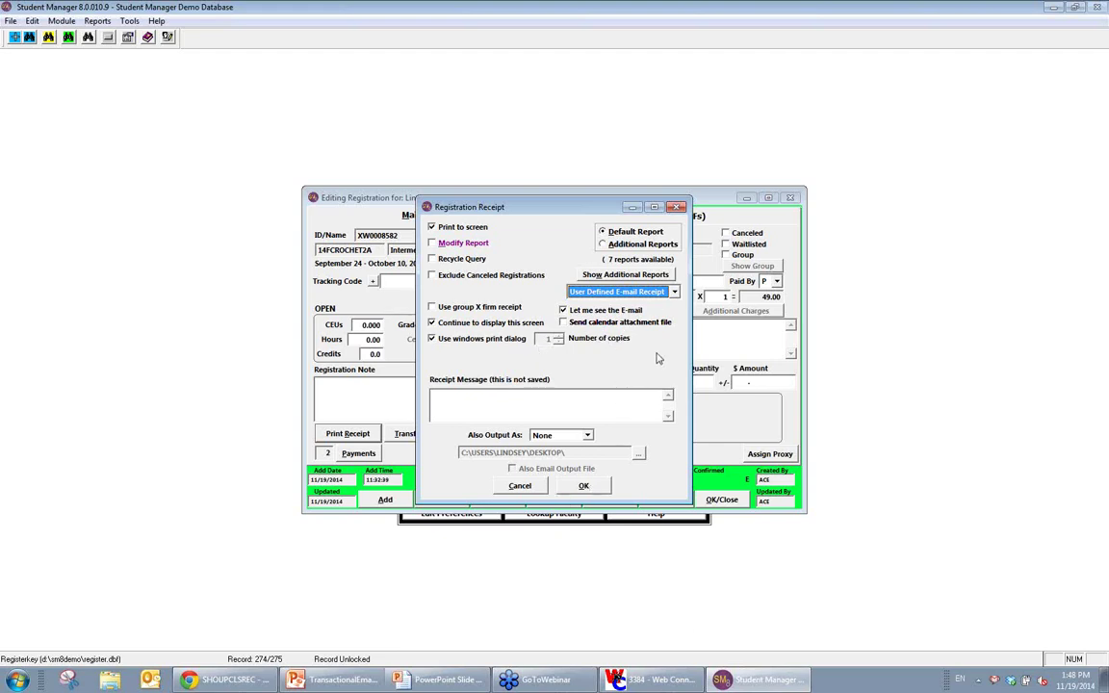
{"action": "left_click", "coordinate": [607, 491]}
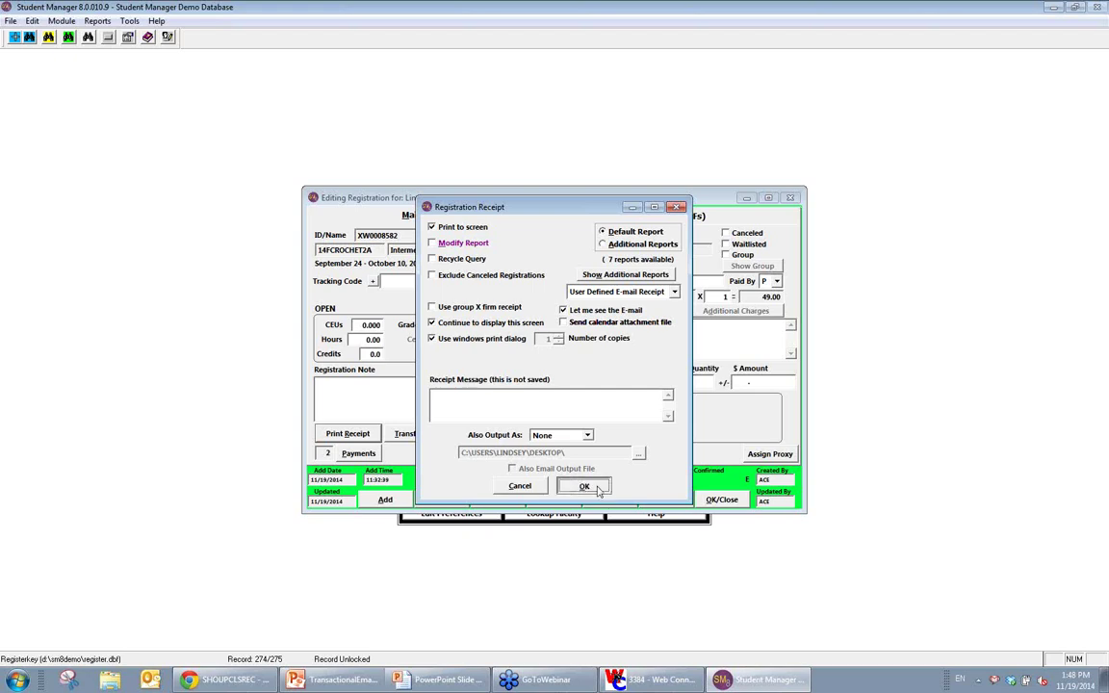
{"action": "left_click", "coordinate": [607, 491]}
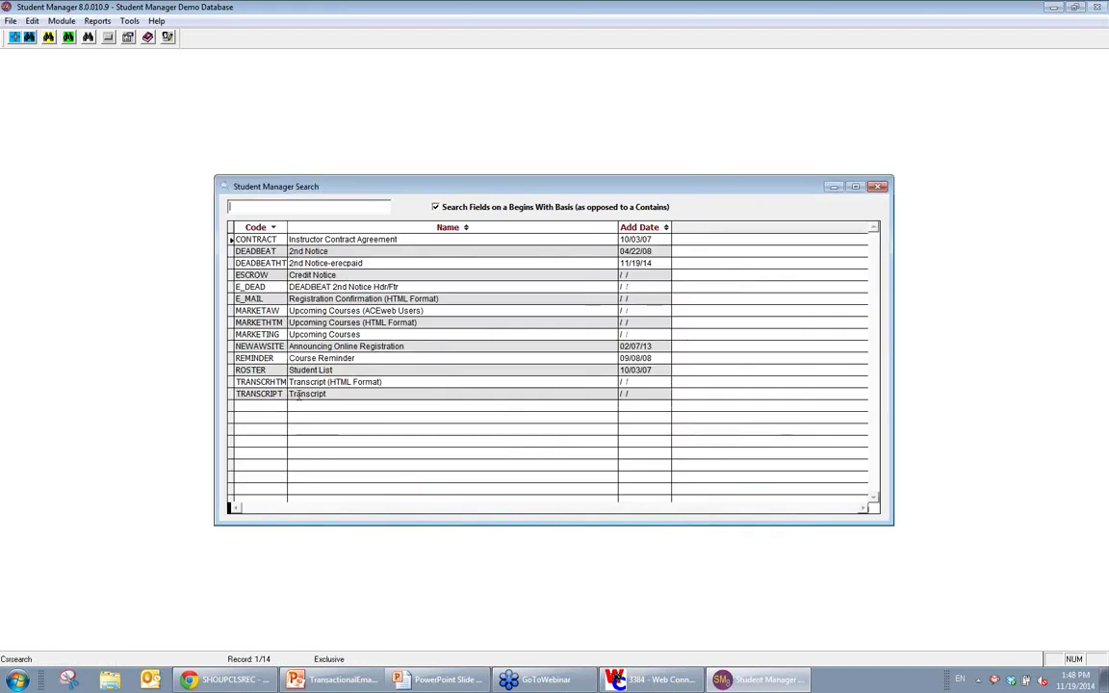
Step: Preview the e-mail receipt built from the TRANSCRIPT template, then cancel it unsent
{"action": "left_click", "coordinate": [481, 393]}
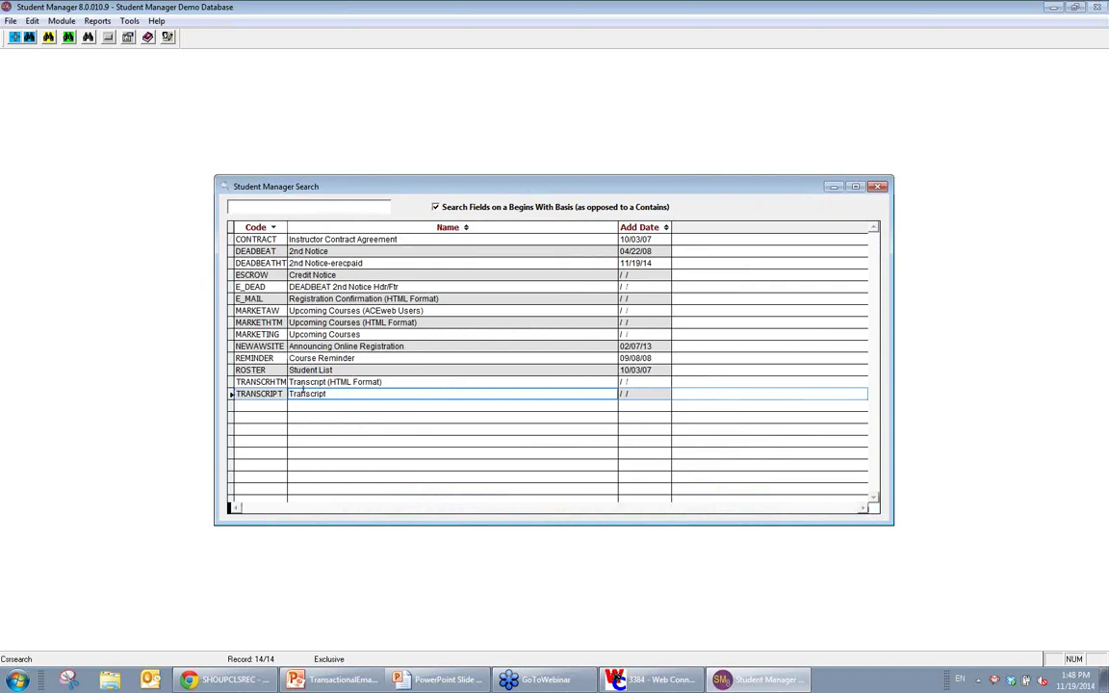
{"action": "double_click", "coordinate": [324, 394]}
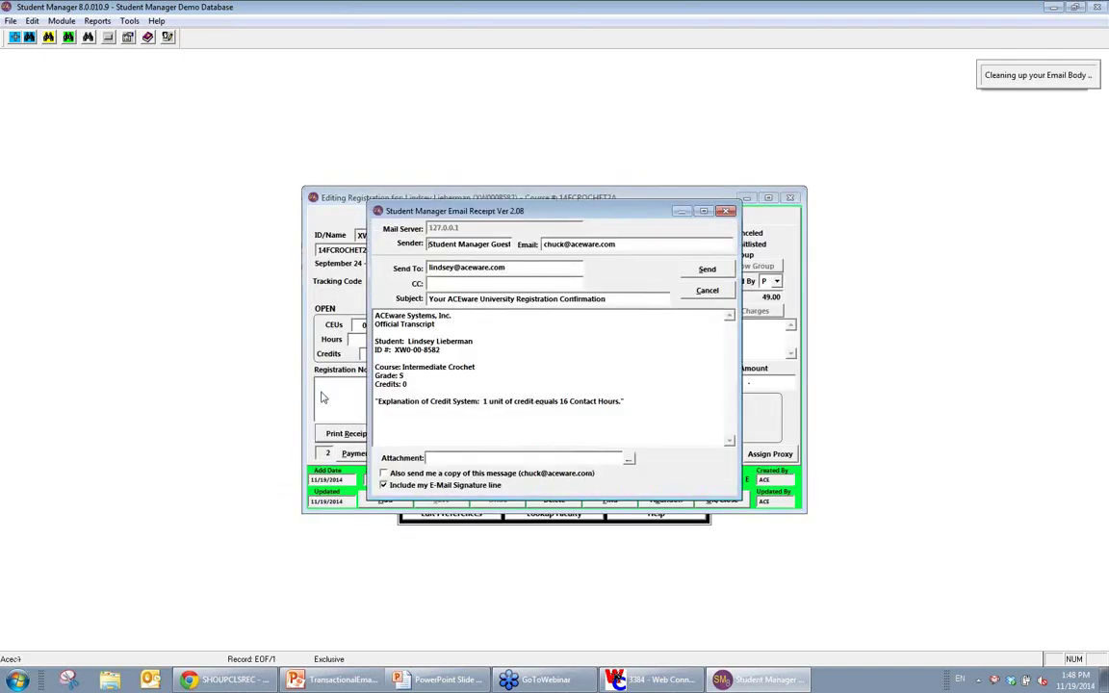
{"action": "left_click_drag", "start_coordinate": [384, 342], "coordinate": [593, 409]}
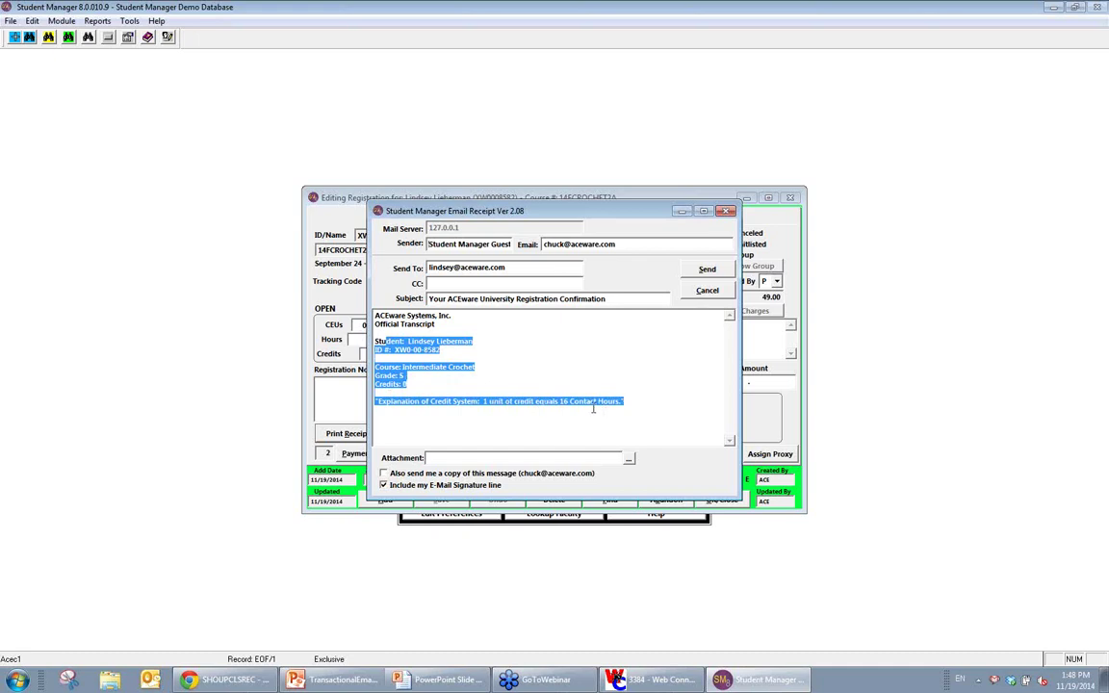
{"action": "left_click", "coordinate": [705, 291]}
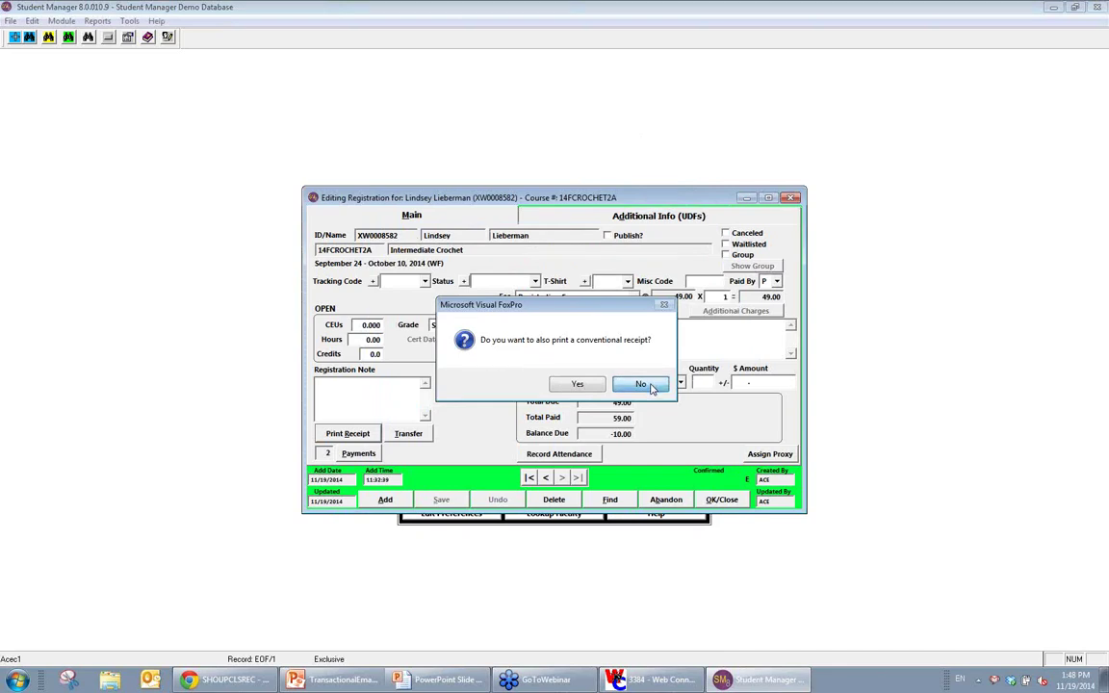
{"action": "left_click", "coordinate": [643, 385]}
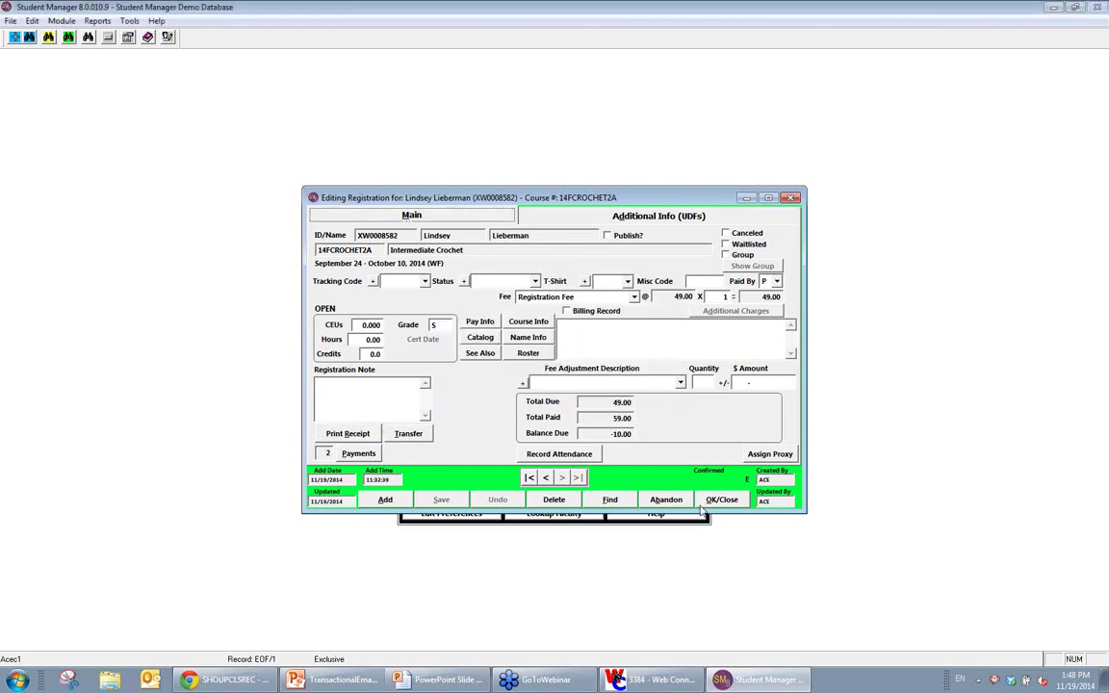